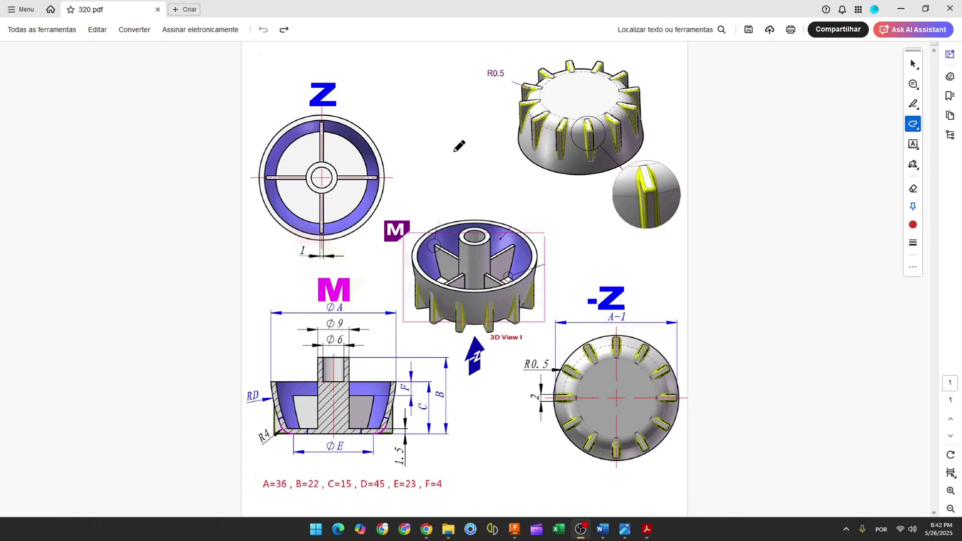
Step: Mark the PDF drawing with red freehand arrows above the central 3D view and beside section M
{"action": "mouse_move", "coordinate": [454, 119]}
{"action": "left_mouse_down"}
{"action": "mouse_move", "coordinate": [465, 168]}
{"action": "mouse_move", "coordinate": [452, 166]}
{"action": "left_mouse_up"}
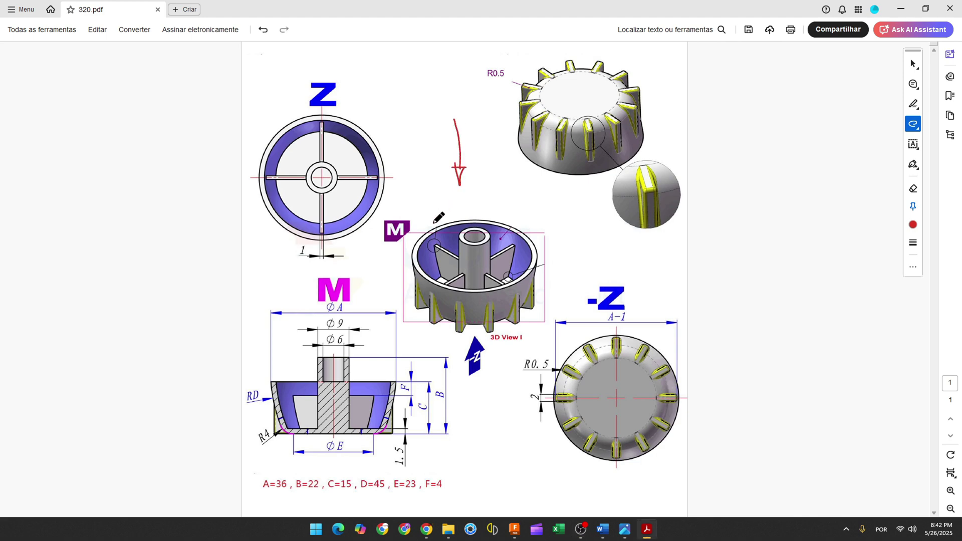
{"action": "left_click_drag", "start_coordinate": [250, 335], "coordinate": [254, 348]}
{"action": "scroll", "coordinate": [272, 372], "scroll_direction": "up", "scroll_amount": 1, "text": "ctrl"}
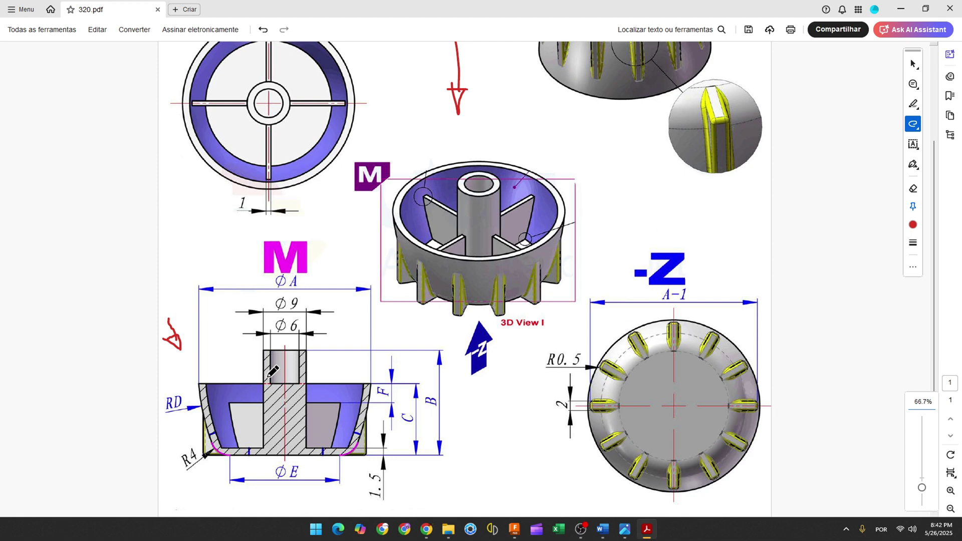
Step: Underline the A to F value list and trace half of section M's outer profile in red, from bottom centre to rim
{"action": "scroll", "coordinate": [268, 377], "scroll_direction": "down", "scroll_amount": 2}
{"action": "left_click_drag", "start_coordinate": [188, 485], "coordinate": [428, 485]}
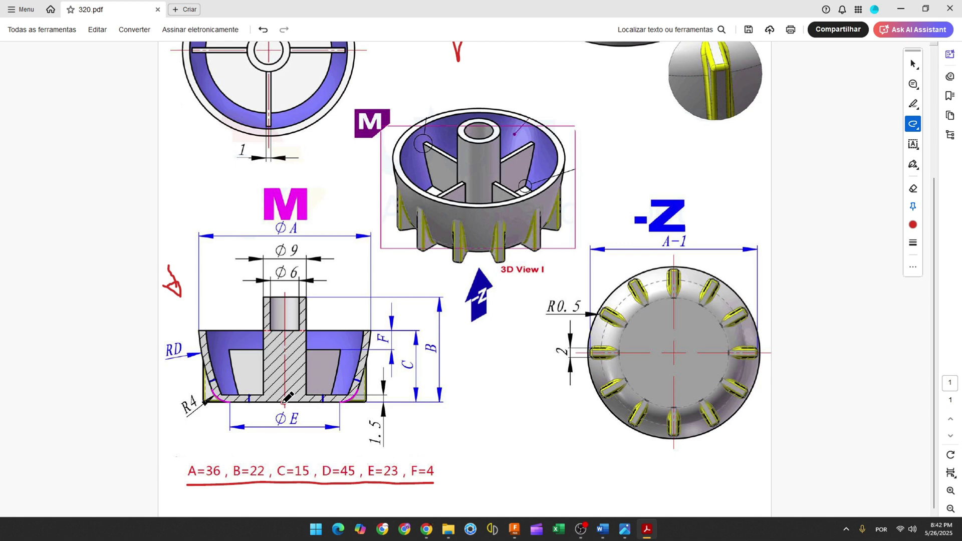
{"action": "left_click", "coordinate": [283, 403]}
{"action": "mouse_move", "coordinate": [283, 402]}
{"action": "left_mouse_down"}
{"action": "mouse_move", "coordinate": [220, 399]}
{"action": "mouse_move", "coordinate": [196, 332]}
{"action": "left_mouse_up"}
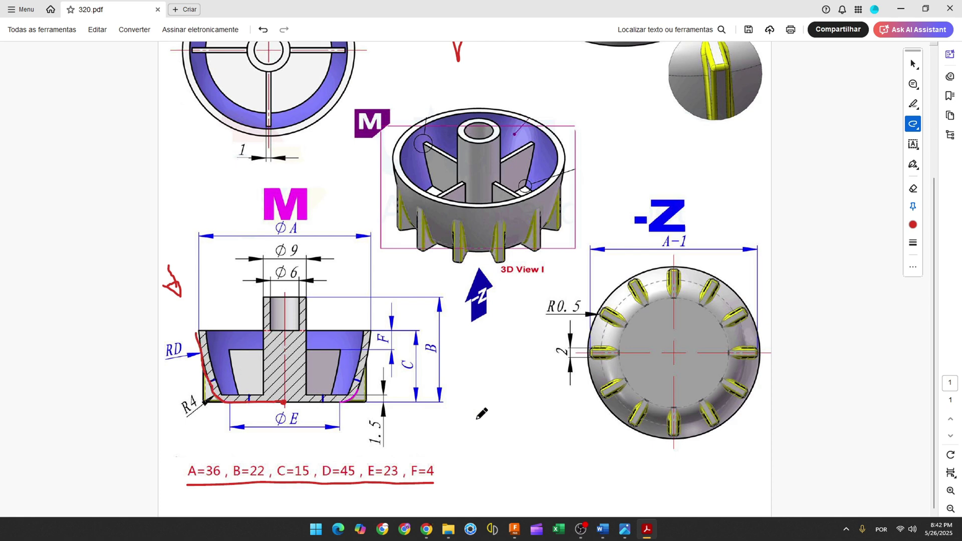
Step: Switch to Fusion and start a new sketch on the front (XZ) plane
{"action": "left_click", "coordinate": [514, 529]}
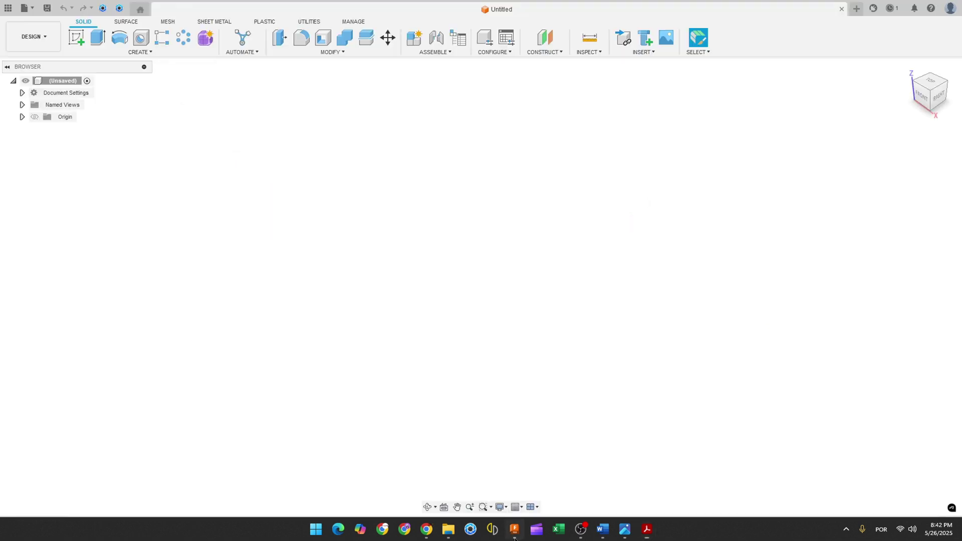
{"action": "left_click", "coordinate": [76, 39]}
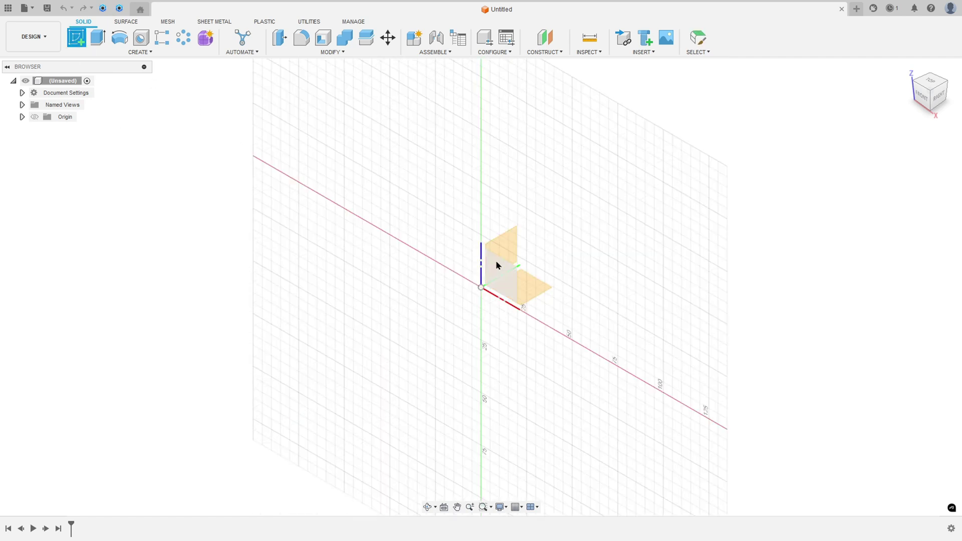
{"action": "left_click", "coordinate": [502, 279]}
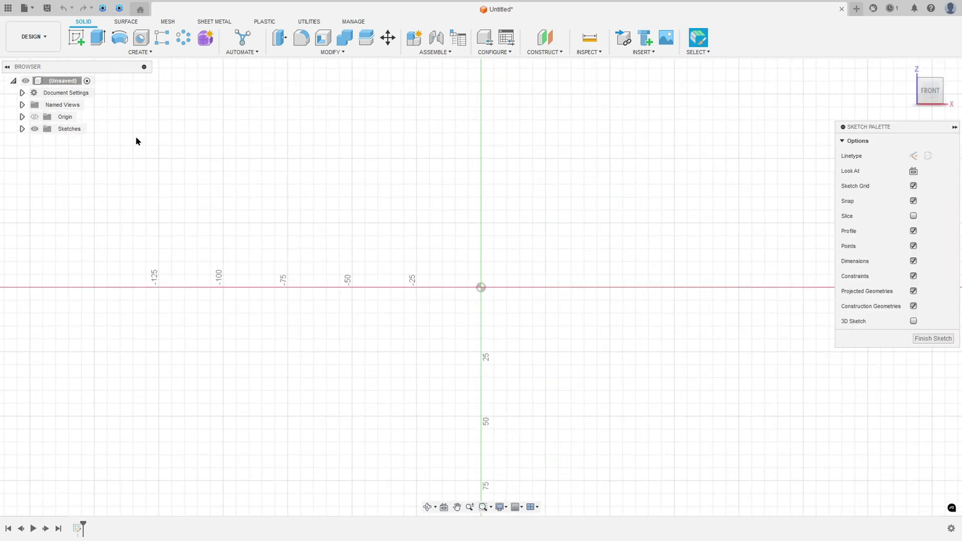
Step: Sketch a horizontal line about 9 mm long leftward from the origin, continued by two tangent arcs rising to the rim
{"action": "scroll", "coordinate": [471, 284], "scroll_direction": "up", "scroll_amount": 5}
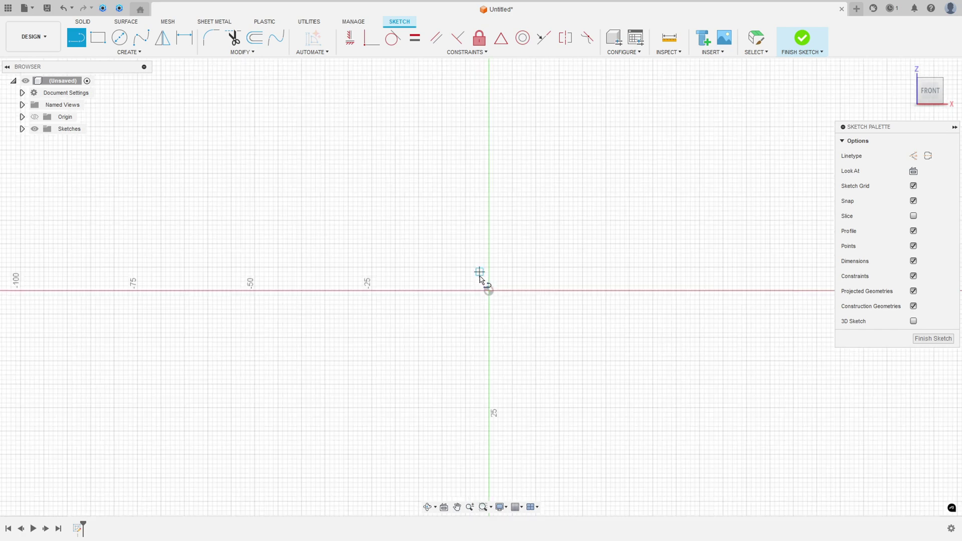
{"action": "left_click", "coordinate": [494, 302]}
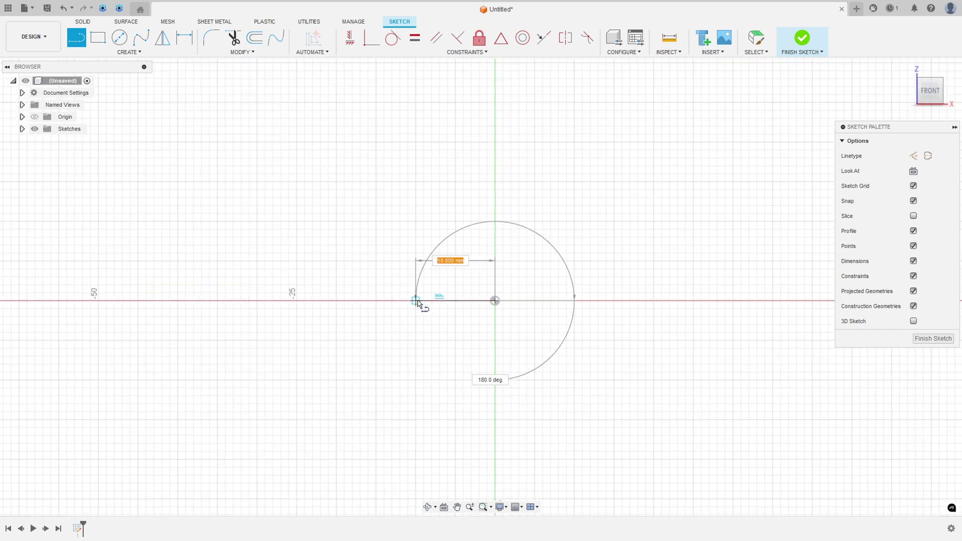
{"action": "mouse_move", "coordinate": [423, 301]}
{"action": "left_mouse_down"}
{"action": "mouse_move", "coordinate": [395, 291]}
{"action": "mouse_move", "coordinate": [383, 273]}
{"action": "mouse_move", "coordinate": [360, 189]}
{"action": "mouse_move", "coordinate": [386, 197]}
{"action": "mouse_move", "coordinate": [376, 182]}
{"action": "left_mouse_up"}
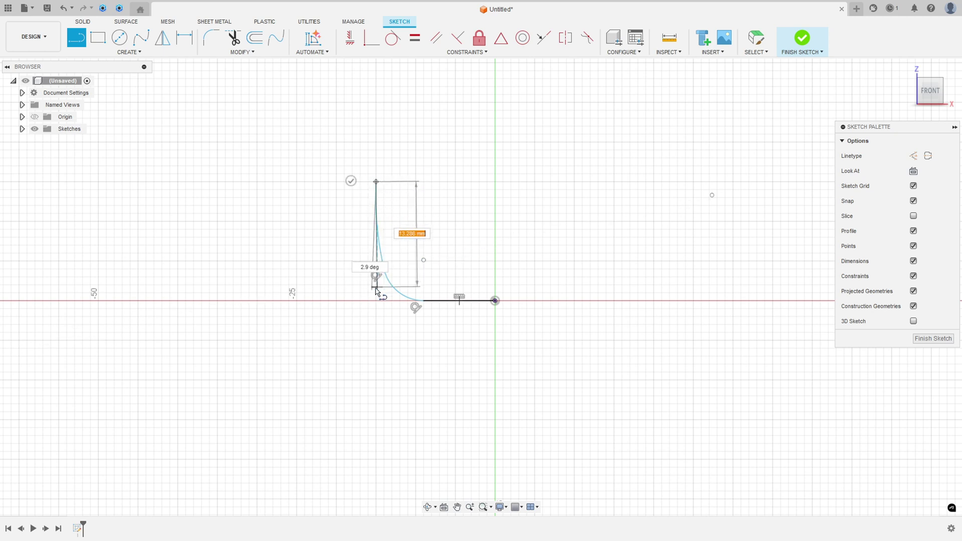
{"action": "key", "text": "Escape"}
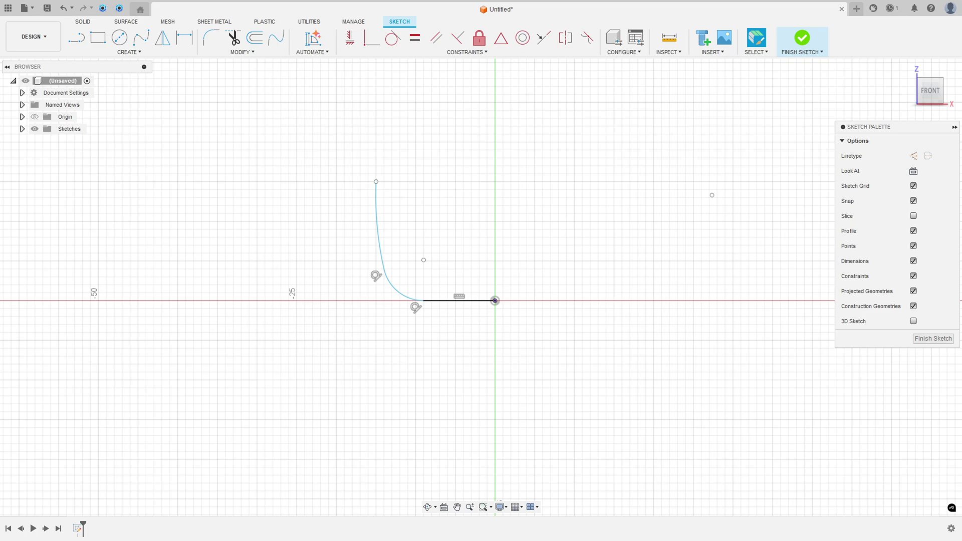
Step: Switch to the PDF drawing, write /2 beside the ØE dimension, and return to the Fusion sketch
{"action": "key", "text": "alt+Tab"}
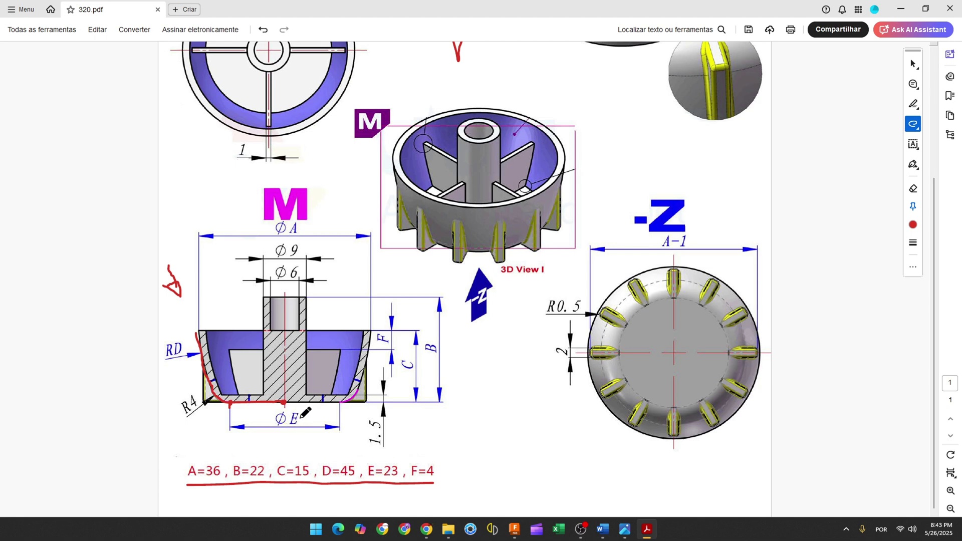
{"action": "left_click_drag", "start_coordinate": [304, 420], "coordinate": [314, 432]}
{"action": "left_click", "coordinate": [515, 530]}
Step: Dimension the horizontal base line from the origin to the lower arc as 23/2 mm
{"action": "left_click", "coordinate": [184, 38]}
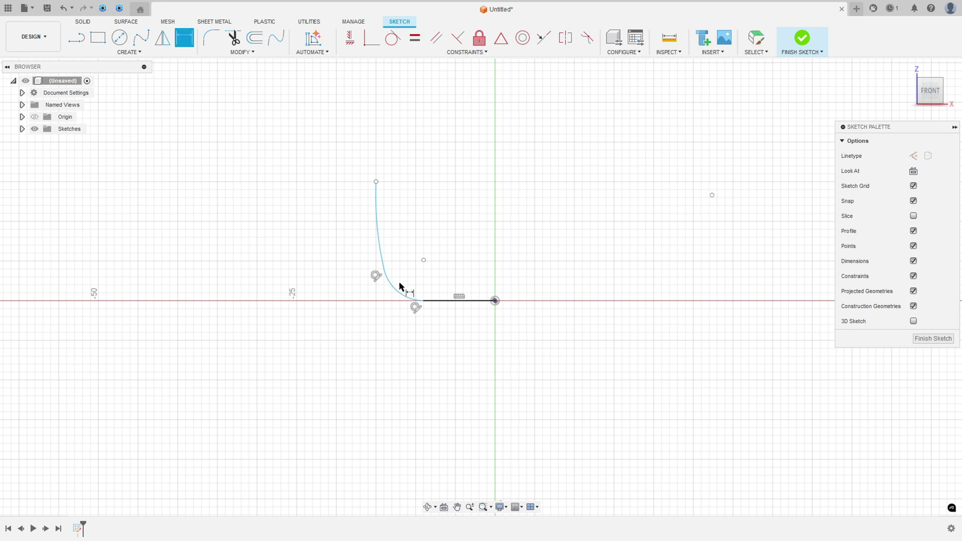
{"action": "left_click", "coordinate": [493, 301]}
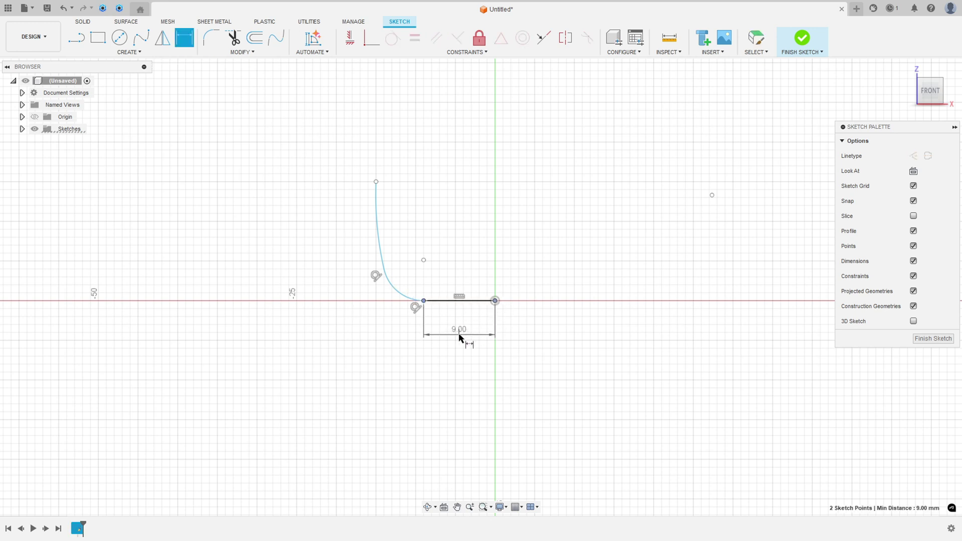
{"action": "left_click", "coordinate": [459, 333]}
{"action": "type", "text": "23"}
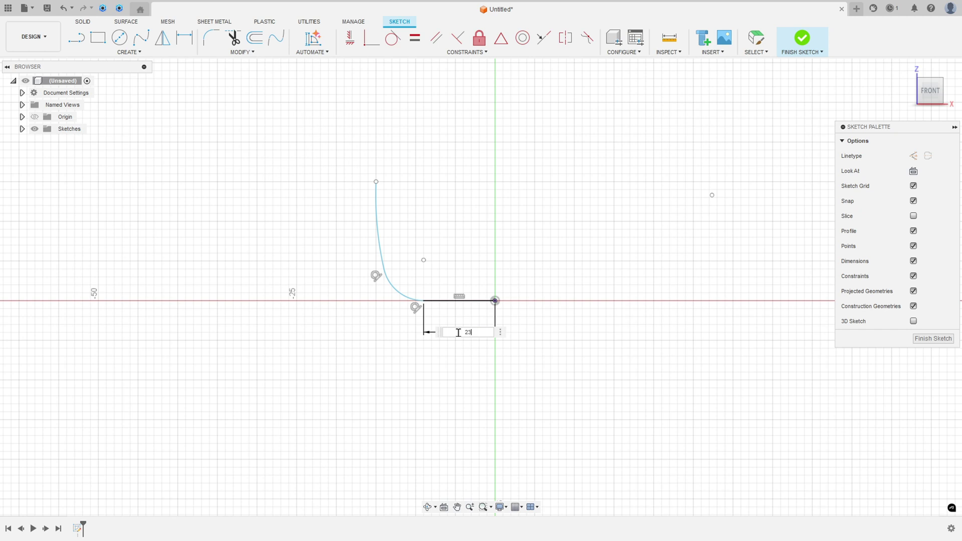
{"action": "type", "text": "/2"}
{"action": "key", "text": "Return"}
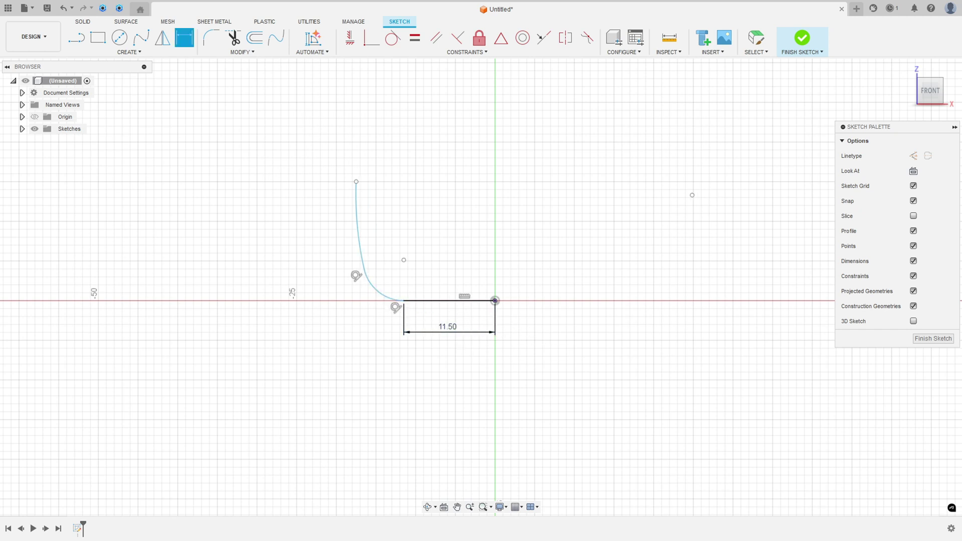
Step: Check the corner radius in the PDF drawing and dimension the lower arc with a 4 mm radius
{"action": "key", "text": "alt+Tab"}
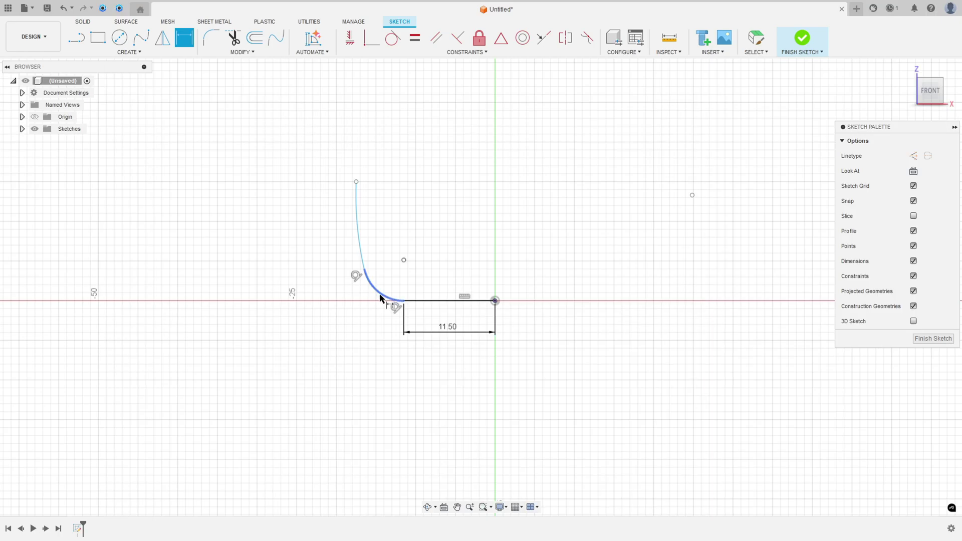
{"action": "left_click", "coordinate": [380, 297]}
{"action": "left_click", "coordinate": [363, 314]}
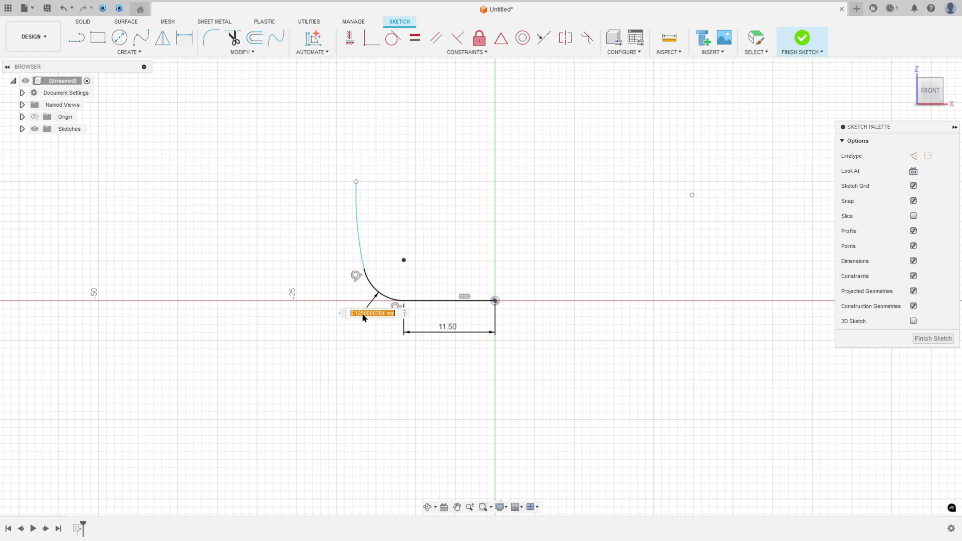
{"action": "type", "text": "4"}
{"action": "key", "text": "Return"}
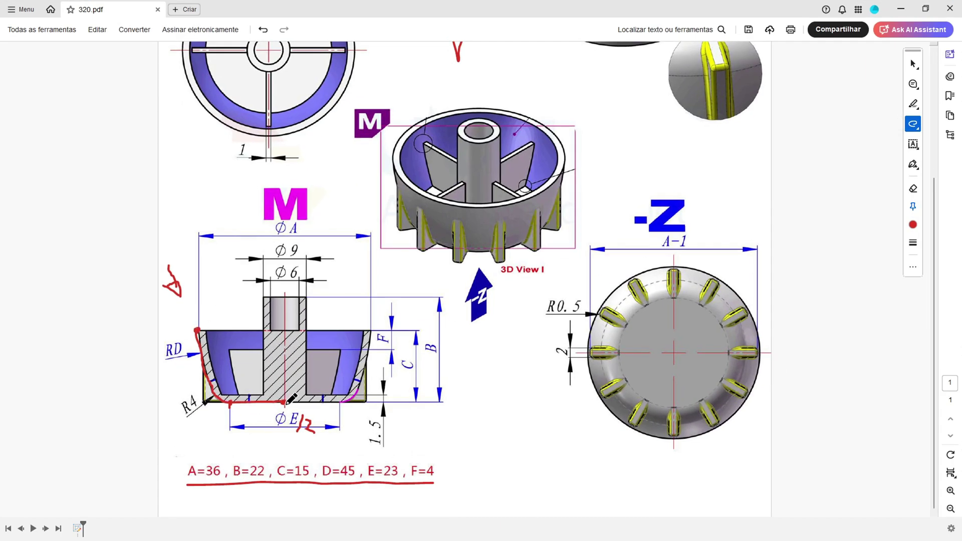
Step: Write /2 beside ØA in the drawing and dimension the horizontal distance from the origin to the upper arc's end as 36/2 mm
{"action": "mouse_move", "coordinate": [304, 223]}
{"action": "left_mouse_down"}
{"action": "mouse_move", "coordinate": [297, 241]}
{"action": "mouse_move", "coordinate": [318, 236]}
{"action": "left_mouse_up"}
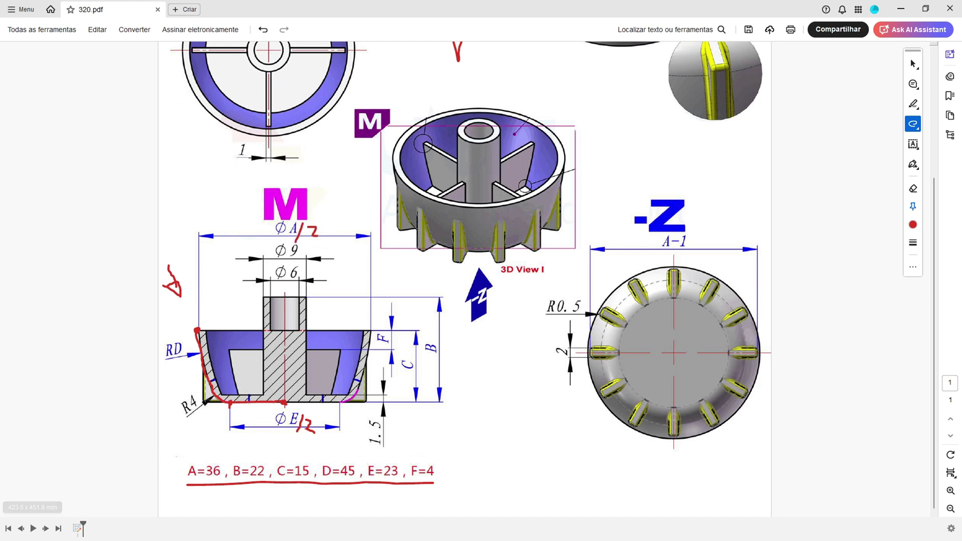
{"action": "key", "text": "alt+Tab"}
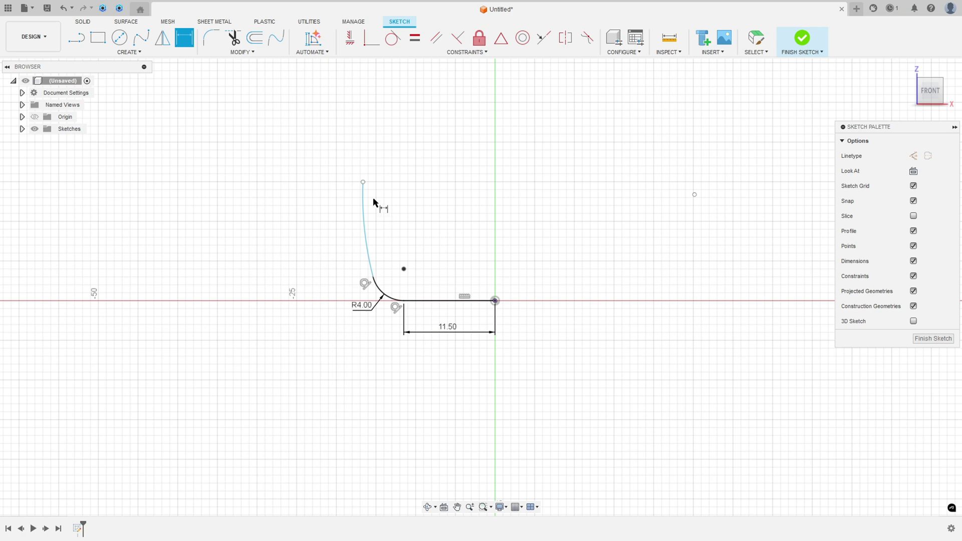
{"action": "left_click", "coordinate": [363, 182]}
{"action": "left_click", "coordinate": [495, 300]}
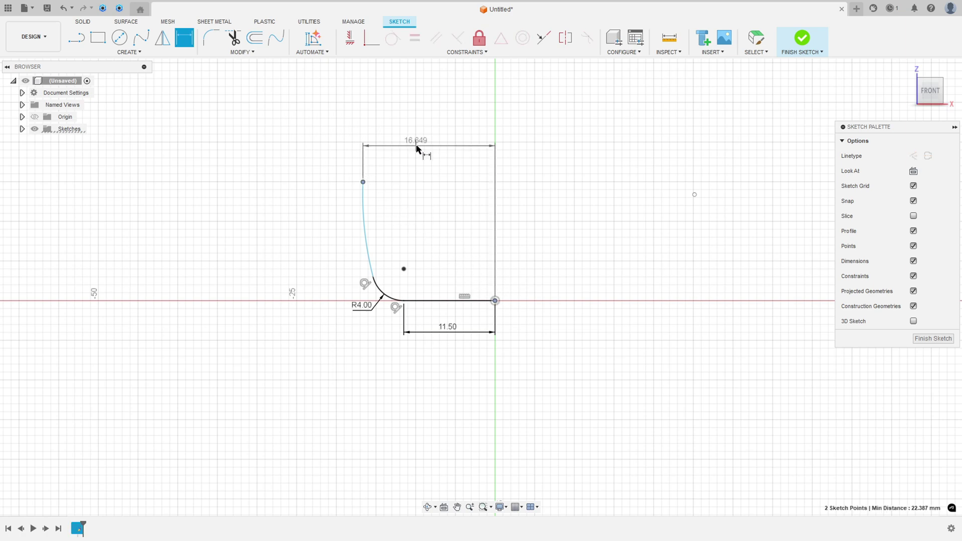
{"action": "left_click", "coordinate": [426, 136]}
{"action": "type", "text": "36/2"}
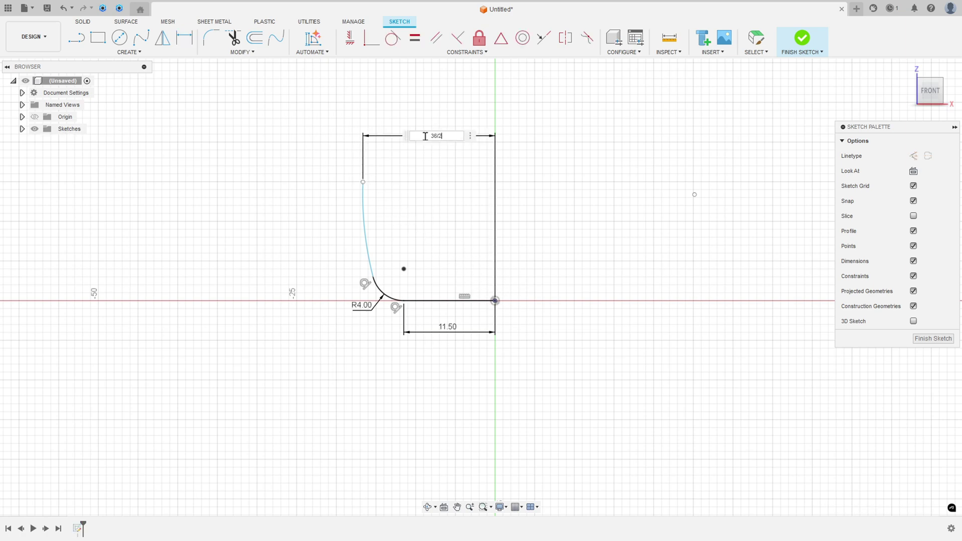
{"action": "key", "text": "Return"}
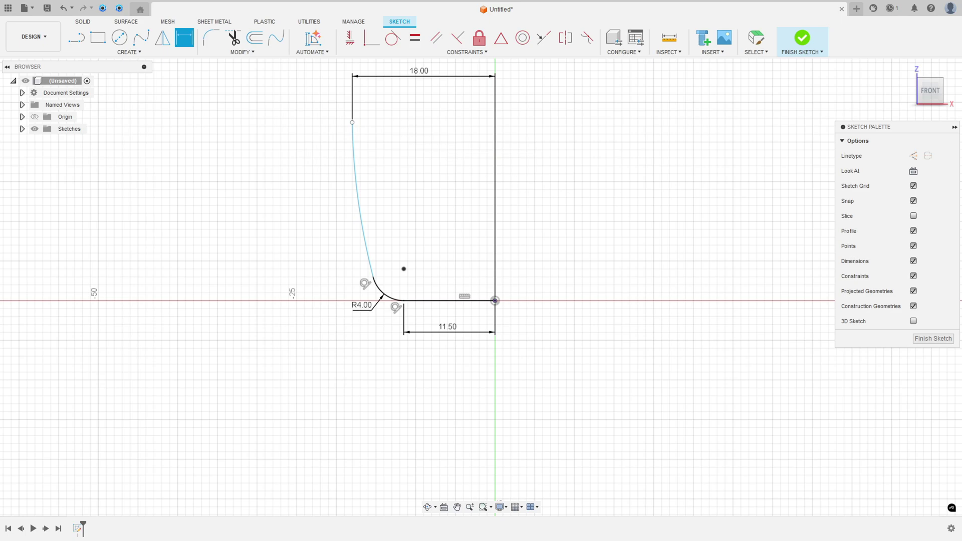
Step: Mark the cup's height beside section M and C=15 in the PDF drawing, then return to the Fusion sketch
{"action": "key", "text": "alt+Tab"}
{"action": "mouse_move", "coordinate": [198, 331]}
{"action": "left_mouse_down"}
{"action": "mouse_move", "coordinate": [167, 335]}
{"action": "mouse_move", "coordinate": [169, 405]}
{"action": "left_mouse_up"}
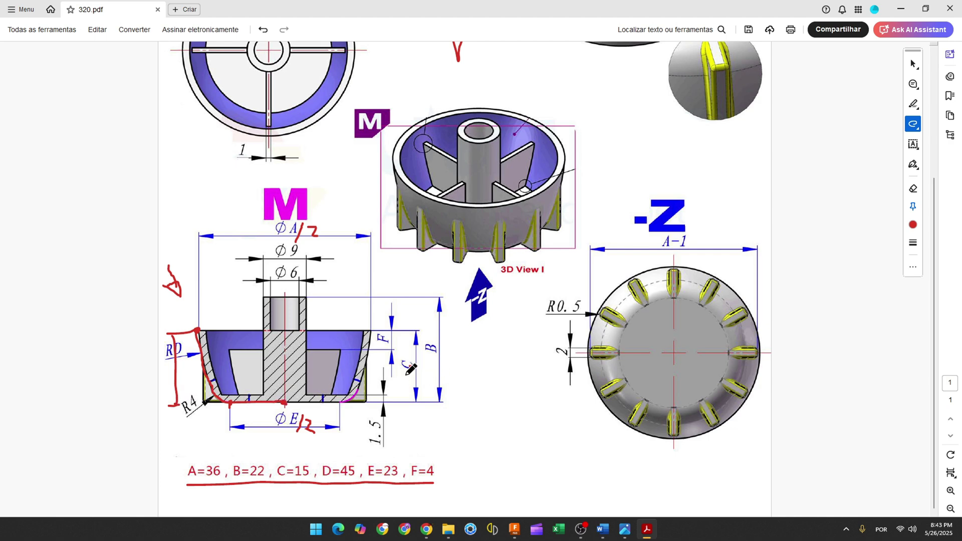
{"action": "left_click_drag", "start_coordinate": [279, 473], "coordinate": [307, 472]}
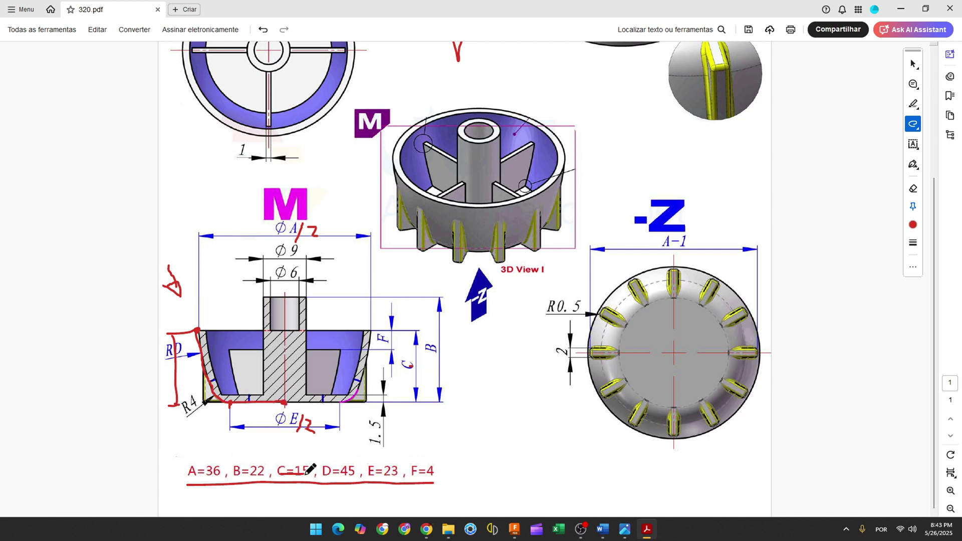
{"action": "left_click", "coordinate": [515, 529]}
Step: Dimension the vertical distance from the origin to the upper arc's end as 15 mm
{"action": "left_click", "coordinate": [352, 122]}
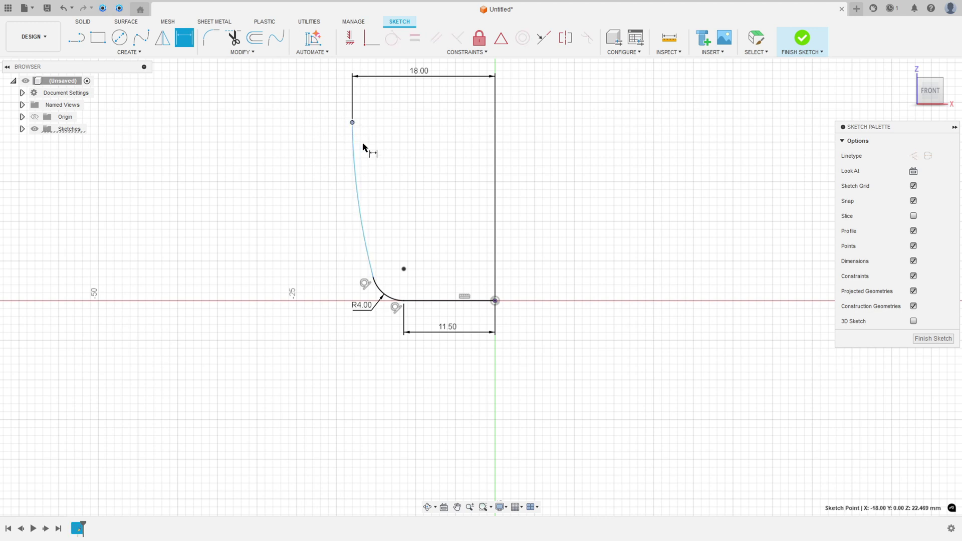
{"action": "left_click", "coordinate": [494, 301]}
{"action": "left_click", "coordinate": [309, 247]}
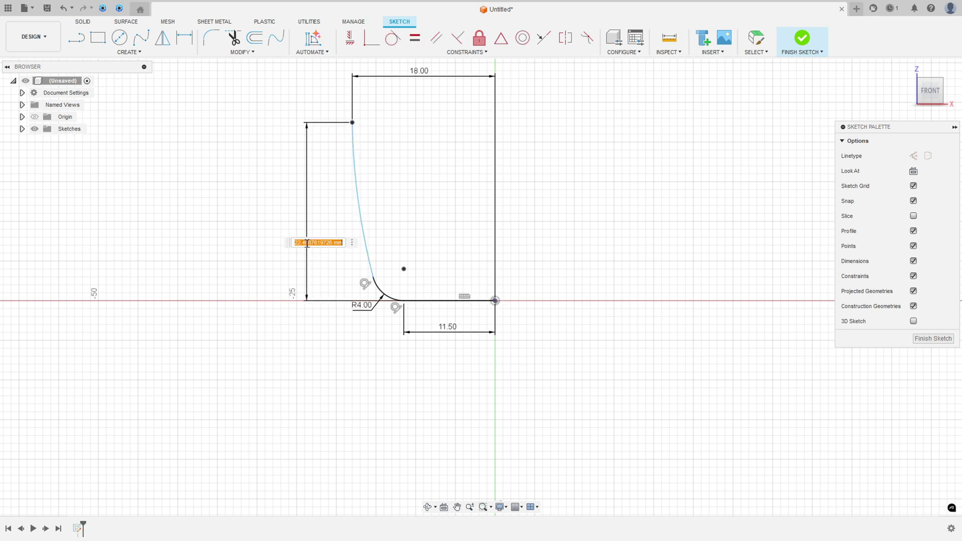
{"action": "type", "text": "15"}
{"action": "key", "text": "Return"}
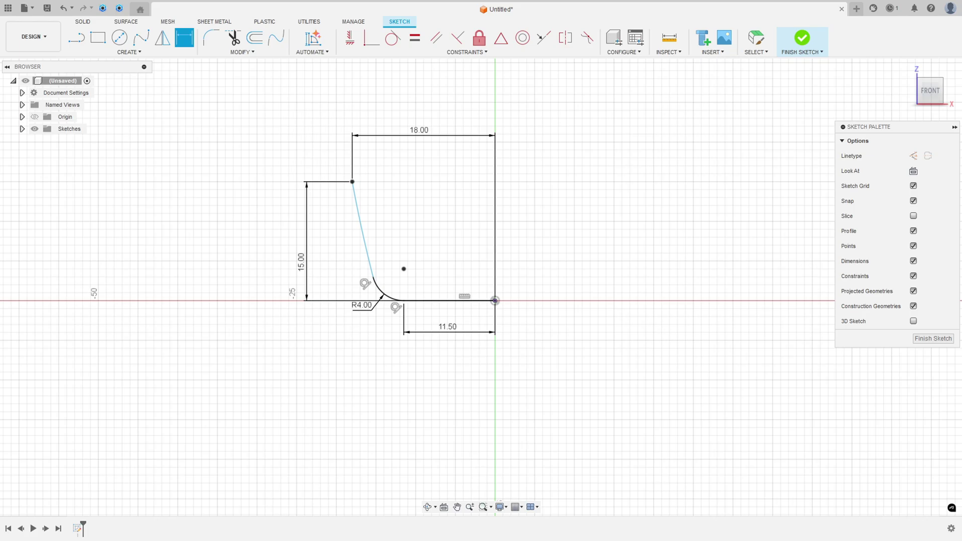
Step: Check value D in the PDF drawing and dimension the upper arc with a 45 mm radius
{"action": "key", "text": "alt+Tab"}
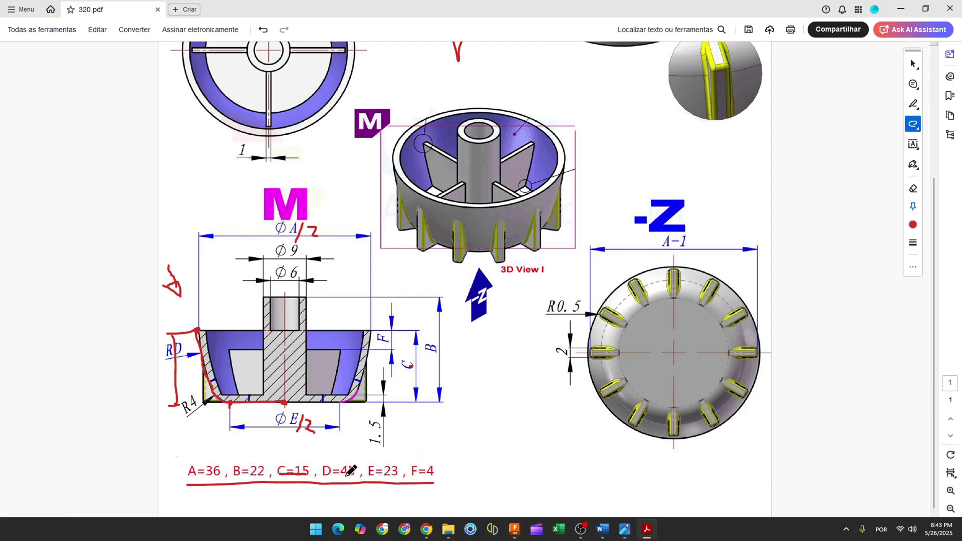
{"action": "left_click", "coordinate": [647, 529]}
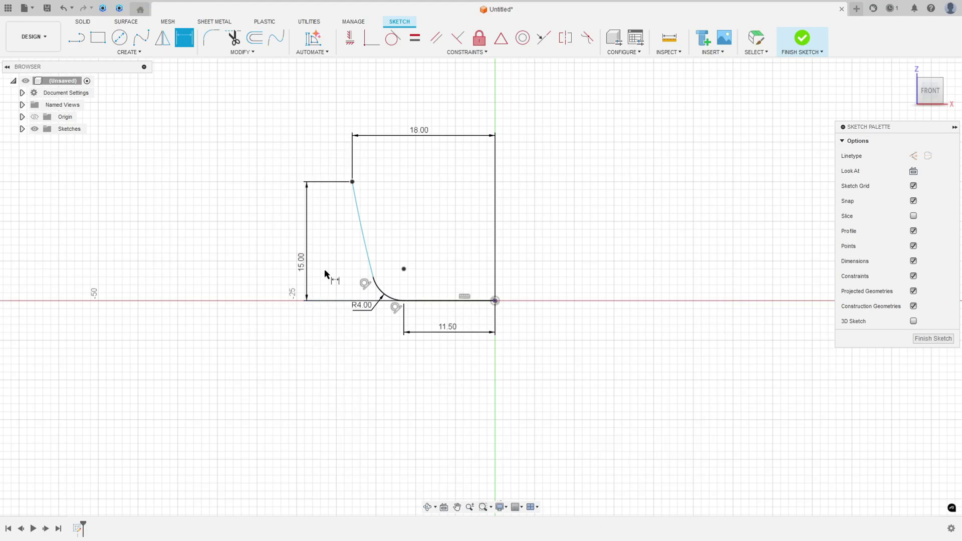
{"action": "left_click", "coordinate": [366, 245]}
{"action": "left_click", "coordinate": [340, 248]}
{"action": "type", "text": "45"}
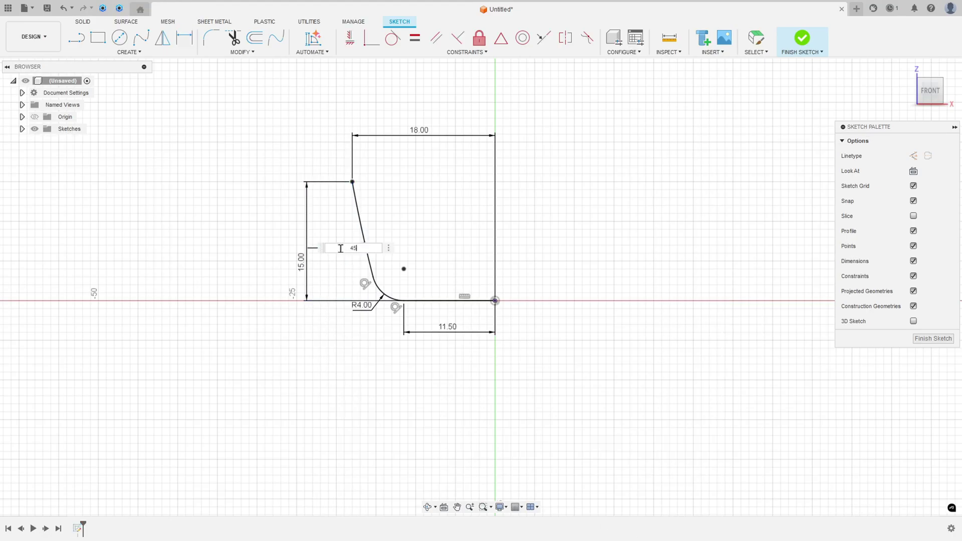
{"action": "key", "text": "Return"}
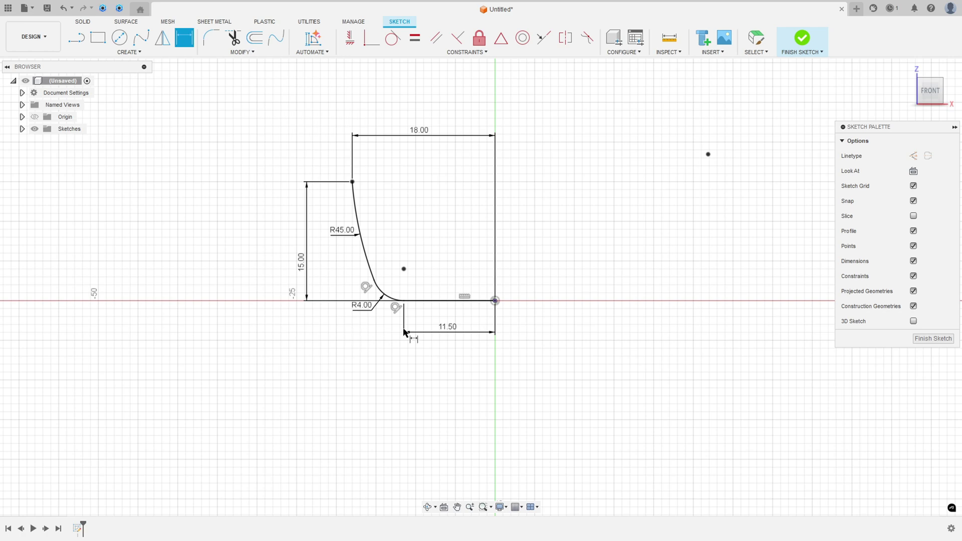
Step: In the PDF drawing, undo the last inner-wall stroke and mark the 1.5 thickness, then return to Fusion
{"action": "key", "text": "alt+Tab"}
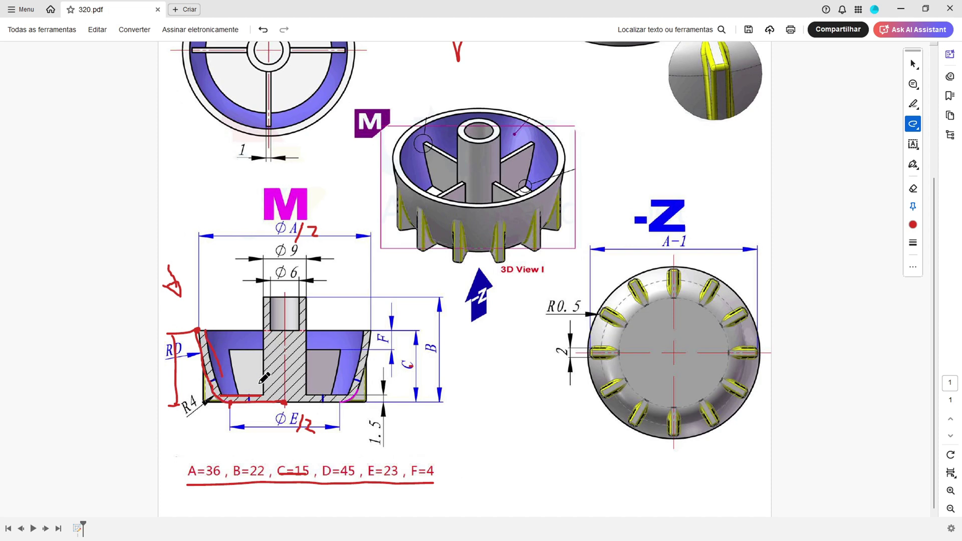
{"action": "key", "text": "ctrl+z"}
{"action": "left_click_drag", "start_coordinate": [377, 452], "coordinate": [380, 420]}
{"action": "key", "text": "alt+Tab"}
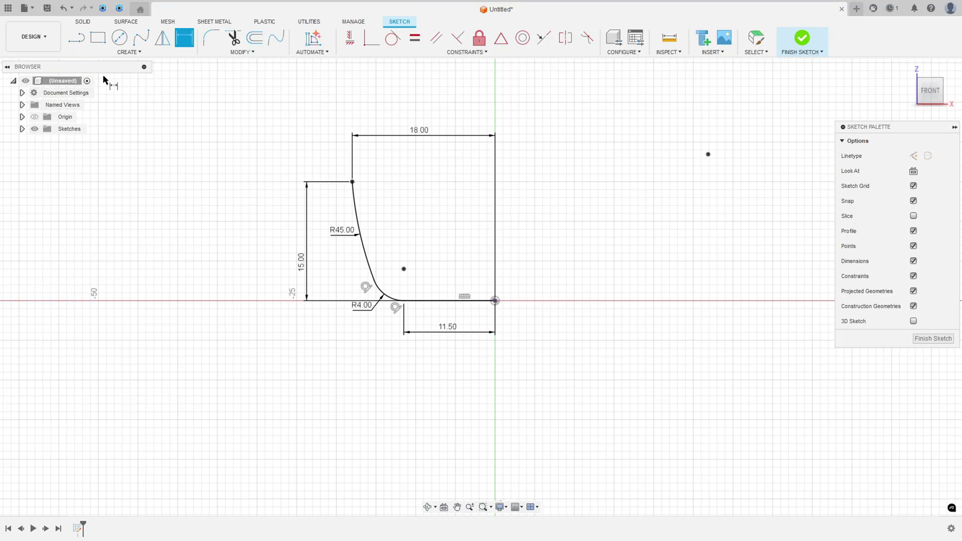
Step: Offset only the 45 mm radius arc, with chain selection off, by 1.5 mm toward the inside of the cup
{"action": "left_click", "coordinate": [256, 48]}
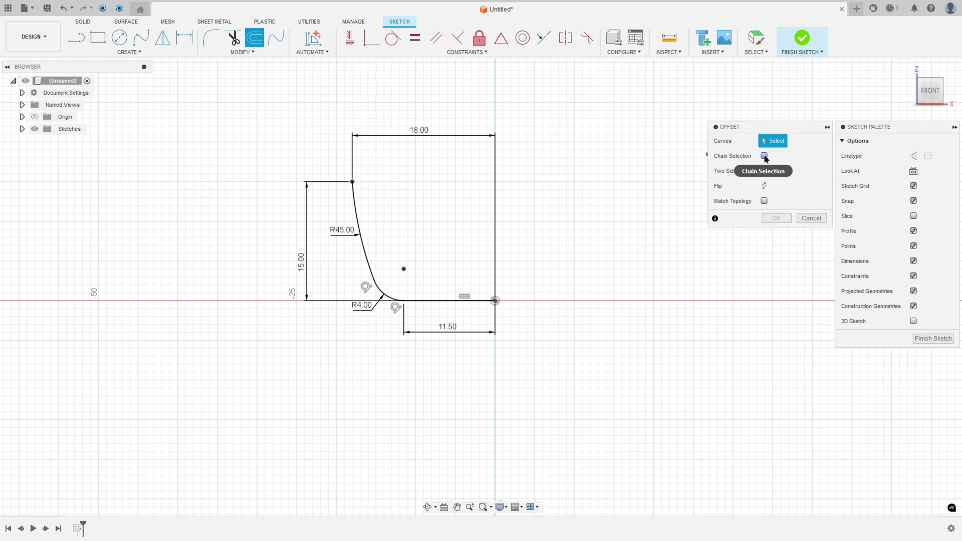
{"action": "left_click", "coordinate": [358, 223]}
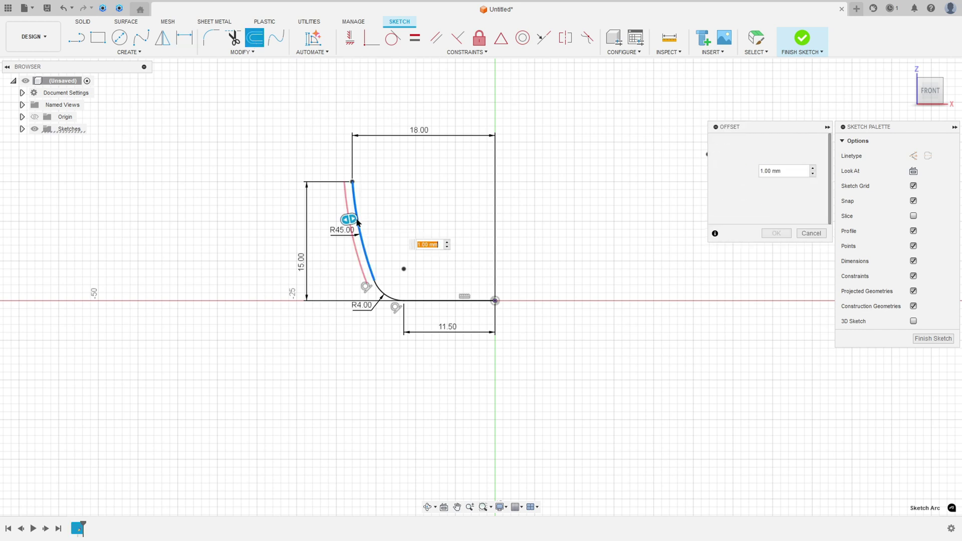
{"action": "left_click_drag", "start_coordinate": [359, 217], "coordinate": [375, 215]}
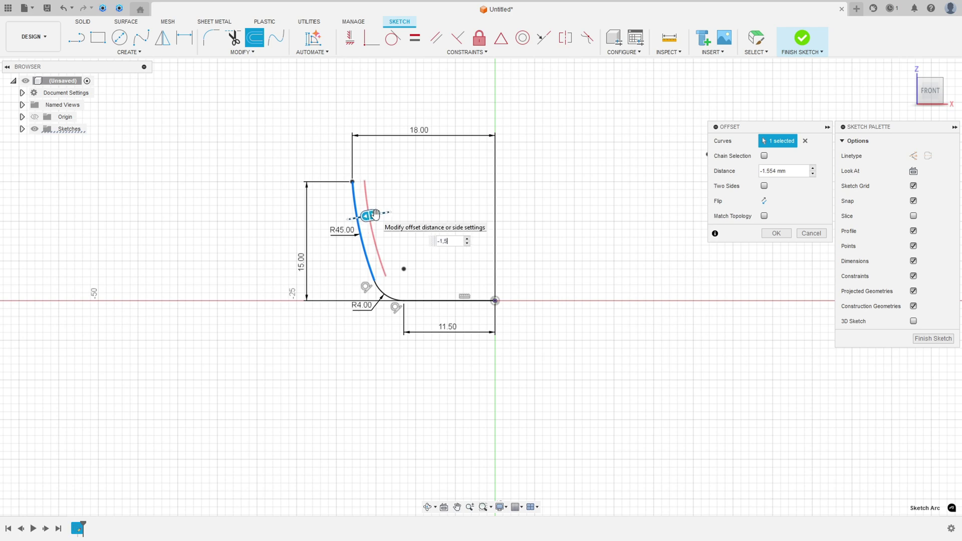
{"action": "type", "text": "-1.5"}
{"action": "key", "text": "Return"}
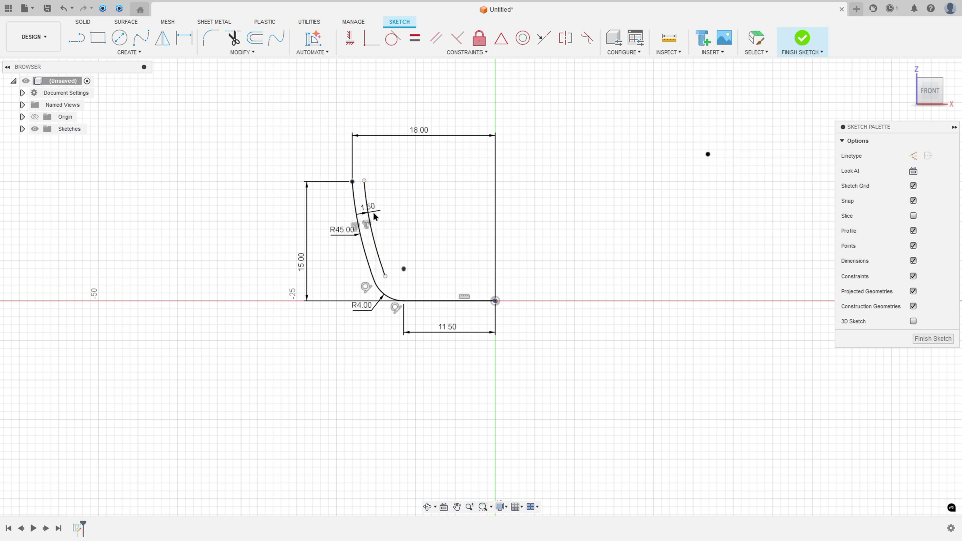
Step: Close the rim with a line joining the upper ends of both wall arcs and constrain it horizontal
{"action": "left_click", "coordinate": [85, 45]}
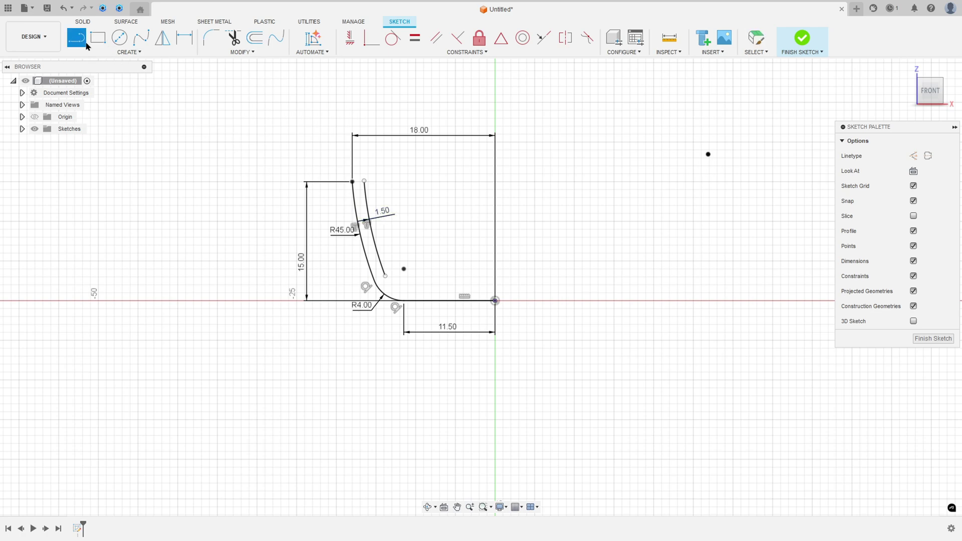
{"action": "left_click", "coordinate": [353, 182]}
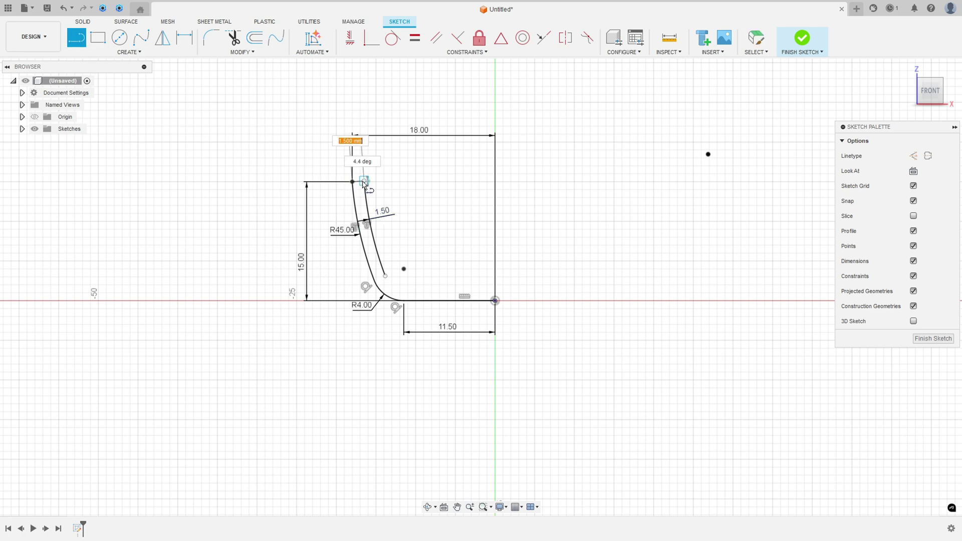
{"action": "left_click", "coordinate": [364, 182]}
{"action": "scroll", "coordinate": [321, 178], "scroll_direction": "up", "scroll_amount": 4}
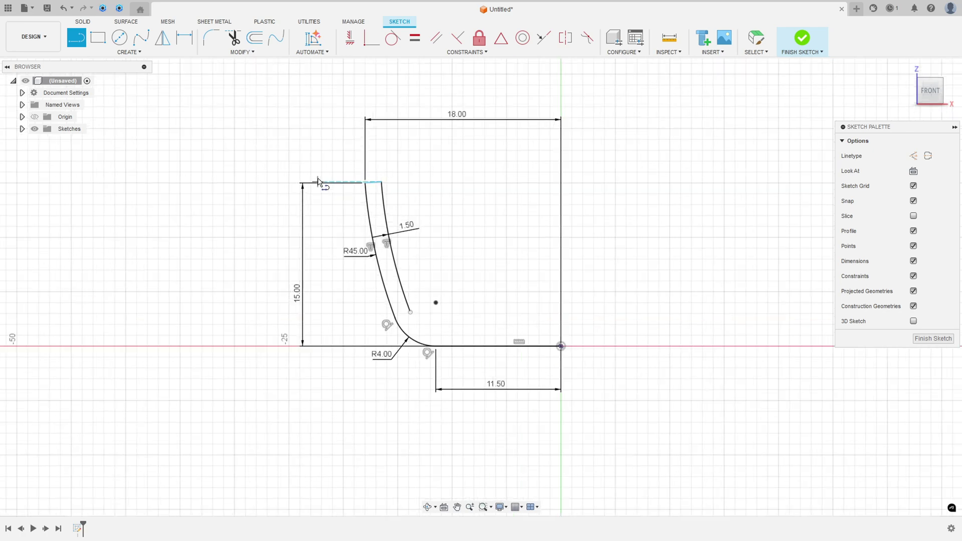
{"action": "key", "text": "Escape"}
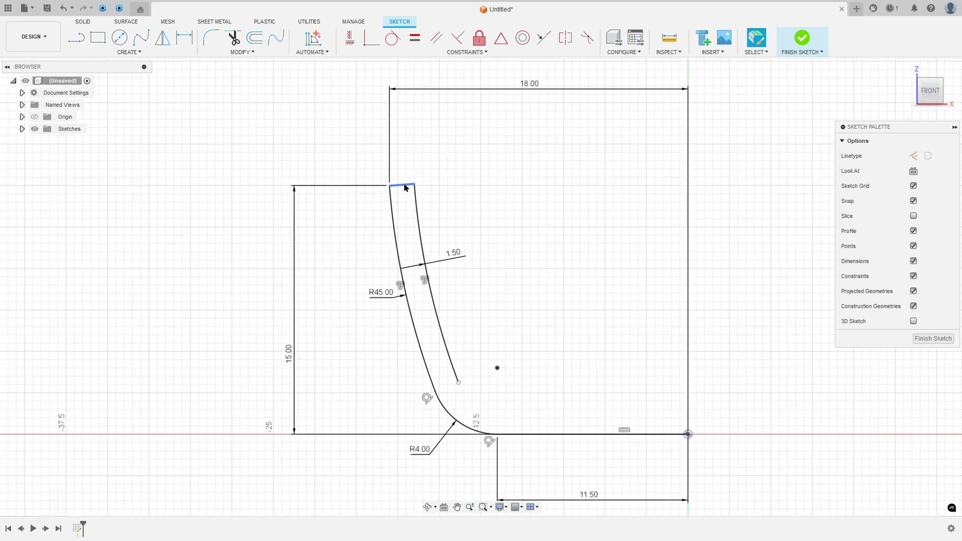
{"action": "left_click", "coordinate": [405, 187]}
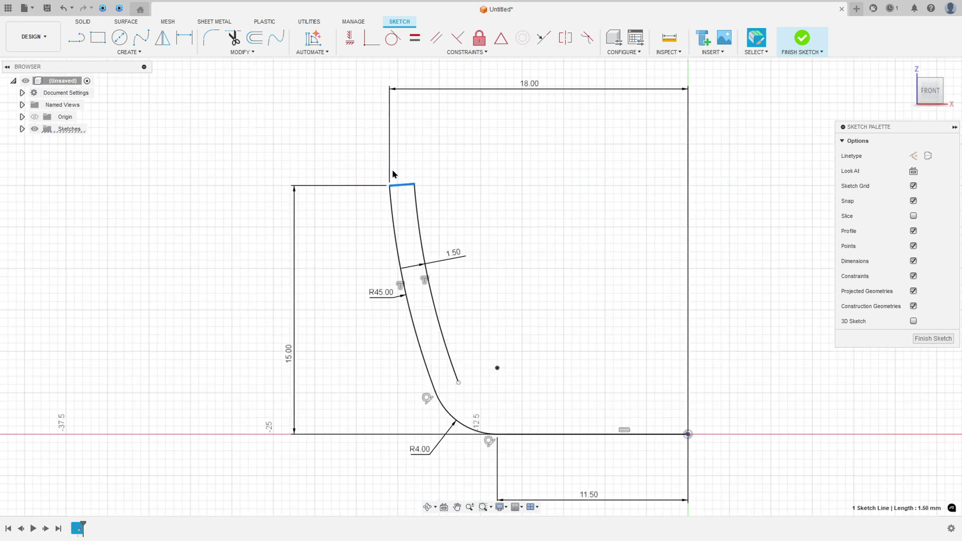
{"action": "left_click", "coordinate": [350, 37]}
Step: Draw a 1.5 mm vertical line up from the origin, continued by a horizontal inner floor line toward the inner wall arc
{"action": "scroll", "coordinate": [447, 318], "scroll_direction": "down", "scroll_amount": 2}
{"action": "middle_click_drag", "start_coordinate": [467, 335], "coordinate": [378, 293]}
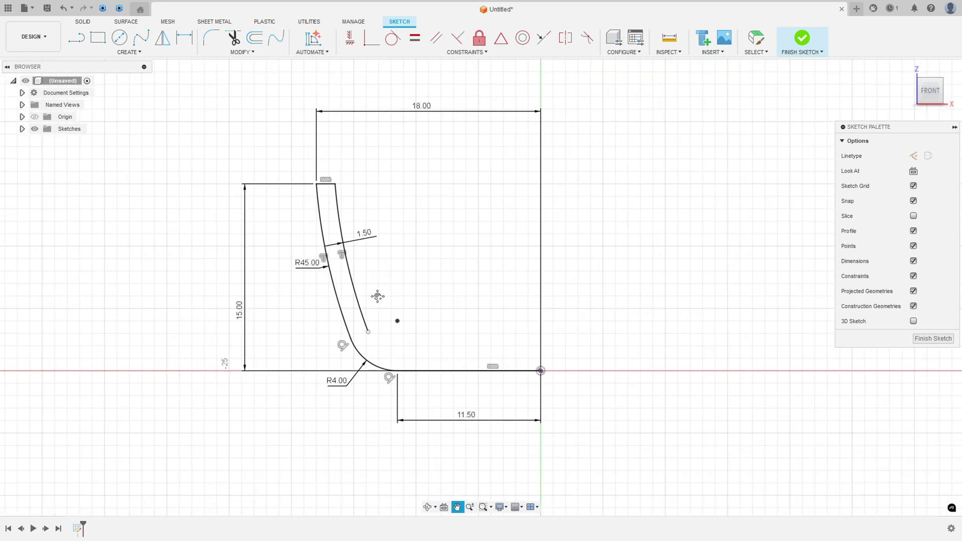
{"action": "left_click", "coordinate": [76, 38]}
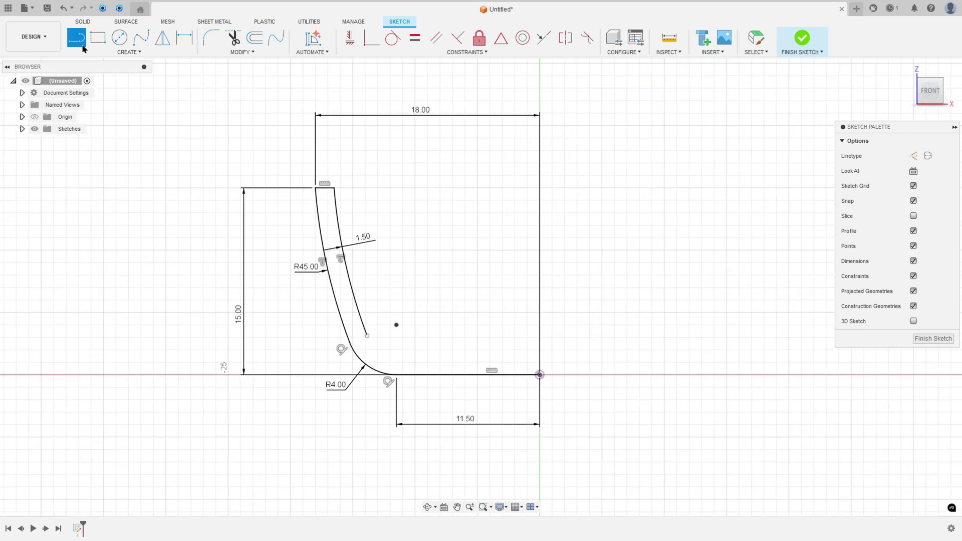
{"action": "left_click", "coordinate": [539, 375]}
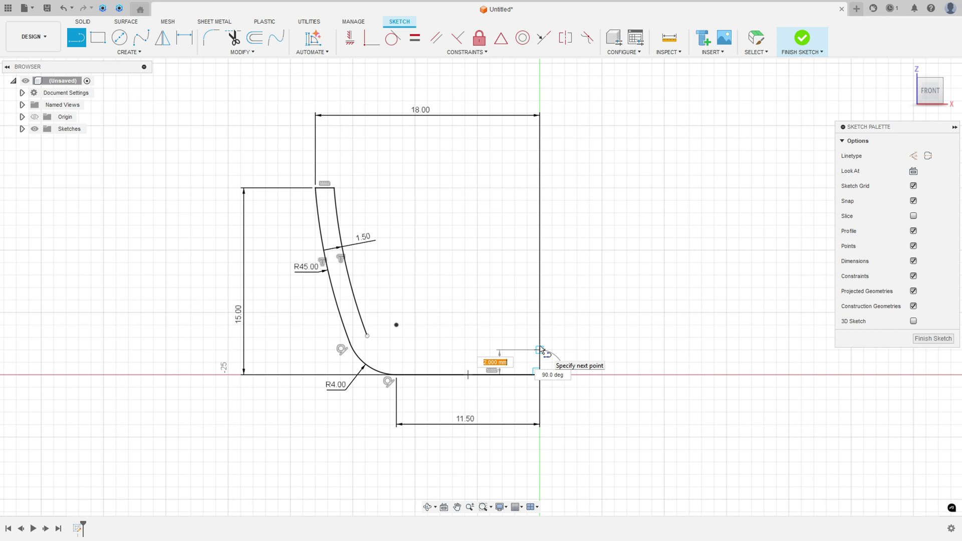
{"action": "type", "text": "1,5"}
{"action": "key", "text": "Return"}
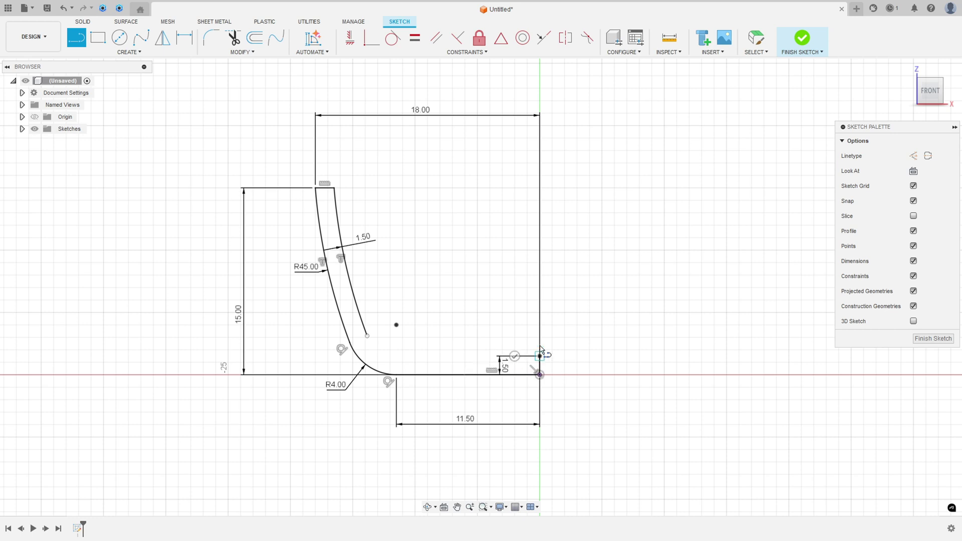
{"action": "left_click", "coordinate": [403, 356]}
{"action": "key", "text": "Escape"}
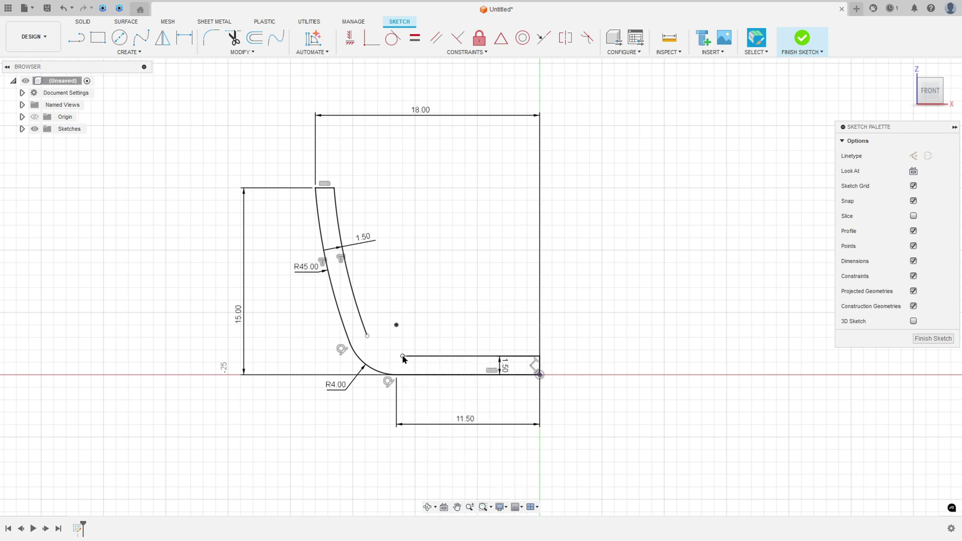
Step: Make the inner wall arc's lower end coincident with the inner floor line's free end to close the profile
{"action": "left_click", "coordinate": [371, 38]}
{"action": "left_click", "coordinate": [368, 336]}
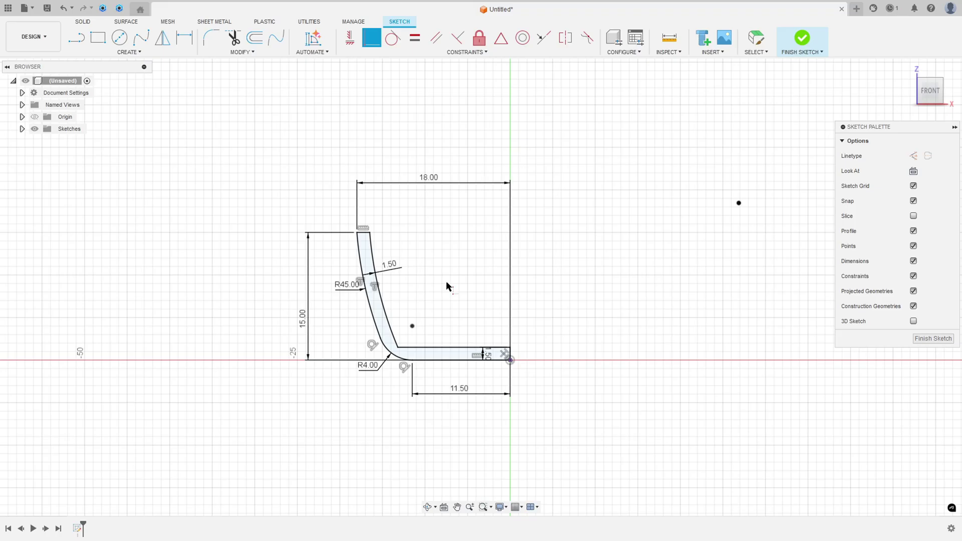
{"action": "key", "text": "Escape"}
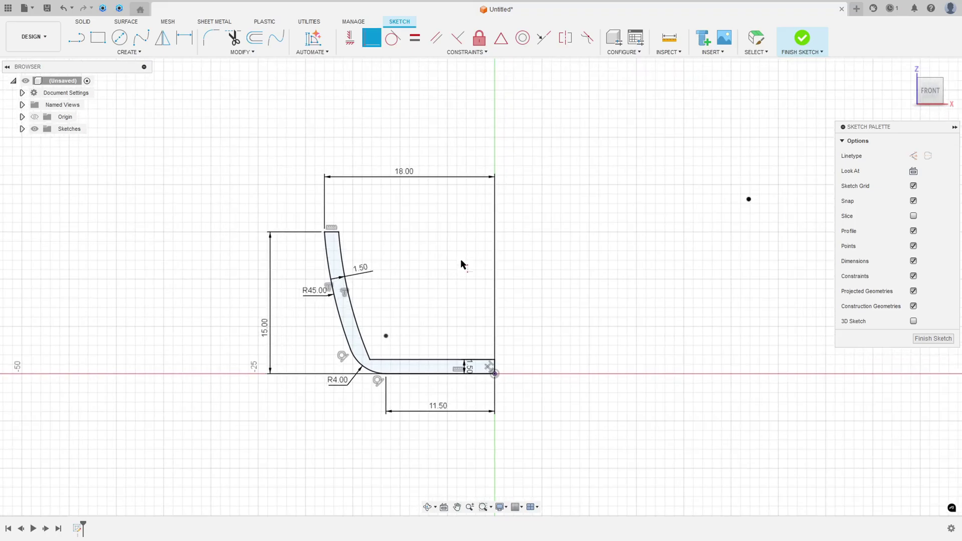
Step: Finish the sketch and revolve the wall profile 360° about the short vertical line at the origin as a new body
{"action": "left_click", "coordinate": [802, 39]}
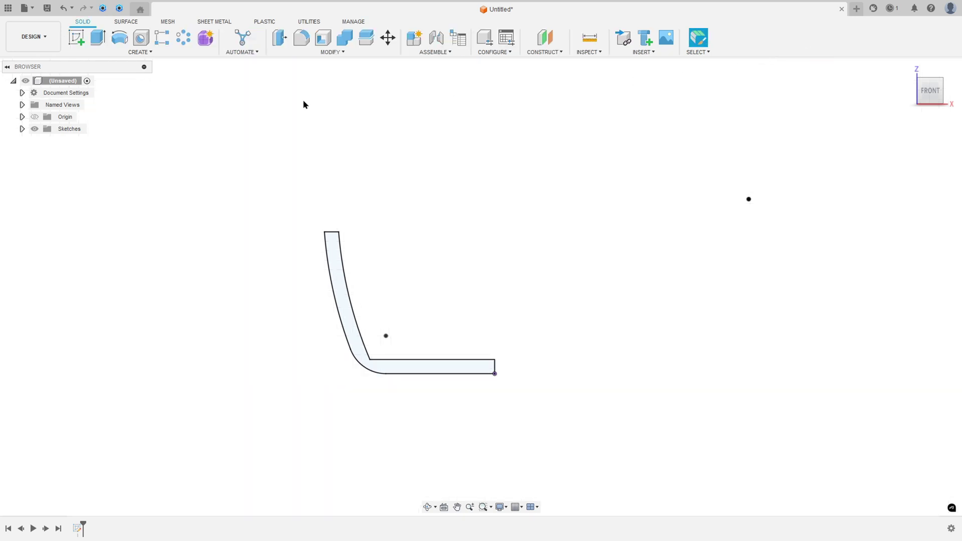
{"action": "left_click", "coordinate": [119, 38]}
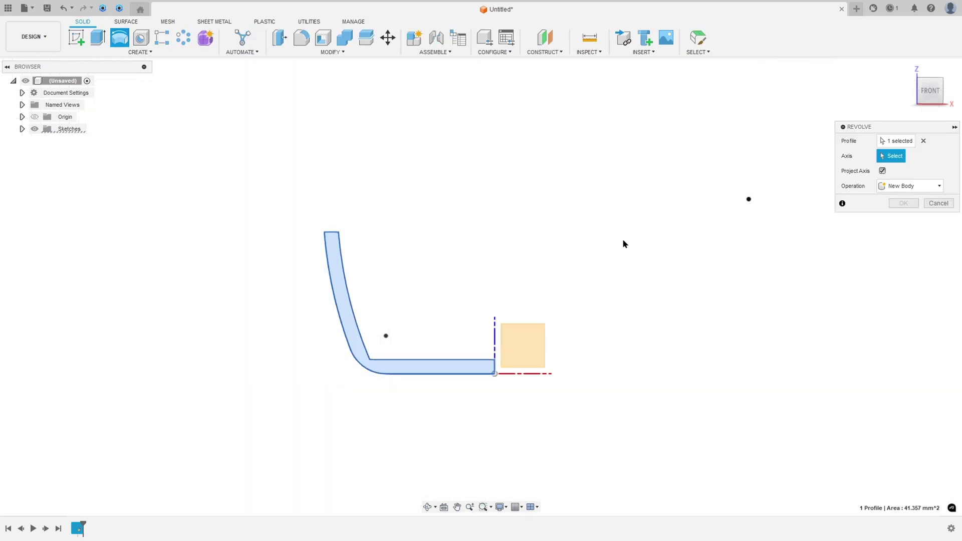
{"action": "left_click", "coordinate": [500, 369]}
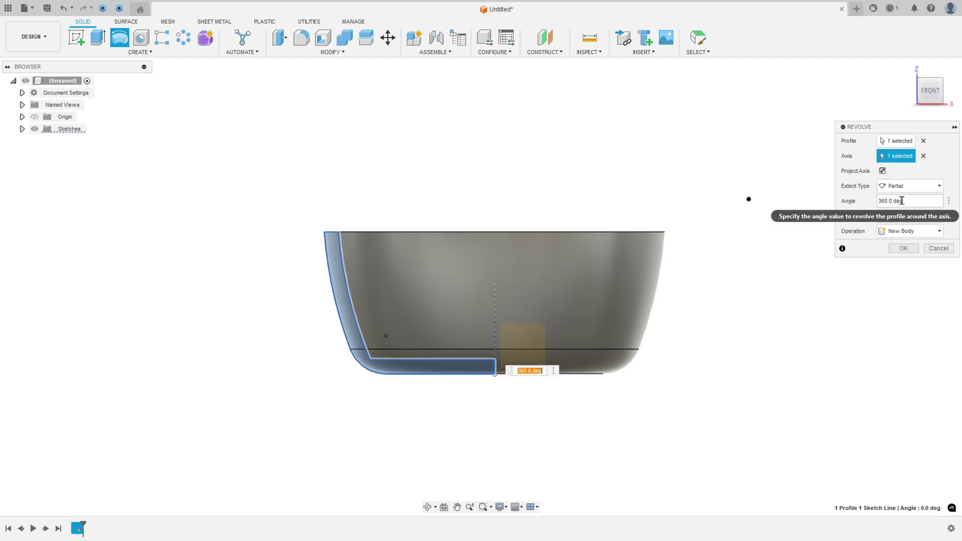
{"action": "left_click", "coordinate": [902, 248]}
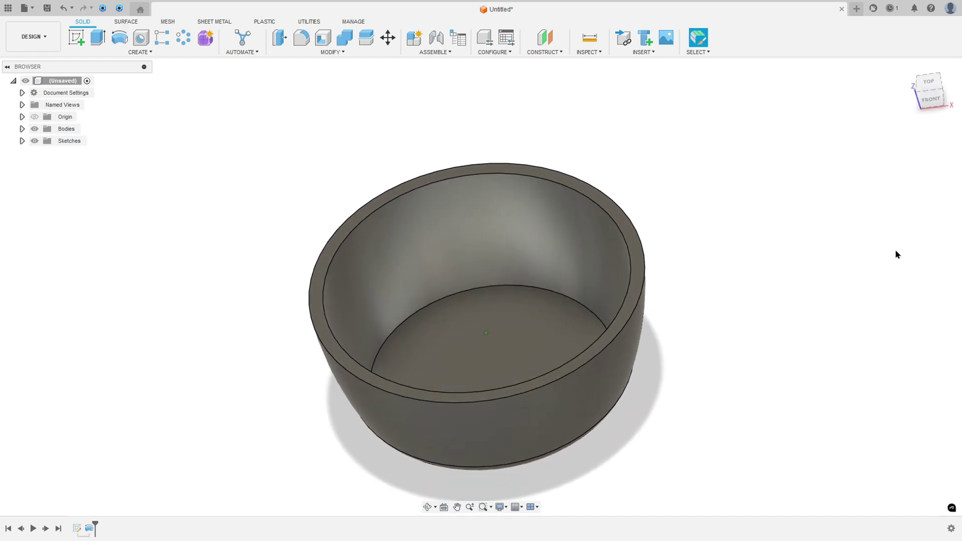
{"action": "scroll", "coordinate": [897, 251], "scroll_direction": "down", "scroll_amount": 10, "text": "shift"}
{"action": "scroll", "coordinate": [891, 251], "scroll_direction": "up", "scroll_amount": 5, "text": "shift"}
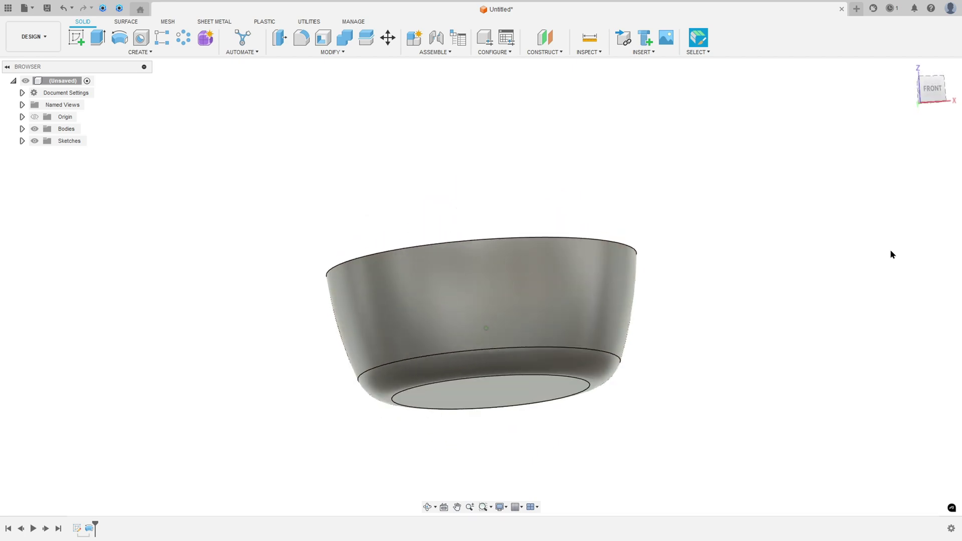
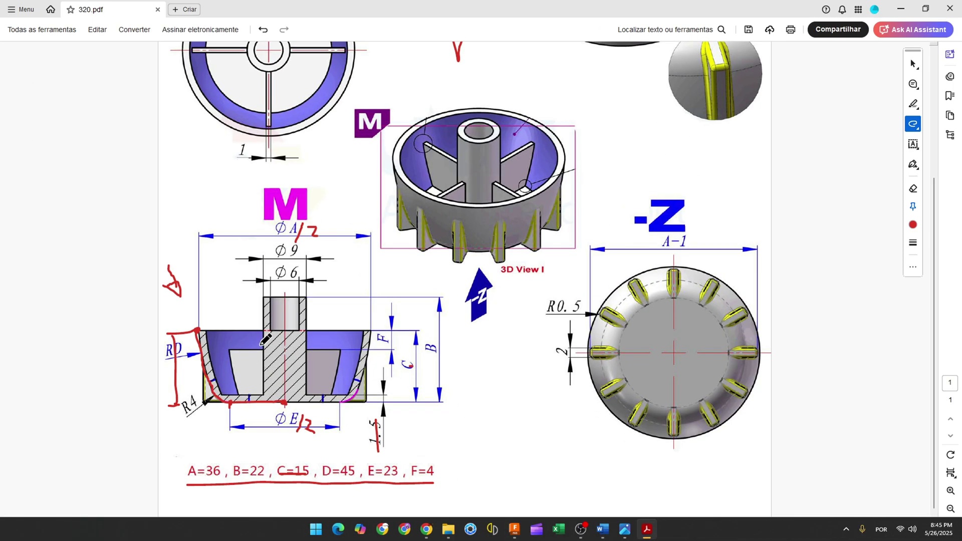
Step: Outline the central post in the drawing's section view and strike out dimension B and its listed value B=22
{"action": "mouse_move", "coordinate": [263, 396]}
{"action": "left_mouse_down"}
{"action": "mouse_move", "coordinate": [263, 304]}
{"action": "mouse_move", "coordinate": [304, 298]}
{"action": "mouse_move", "coordinate": [305, 399]}
{"action": "mouse_move", "coordinate": [264, 400]}
{"action": "mouse_move", "coordinate": [263, 347]}
{"action": "left_mouse_up"}
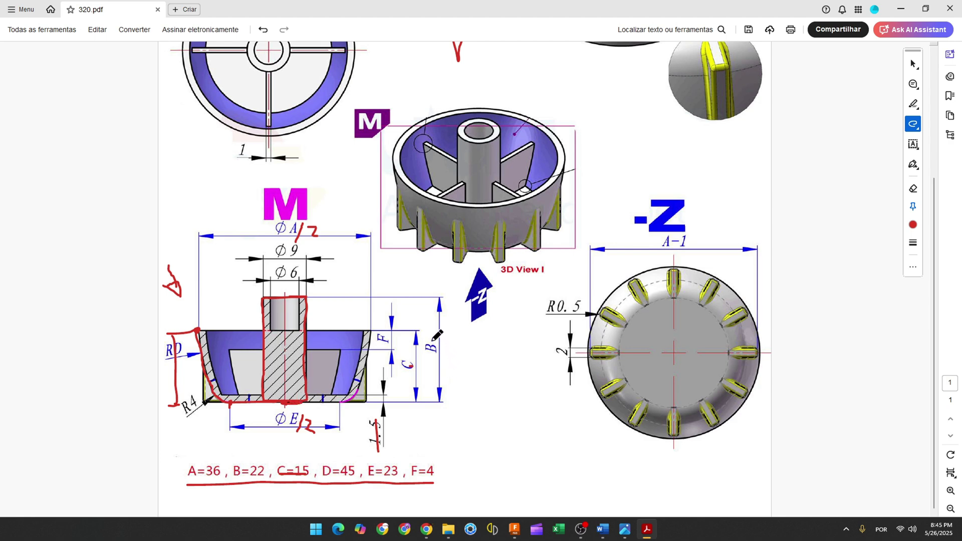
{"action": "left_click_drag", "start_coordinate": [432, 341], "coordinate": [428, 360]}
{"action": "left_click_drag", "start_coordinate": [237, 471], "coordinate": [264, 471]}
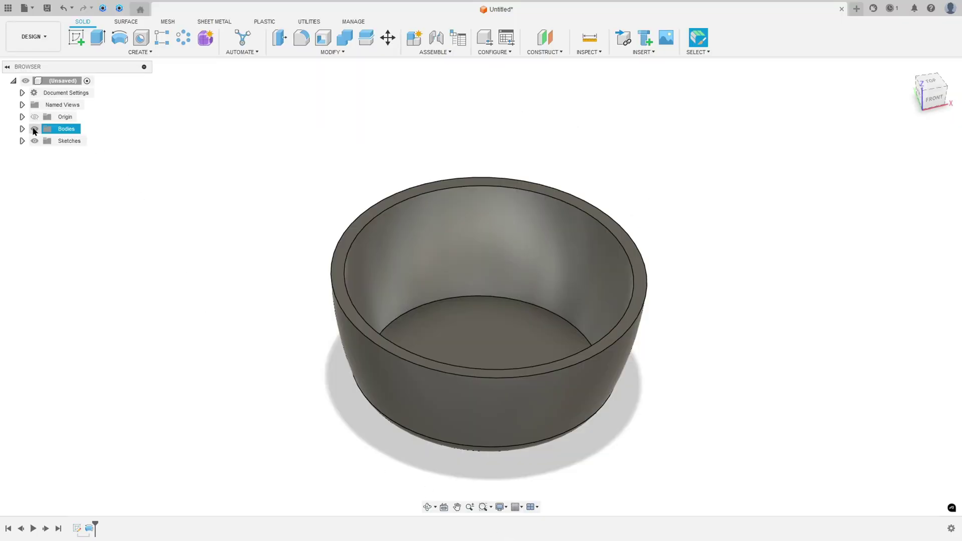
Step: Switch to Fusion, hide the cup body and sketch a 9 mm diameter circle centred on the origin on the horizontal plane
{"action": "left_click", "coordinate": [34, 129]}
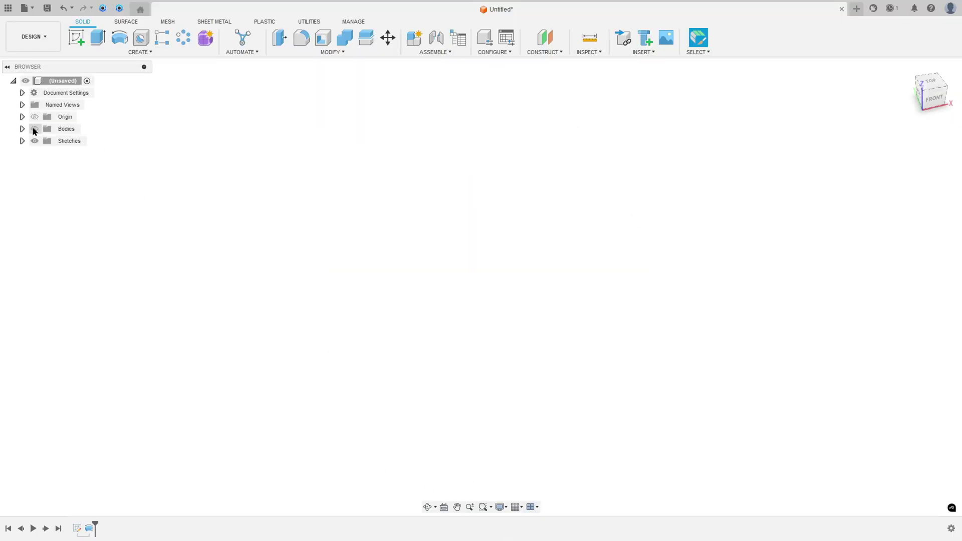
{"action": "left_click", "coordinate": [76, 37]}
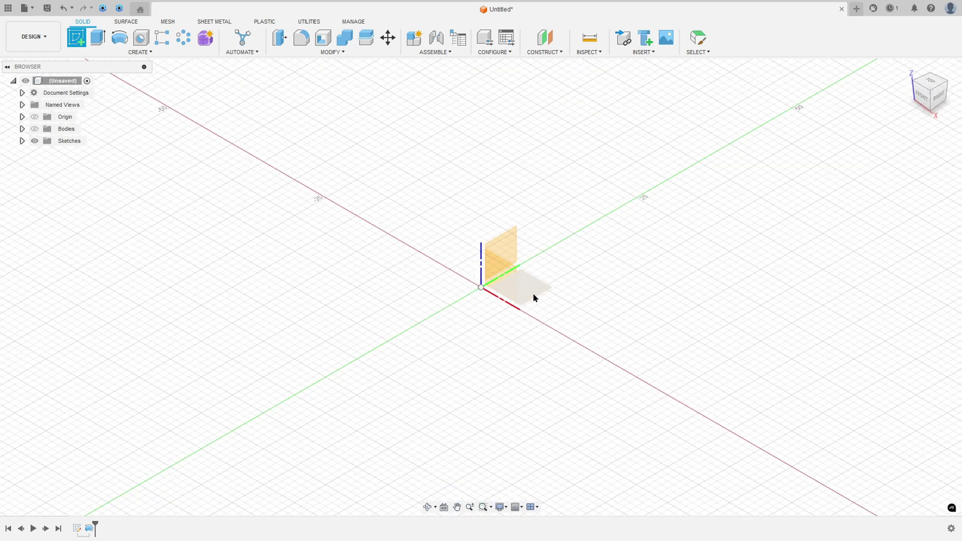
{"action": "left_click", "coordinate": [532, 286]}
{"action": "left_click", "coordinate": [120, 39]}
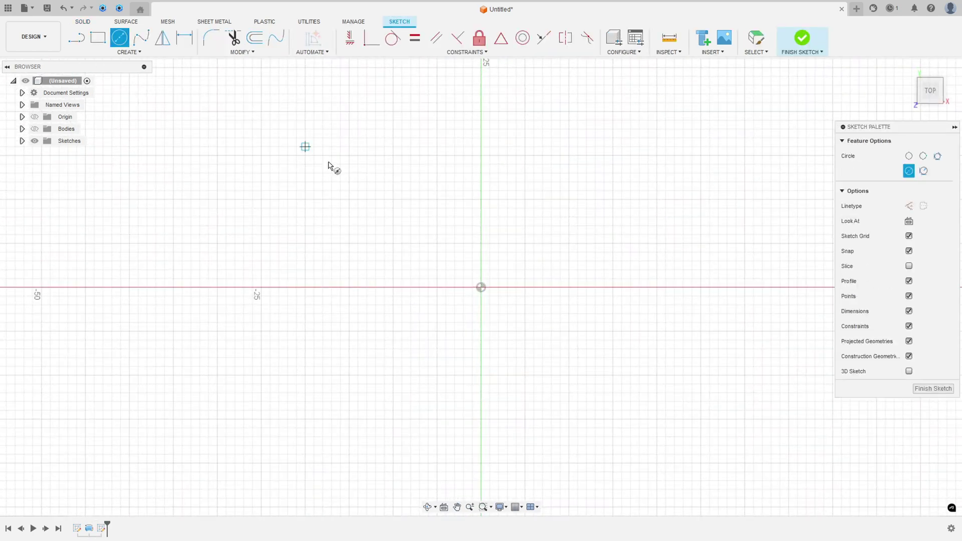
{"action": "left_click", "coordinate": [481, 288]}
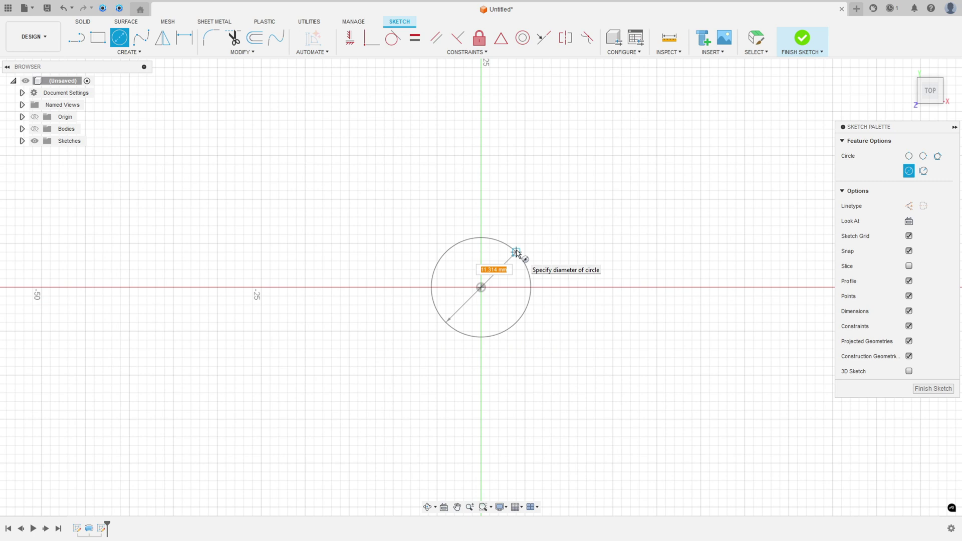
{"action": "type", "text": "9"}
{"action": "key", "text": "Return"}
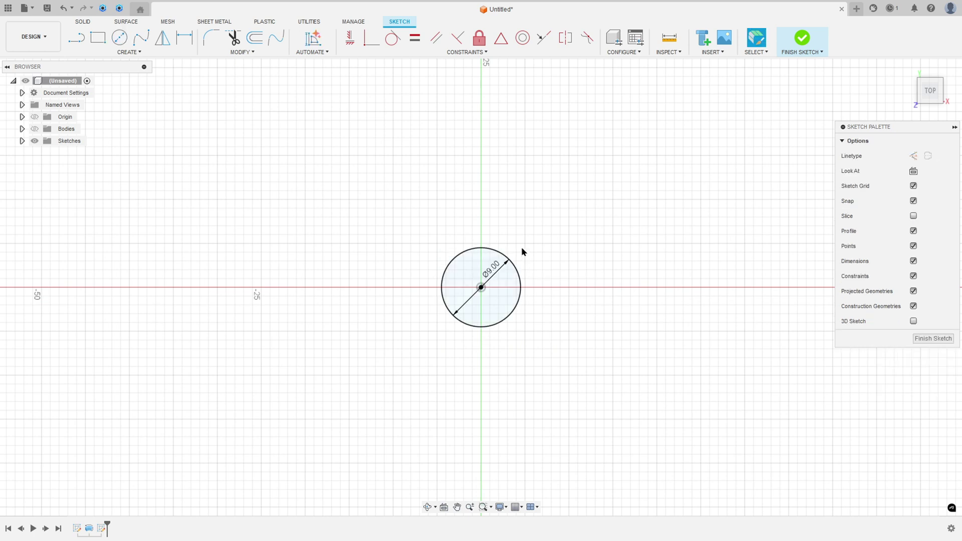
{"action": "left_click", "coordinate": [802, 41]}
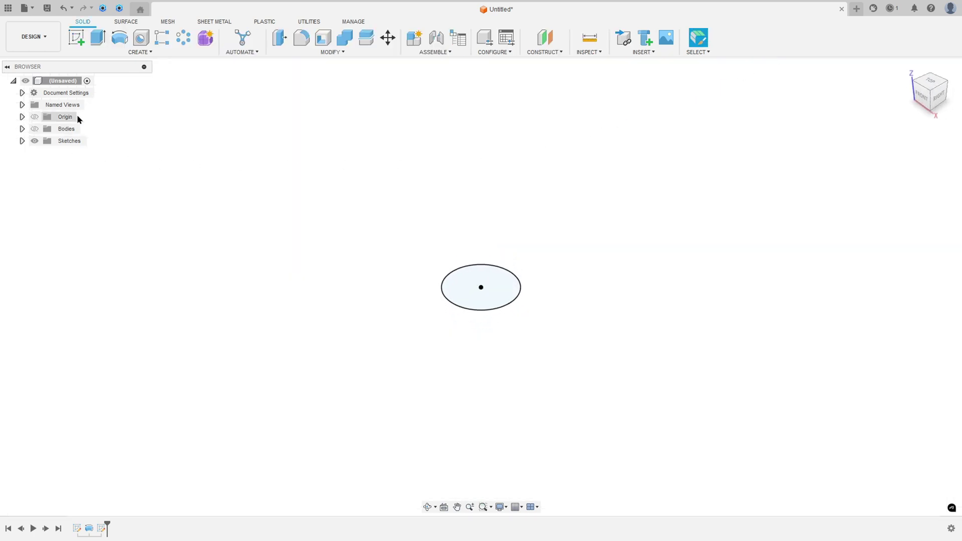
Step: Show the cup body again and extrude the 9 mm circle 22 mm upward, joined to the cup as its central post
{"action": "left_click", "coordinate": [97, 38]}
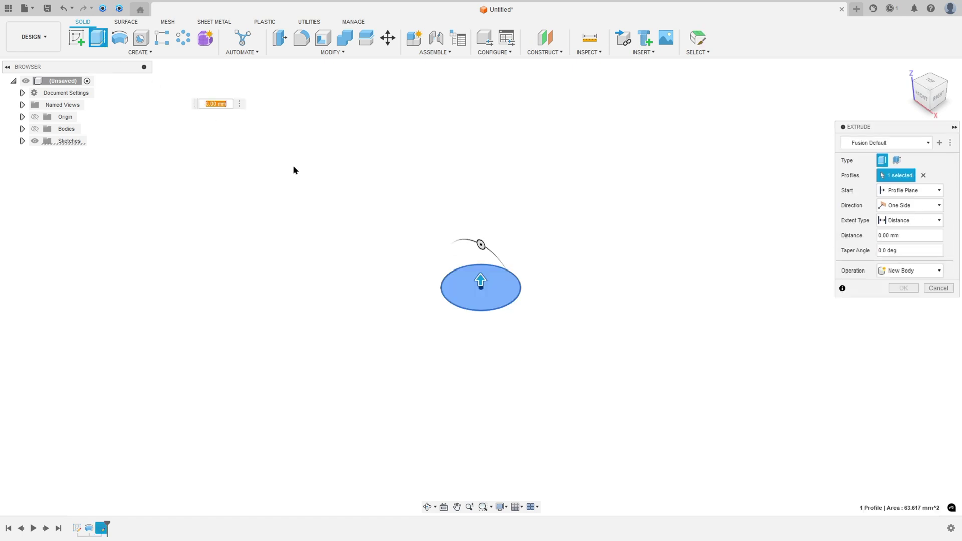
{"action": "left_click", "coordinate": [35, 129]}
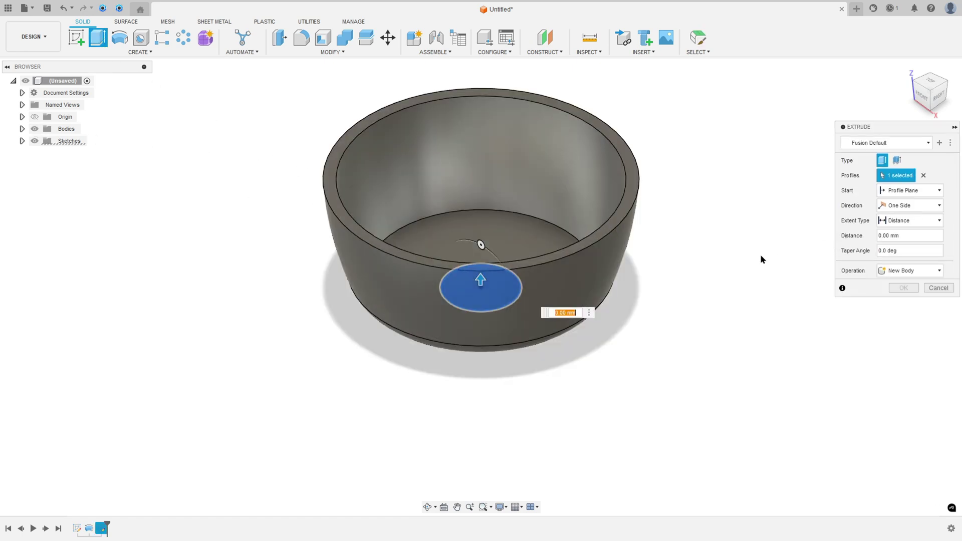
{"action": "left_click_drag", "start_coordinate": [481, 278], "coordinate": [481, 222]}
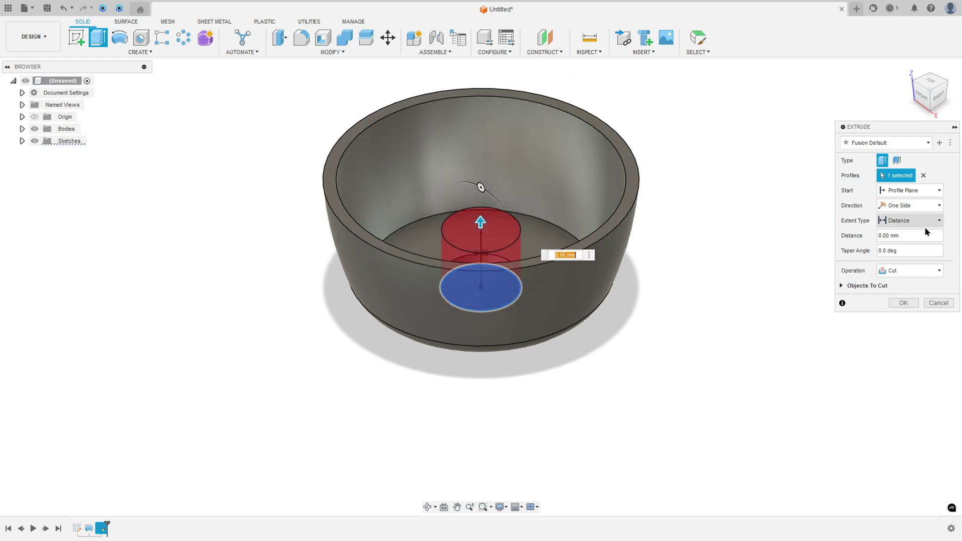
{"action": "left_click", "coordinate": [911, 236]}
{"action": "type", "text": "22"}
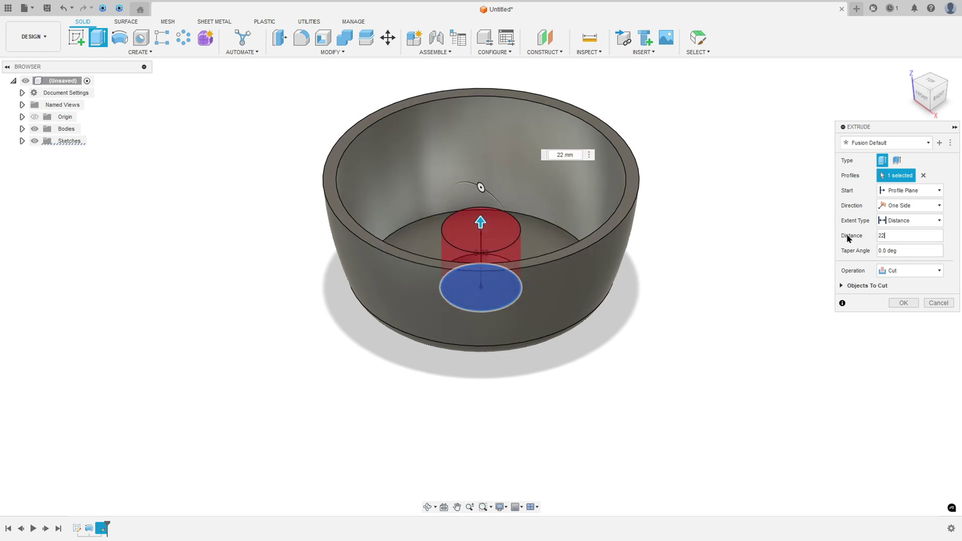
{"action": "left_click", "coordinate": [937, 271]}
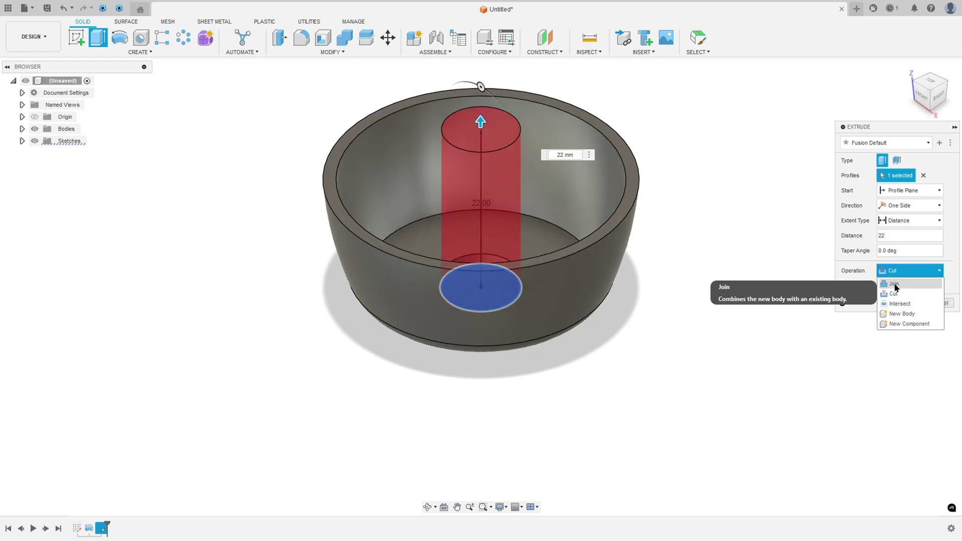
{"action": "left_click", "coordinate": [895, 284]}
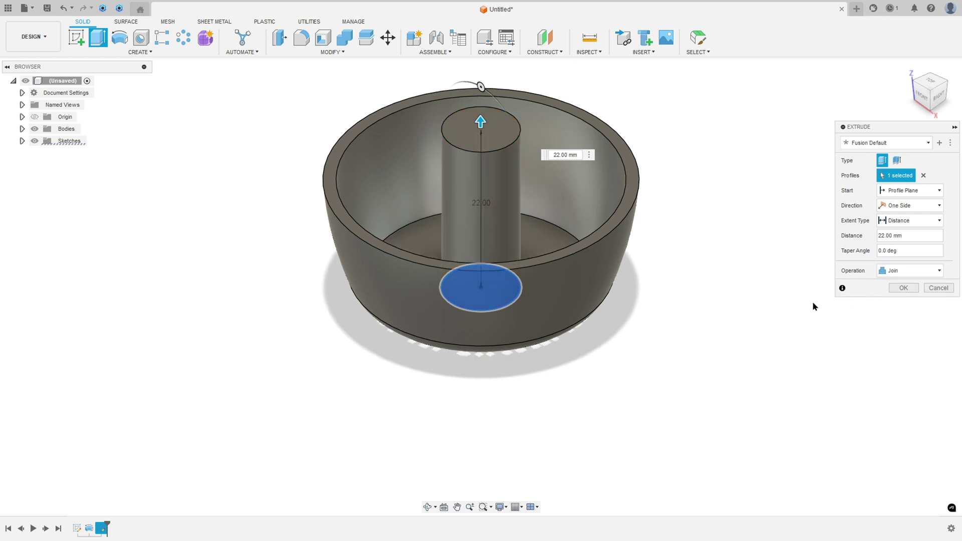
{"action": "left_click", "coordinate": [904, 289]}
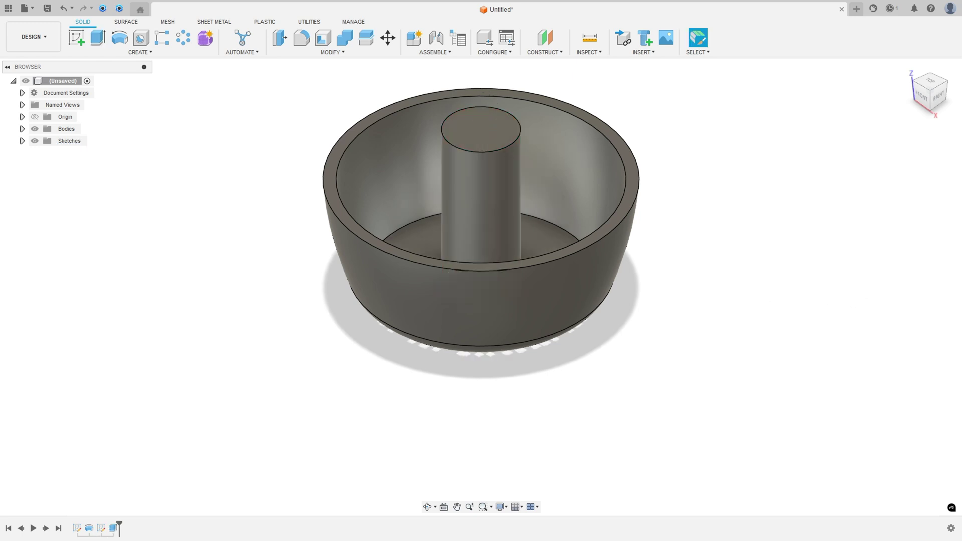
Step: Switch to the 320.pdf drawing, outline the bore in the section view's post, strike out Ø6 and mark the rim level
{"action": "key", "text": "alt+Tab"}
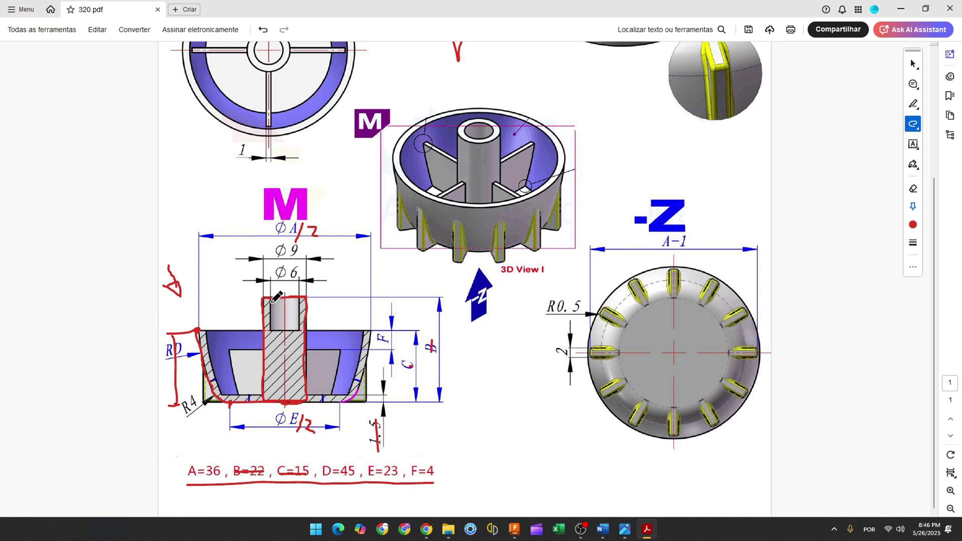
{"action": "mouse_move", "coordinate": [272, 297]}
{"action": "left_mouse_down"}
{"action": "mouse_move", "coordinate": [271, 326]}
{"action": "mouse_move", "coordinate": [285, 330]}
{"action": "mouse_move", "coordinate": [297, 328]}
{"action": "mouse_move", "coordinate": [298, 301]}
{"action": "left_mouse_up"}
{"action": "left_click_drag", "start_coordinate": [278, 274], "coordinate": [295, 273]}
{"action": "left_click_drag", "start_coordinate": [365, 330], "coordinate": [371, 330]}
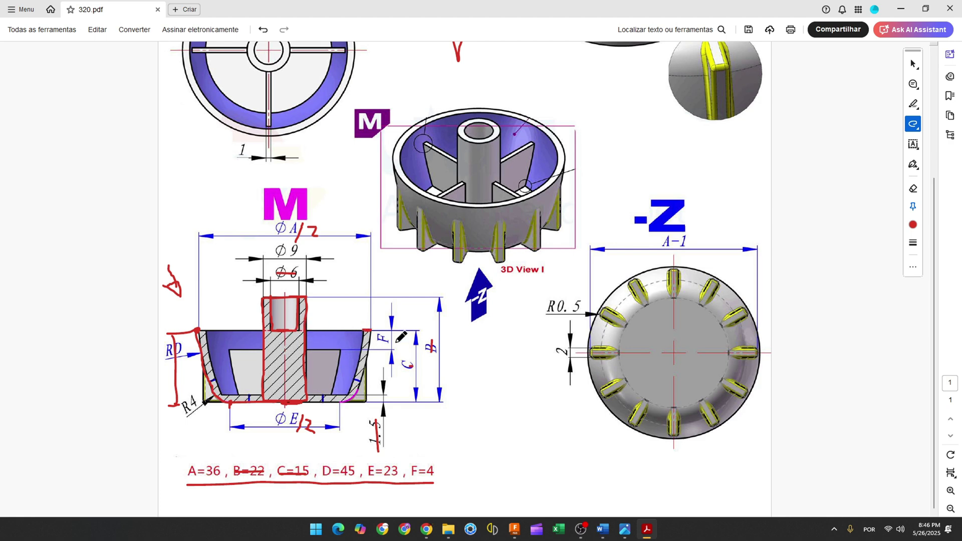
Step: Return to Fusion and sketch a 6 mm diameter circle centred on the top face of the central post
{"action": "left_click", "coordinate": [512, 528]}
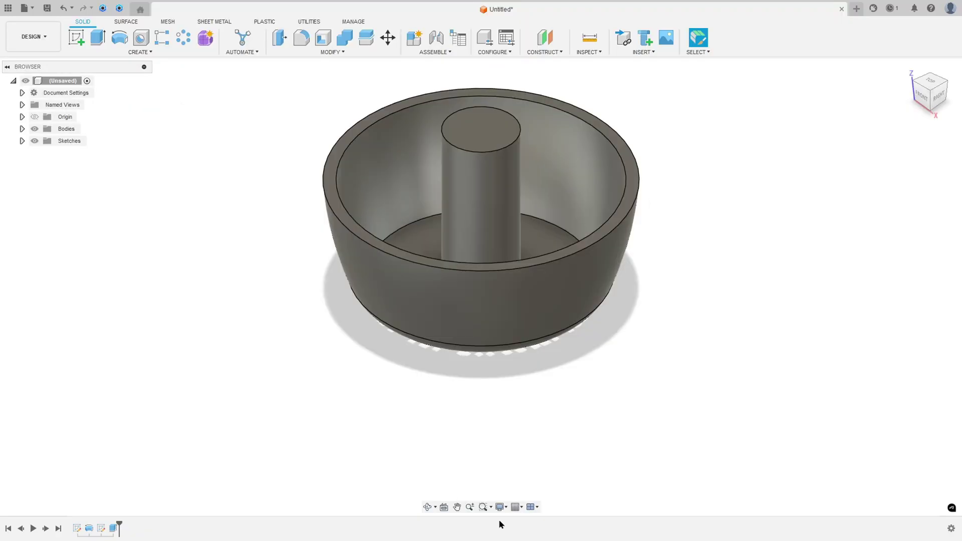
{"action": "left_click", "coordinate": [76, 37]}
{"action": "left_click", "coordinate": [486, 141]}
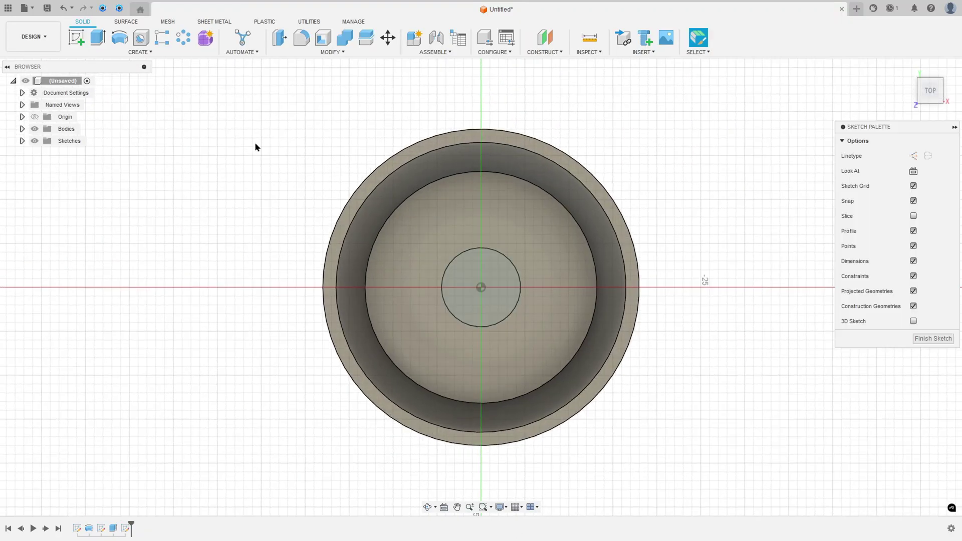
{"action": "key", "text": "c"}
{"action": "left_click", "coordinate": [482, 287]}
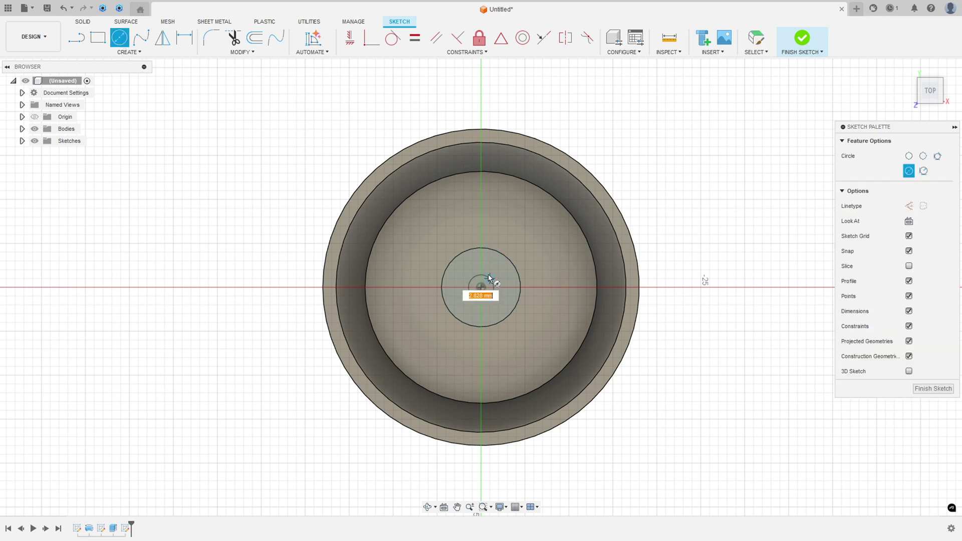
{"action": "type", "text": "6"}
{"action": "key", "text": "Return"}
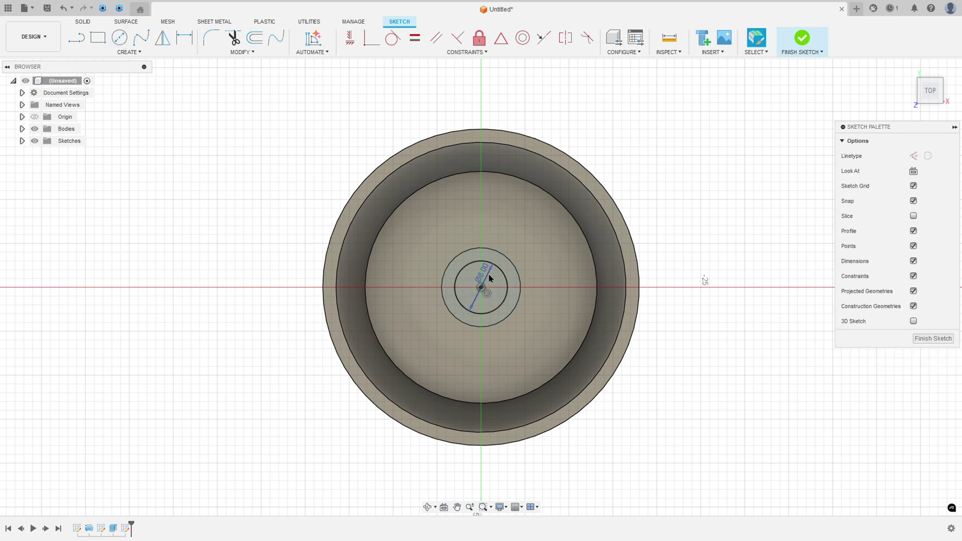
{"action": "left_click", "coordinate": [798, 43]}
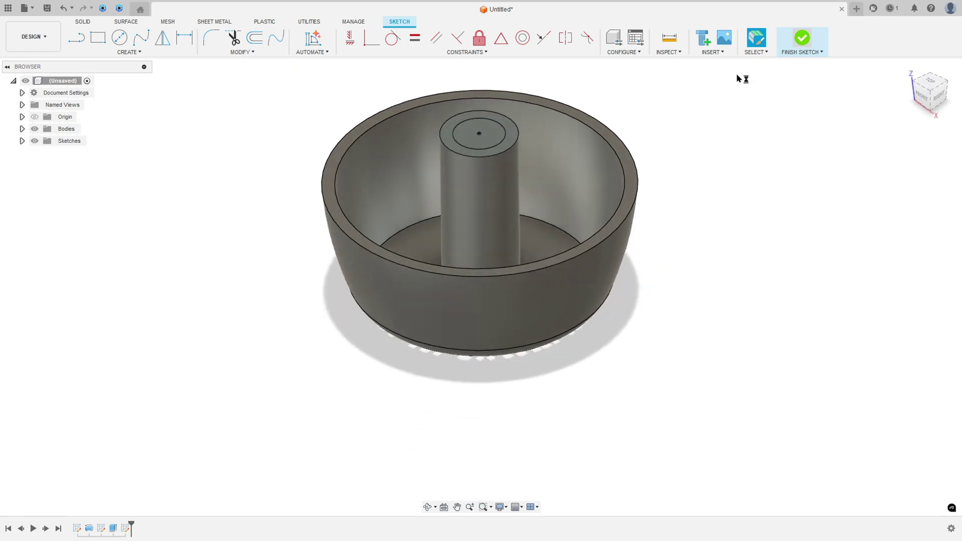
Step: Cut the 6 mm circle down into the post using a To Object extent that ends at the cup's rim face
{"action": "left_click", "coordinate": [99, 46]}
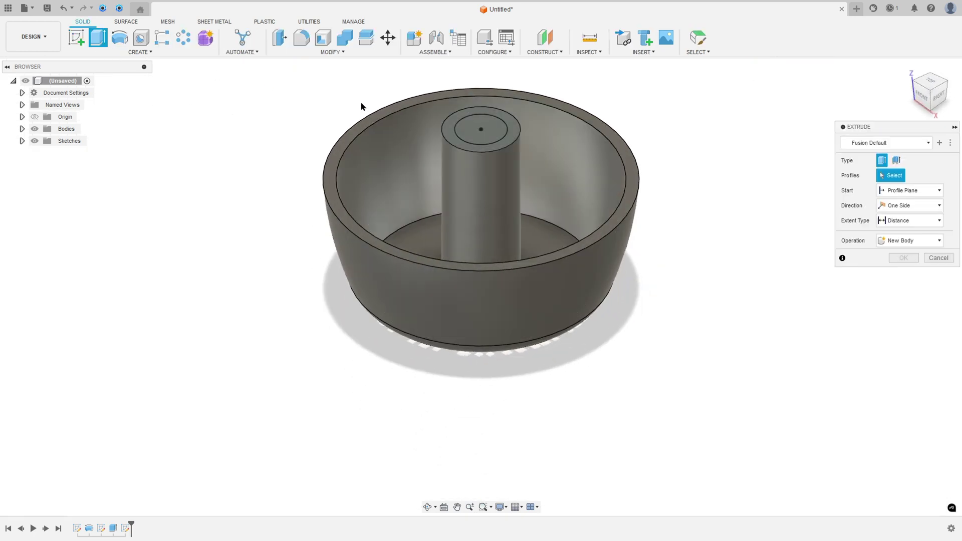
{"action": "left_click", "coordinate": [480, 125]}
{"action": "left_click_drag", "start_coordinate": [480, 125], "coordinate": [481, 173]}
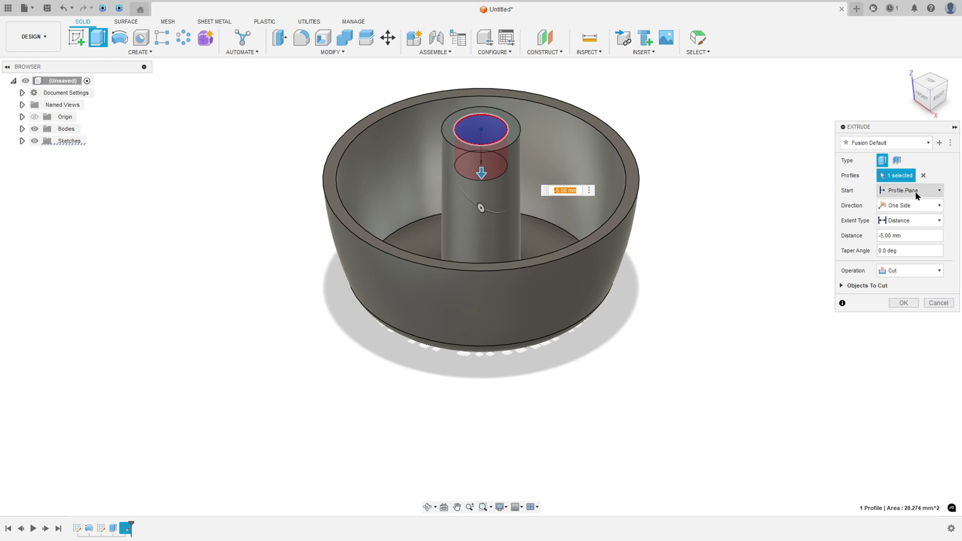
{"action": "left_click", "coordinate": [908, 222]}
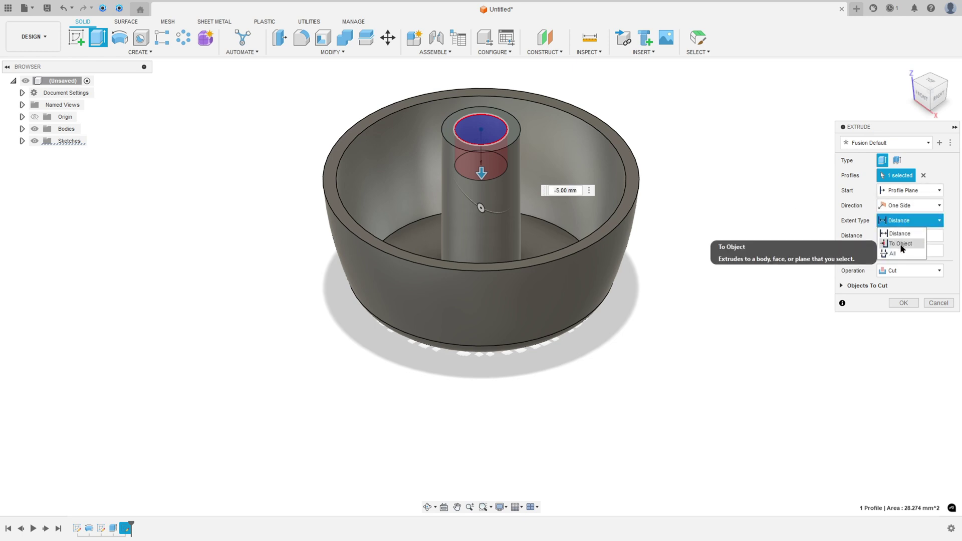
{"action": "left_click", "coordinate": [902, 245]}
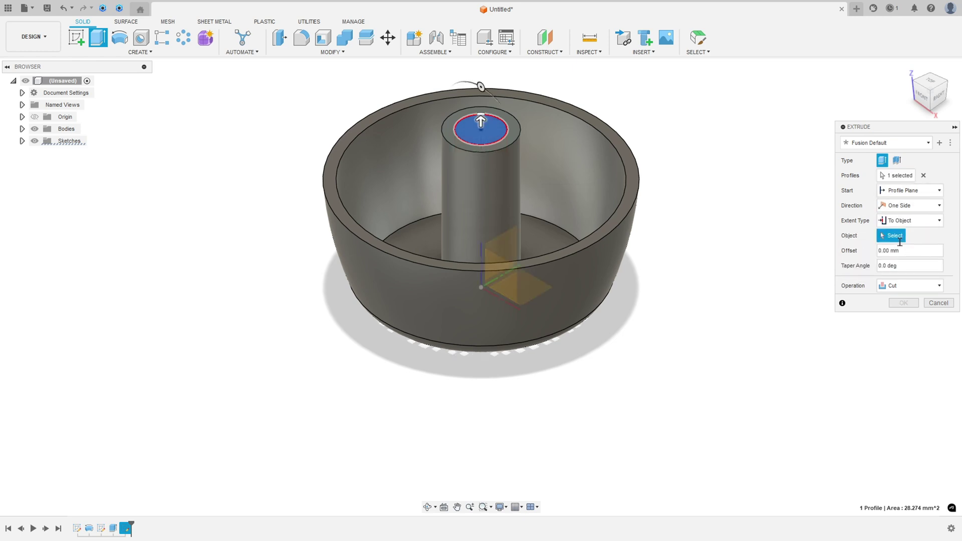
{"action": "left_click", "coordinate": [633, 186]}
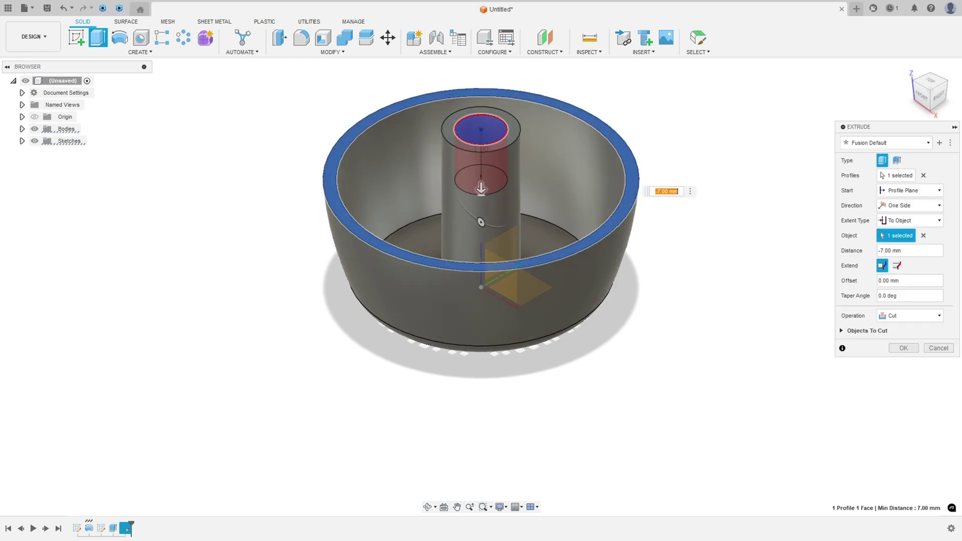
{"action": "left_click", "coordinate": [904, 349]}
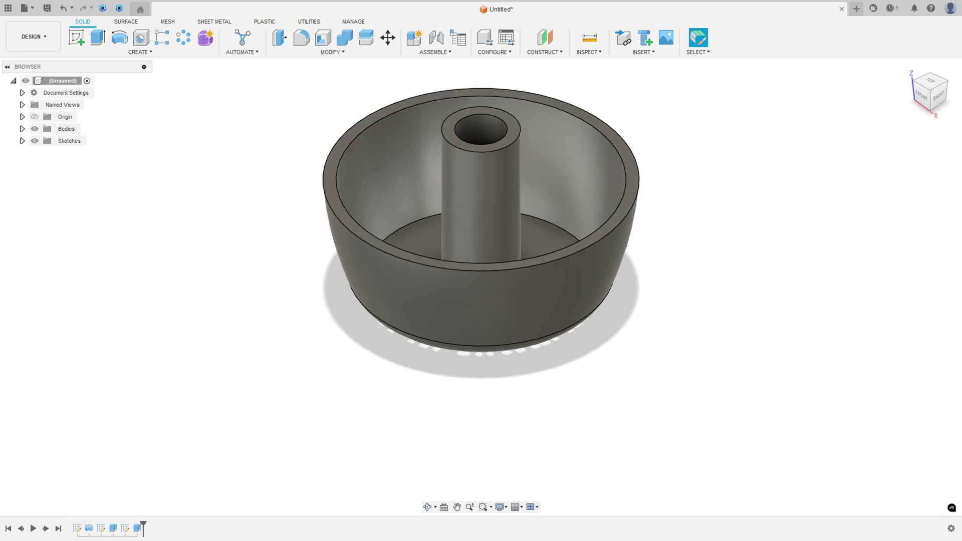
Step: In the drawing, mark the rim and post-top levels in the section view and write 7 below the dimension list
{"action": "key", "text": "alt+Tab"}
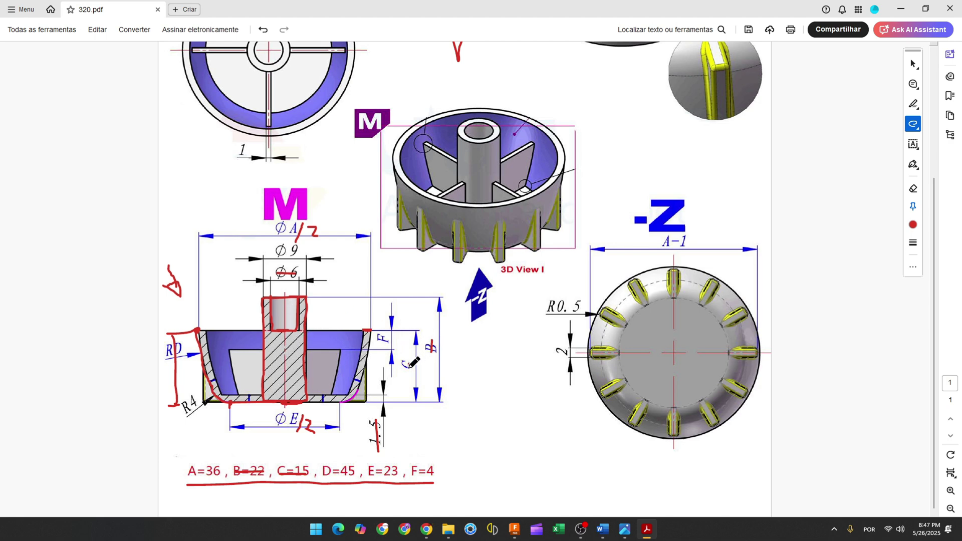
{"action": "left_click_drag", "start_coordinate": [366, 331], "coordinate": [381, 330]}
{"action": "left_click_drag", "start_coordinate": [368, 298], "coordinate": [379, 298]}
{"action": "mouse_move", "coordinate": [275, 491]}
{"action": "left_mouse_down"}
{"action": "mouse_move", "coordinate": [275, 508]}
{"action": "mouse_move", "coordinate": [280, 498]}
{"action": "left_mouse_up"}
{"action": "left_click", "coordinate": [513, 530]}
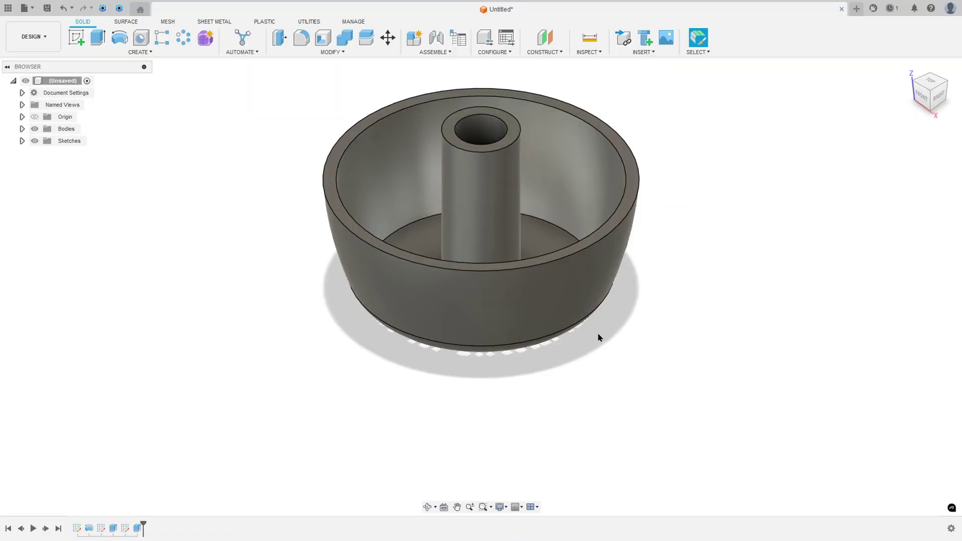
{"action": "scroll", "coordinate": [597, 332], "scroll_direction": "up", "scroll_amount": 3}
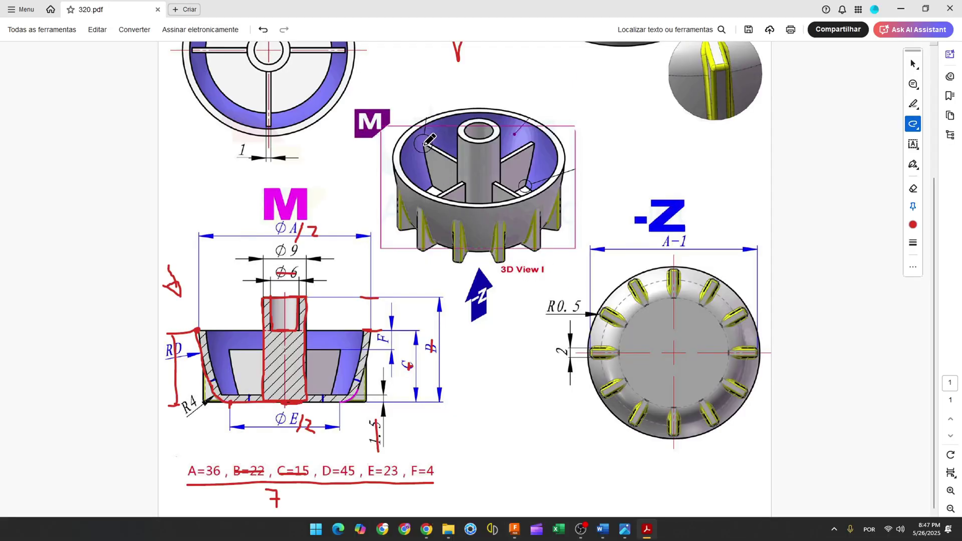
Step: Mark the four inner ribs in the drawing's 3D view and strike out the rib thickness dimension of 1
{"action": "mouse_move", "coordinate": [424, 144]}
{"action": "left_mouse_down"}
{"action": "mouse_move", "coordinate": [454, 162]}
{"action": "mouse_move", "coordinate": [438, 197]}
{"action": "left_mouse_up"}
{"action": "left_click_drag", "start_coordinate": [501, 160], "coordinate": [533, 144]}
{"action": "left_click_drag", "start_coordinate": [495, 184], "coordinate": [520, 195]}
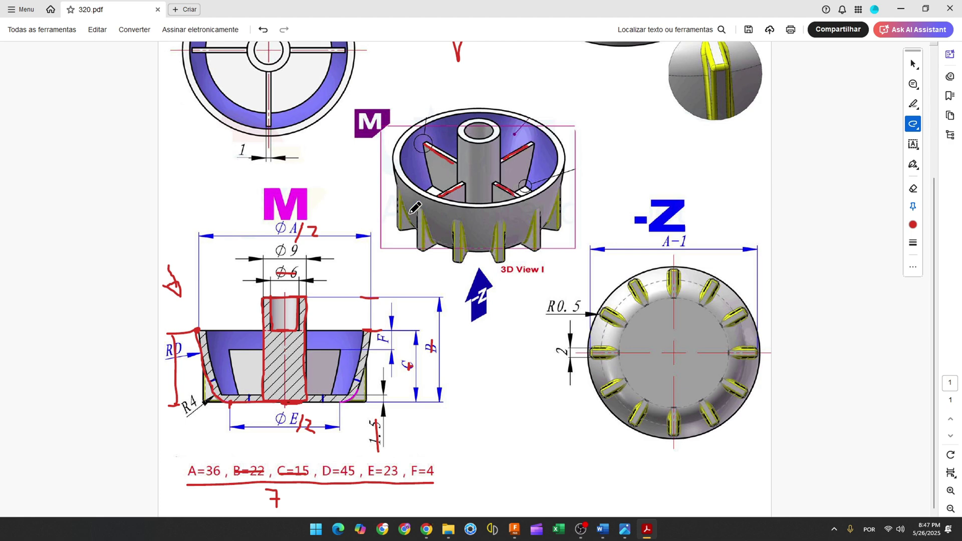
{"action": "scroll", "coordinate": [270, 200], "scroll_direction": "up", "scroll_amount": 2}
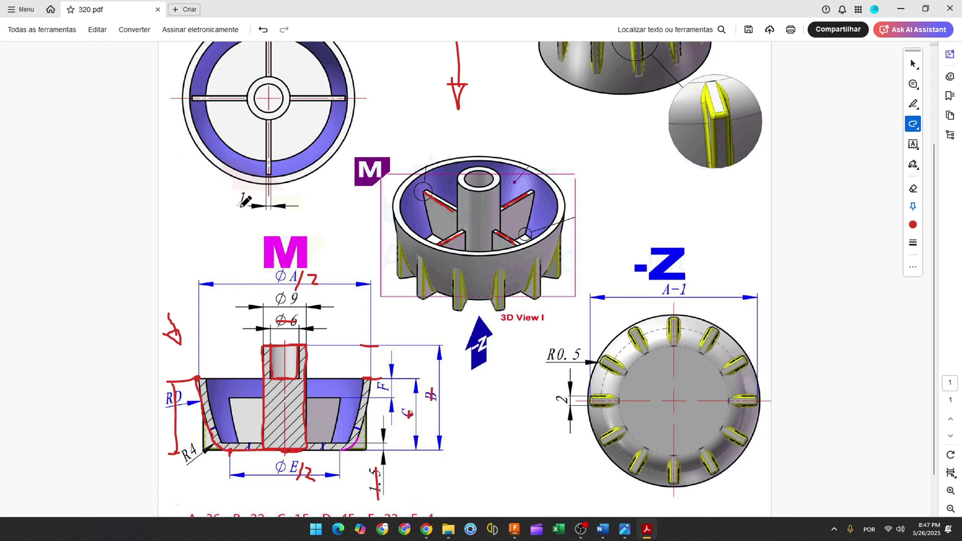
{"action": "mouse_move", "coordinate": [244, 192]}
{"action": "left_mouse_down"}
{"action": "mouse_move", "coordinate": [243, 205]}
{"action": "mouse_move", "coordinate": [299, 209]}
{"action": "left_mouse_up"}
{"action": "scroll", "coordinate": [319, 290], "scroll_direction": "down", "scroll_amount": 2}
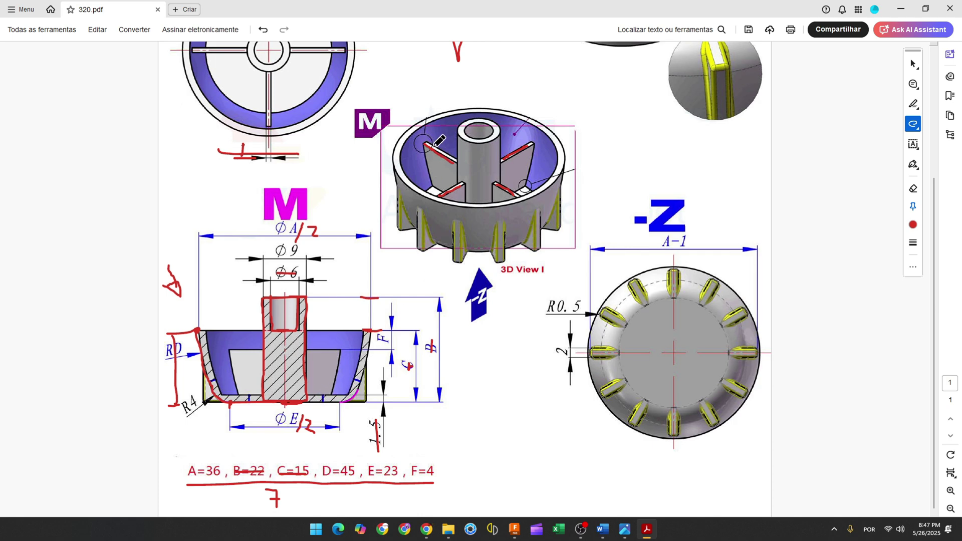
Step: Mark a rib and its offset below the rim in the drawing, strike out F and F=4, and return to Fusion
{"action": "left_click_drag", "start_coordinate": [431, 149], "coordinate": [443, 155]}
{"action": "left_click_drag", "start_coordinate": [380, 331], "coordinate": [387, 331]}
{"action": "mouse_move", "coordinate": [313, 350]}
{"action": "left_mouse_down"}
{"action": "mouse_move", "coordinate": [340, 351]}
{"action": "mouse_move", "coordinate": [335, 330]}
{"action": "left_mouse_up"}
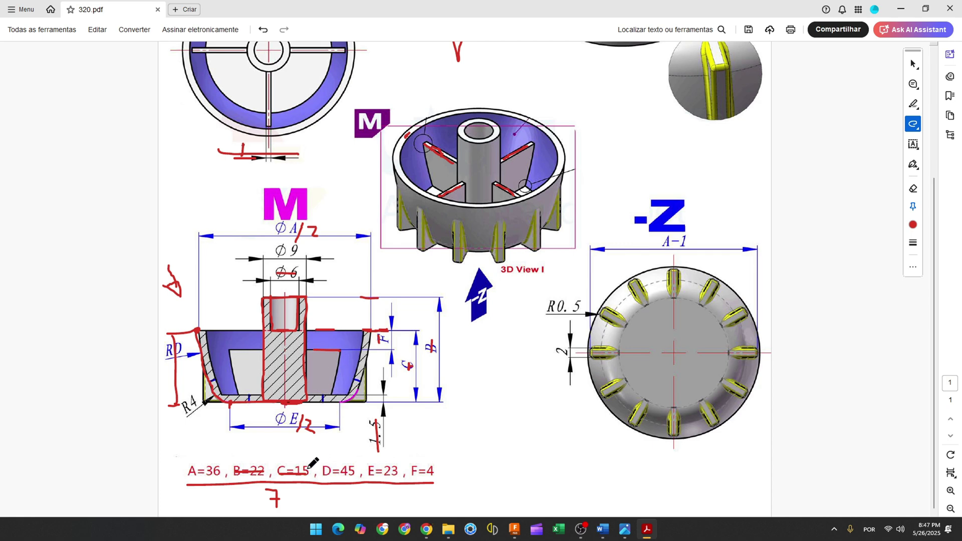
{"action": "left_click_drag", "start_coordinate": [410, 471], "coordinate": [435, 470]}
{"action": "left_click", "coordinate": [517, 532]}
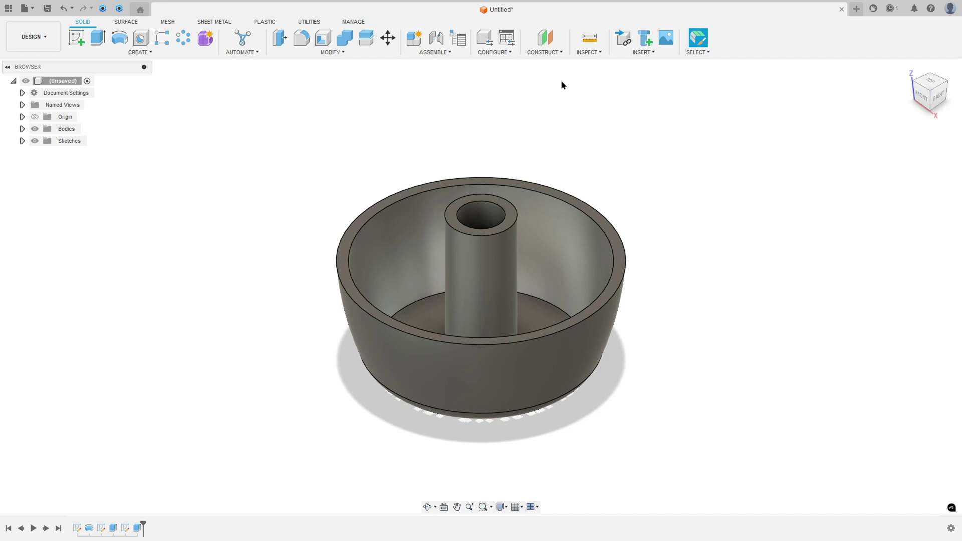
Step: Create an offset construction plane from the cup's rim face at a distance of -4 mm, below the rim
{"action": "left_click", "coordinate": [545, 51]}
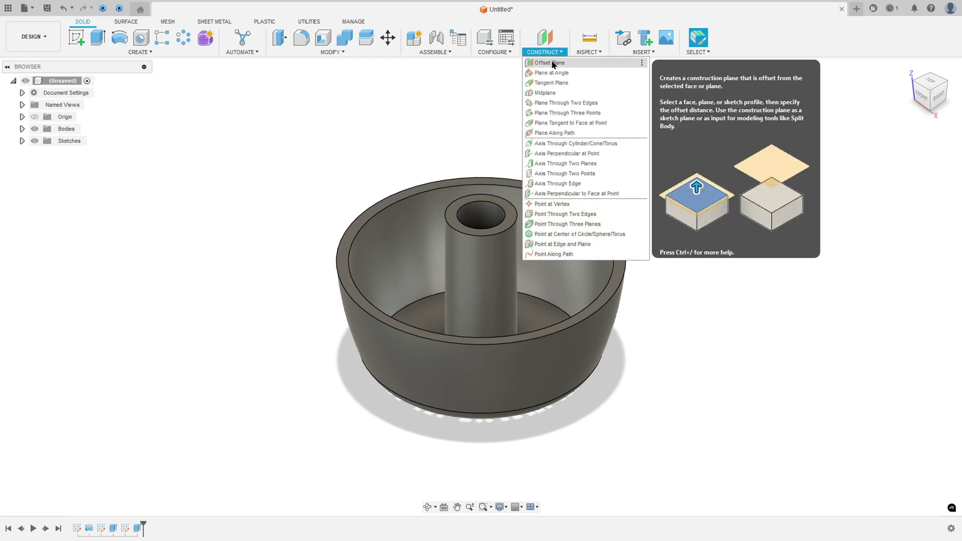
{"action": "left_click", "coordinate": [555, 63]}
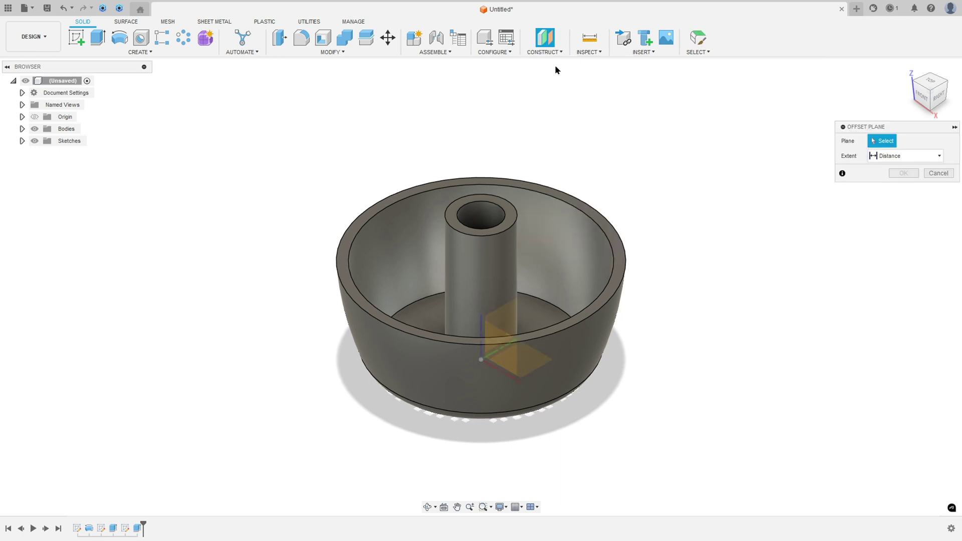
{"action": "left_click", "coordinate": [615, 242]}
{"action": "left_click_drag", "start_coordinate": [574, 304], "coordinate": [576, 334]}
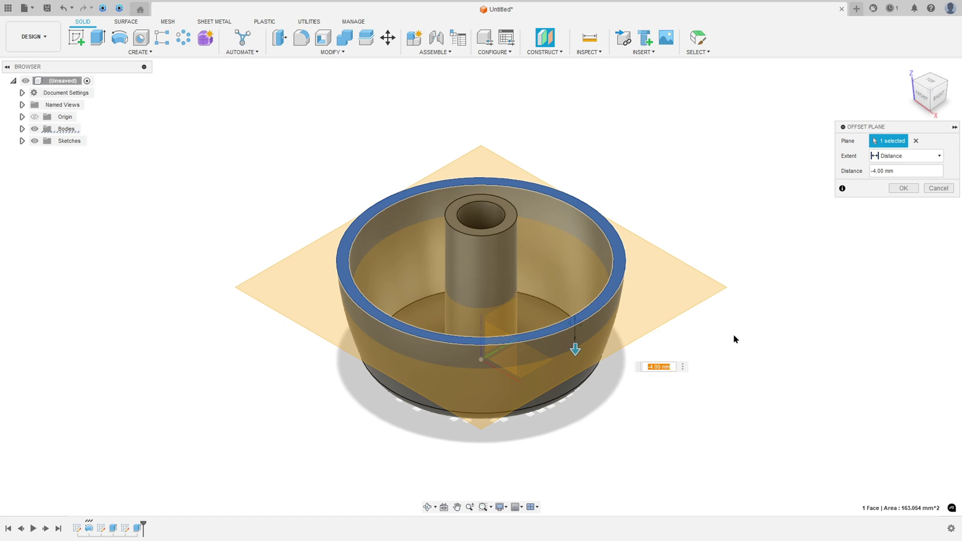
{"action": "left_click", "coordinate": [904, 189]}
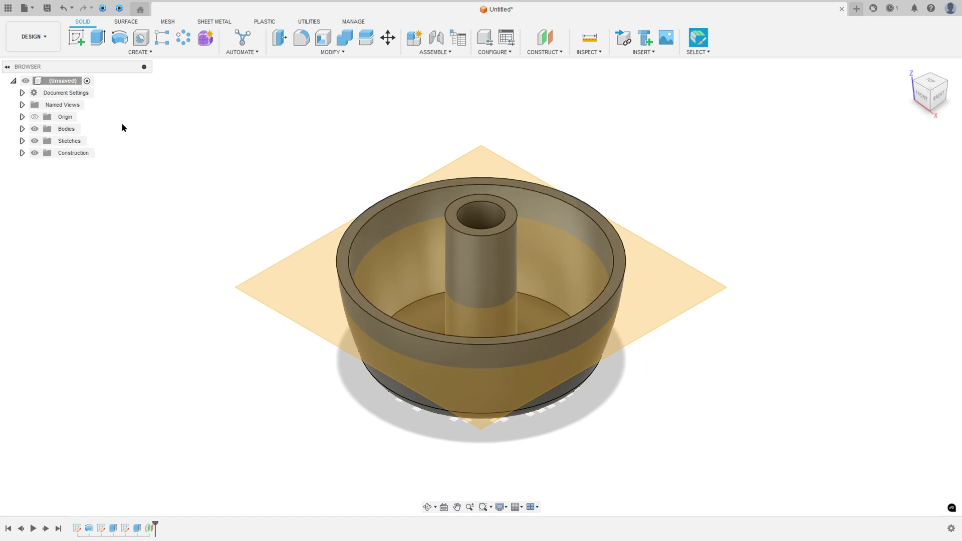
Step: Start a sketch on the offset plane and project the vertex on the central post's outer edge, with the projection link on
{"action": "left_click", "coordinate": [76, 37]}
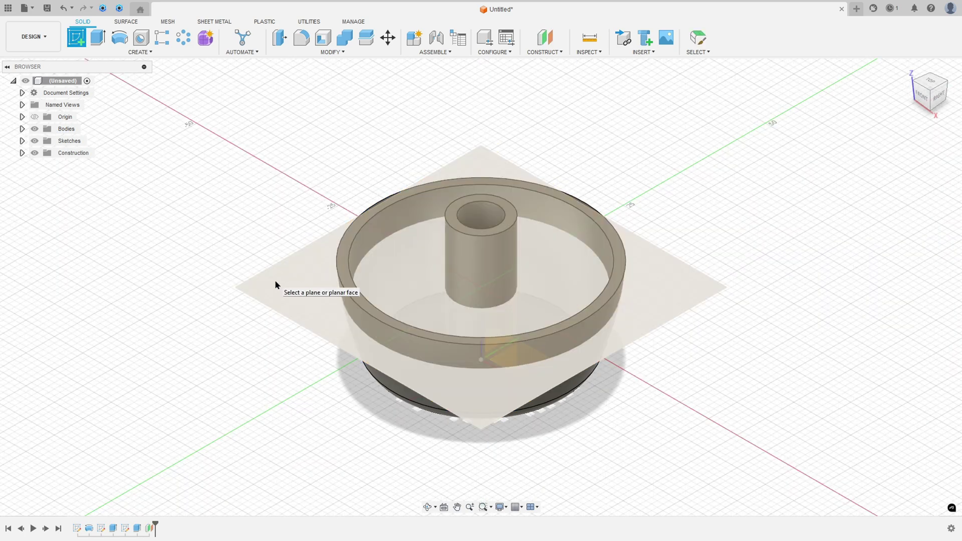
{"action": "left_click", "coordinate": [275, 282]}
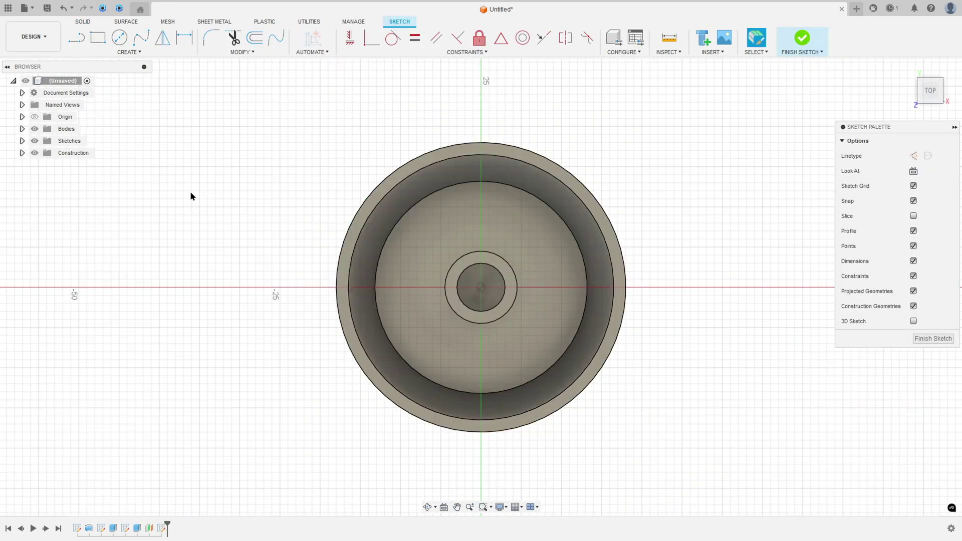
{"action": "left_click", "coordinate": [123, 52]}
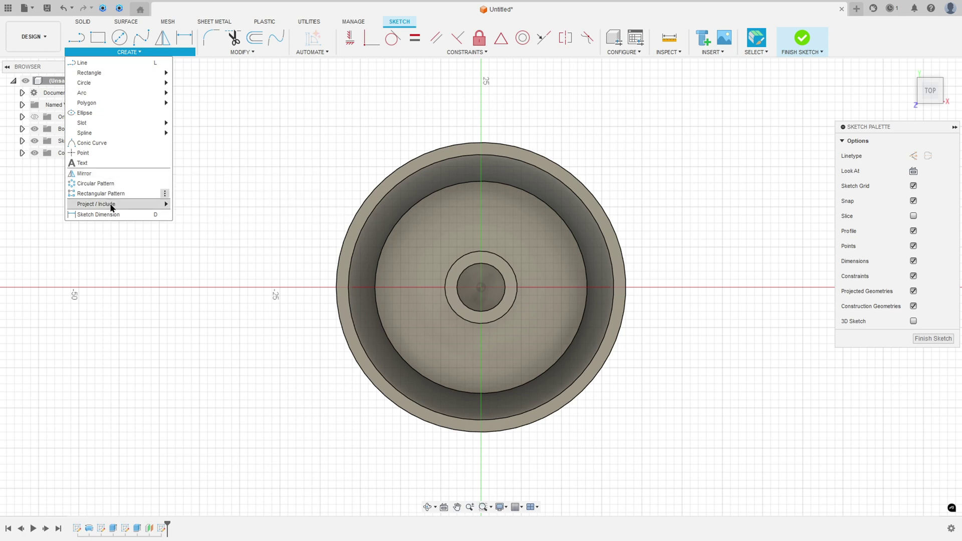
{"action": "mouse_move", "coordinate": [153, 207]}
{"action": "left_click", "coordinate": [185, 206]}
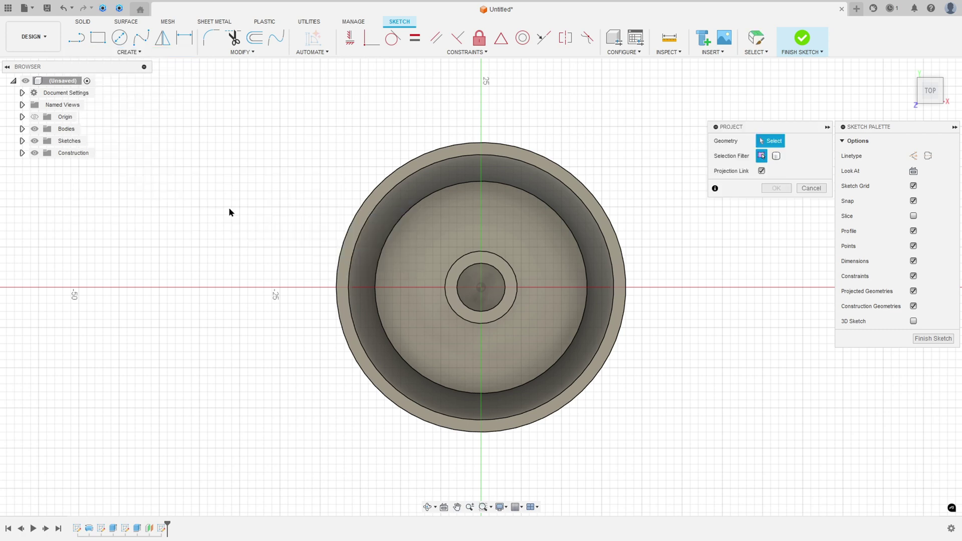
{"action": "left_click", "coordinate": [445, 288]}
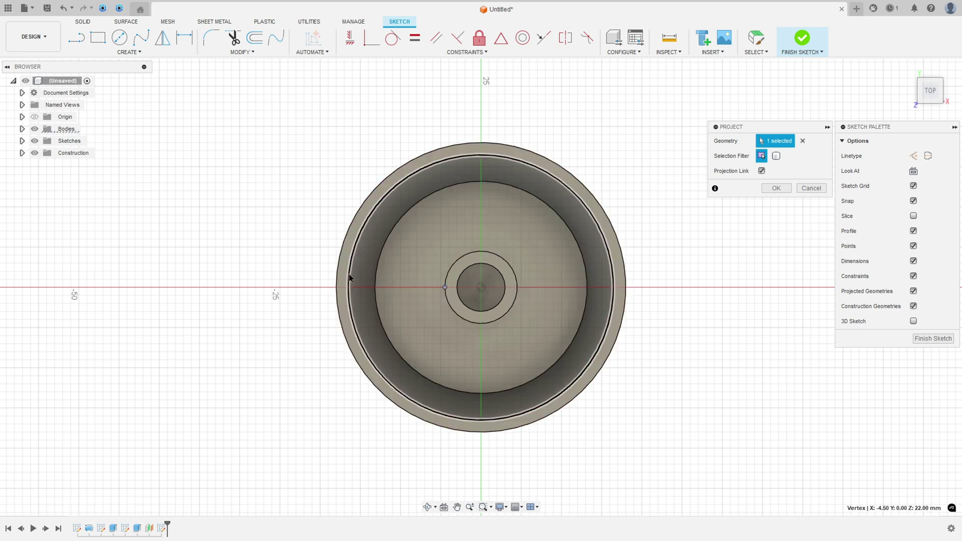
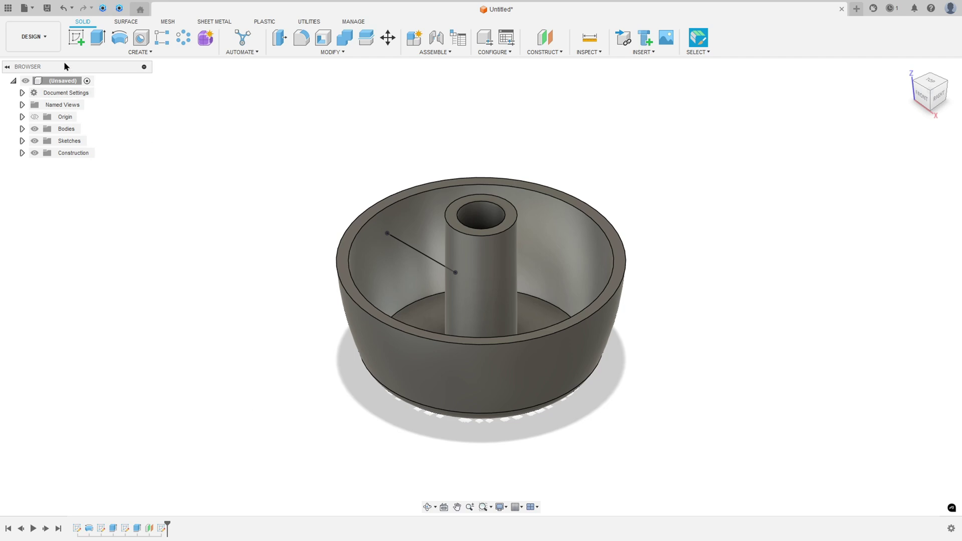
Step: Set up a thin extrusion of the rib line with chaining off, 1 mm wall centred on the line, and Join operation
{"action": "key", "text": "e"}
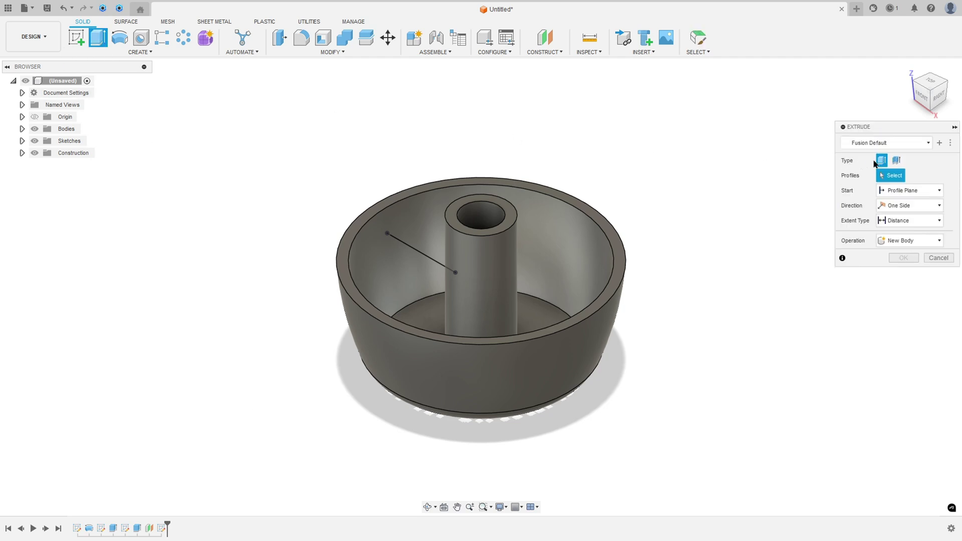
{"action": "left_click", "coordinate": [898, 161]}
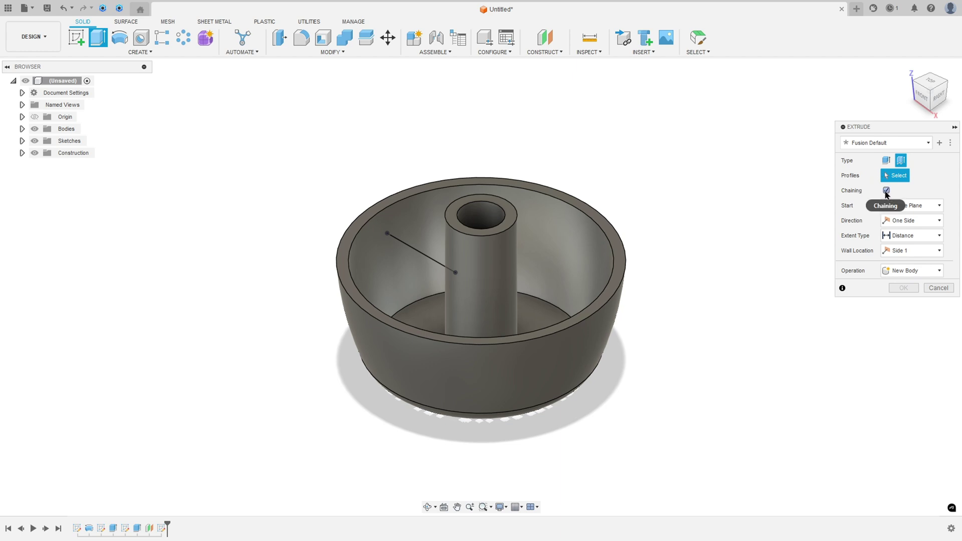
{"action": "left_click", "coordinate": [886, 192]}
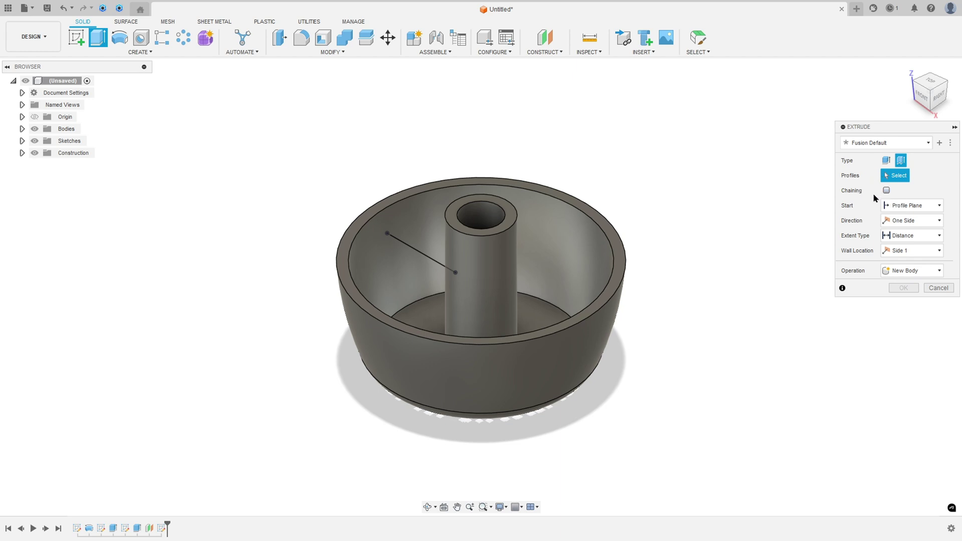
{"action": "left_click", "coordinate": [412, 248]}
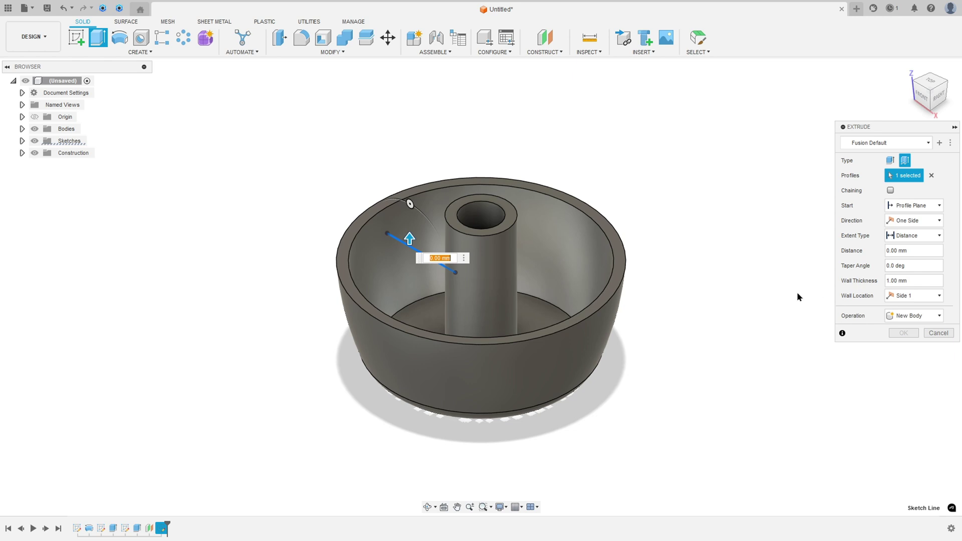
{"action": "left_click", "coordinate": [932, 317]}
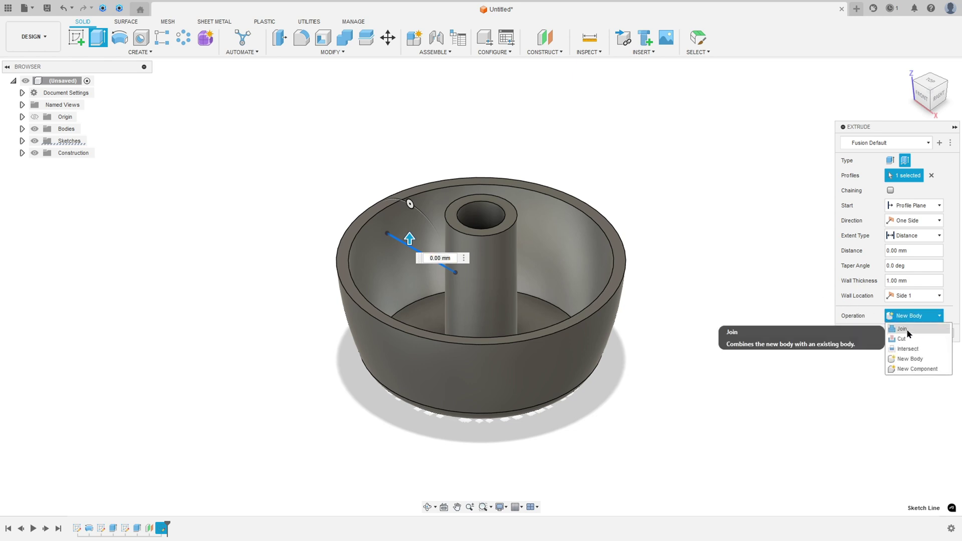
{"action": "left_click", "coordinate": [906, 329]}
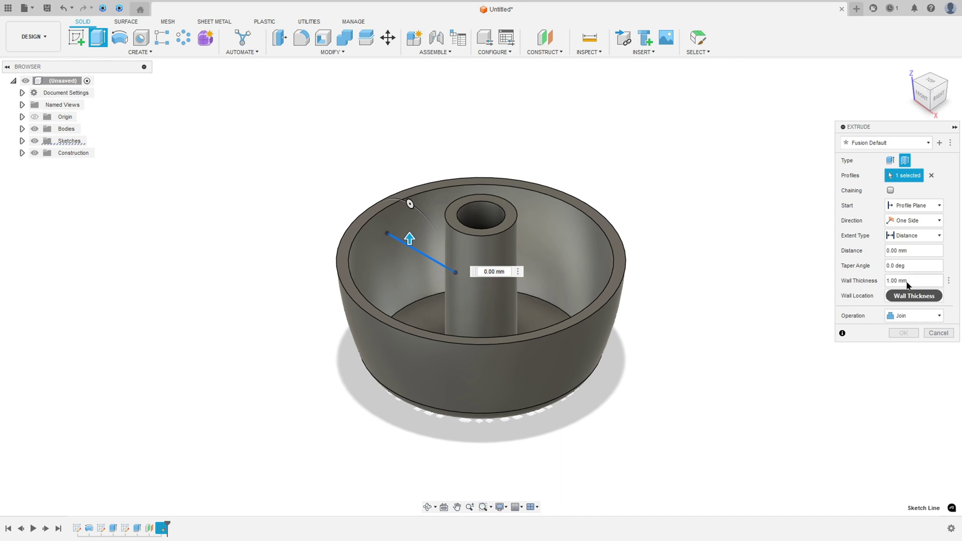
{"action": "left_click", "coordinate": [893, 296]}
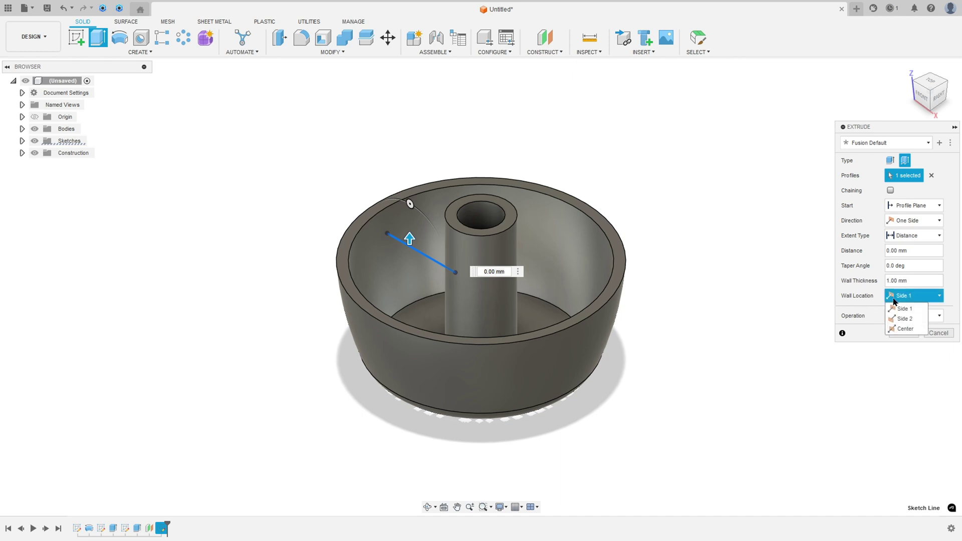
{"action": "left_click", "coordinate": [900, 330]}
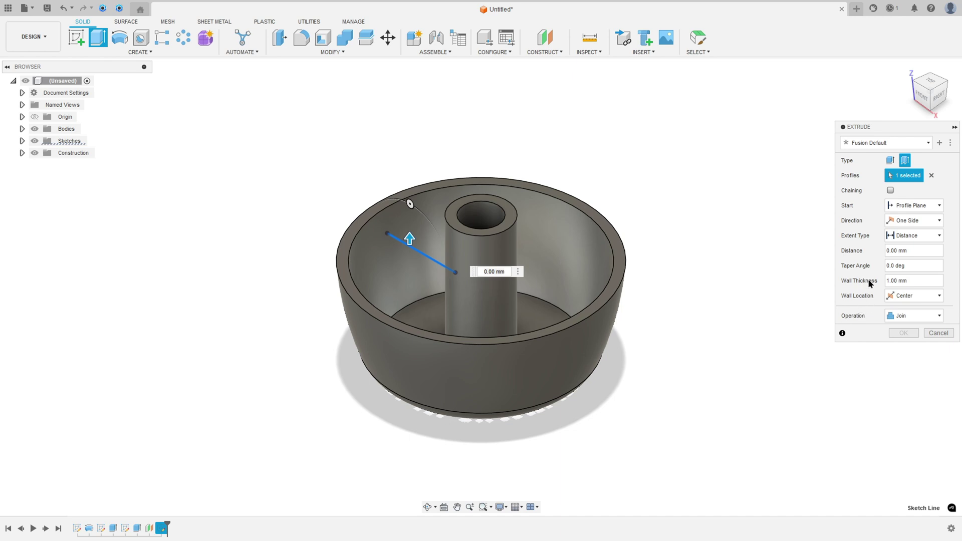
Step: Try to extend the rib extrusion down to the cup's bottom face
{"action": "left_click", "coordinate": [905, 242]}
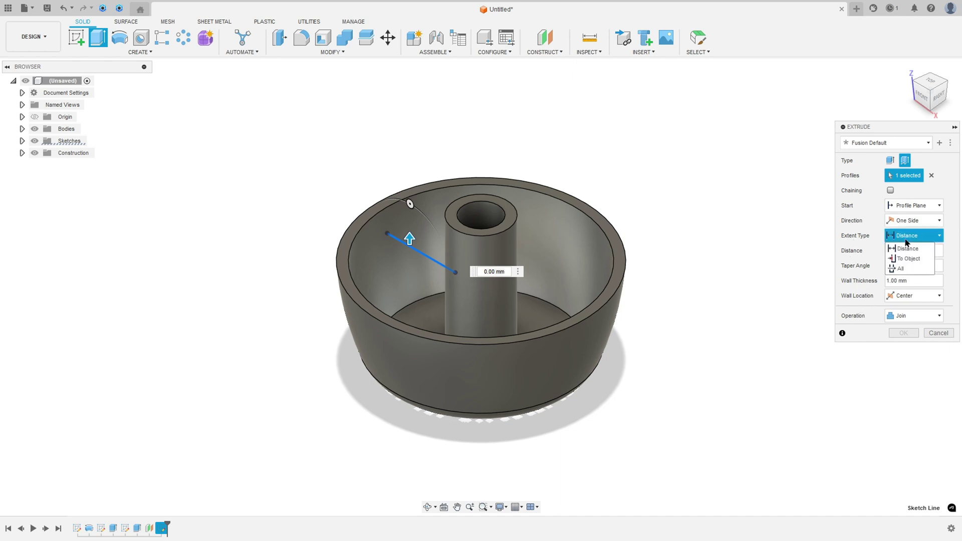
{"action": "left_click", "coordinate": [905, 259]}
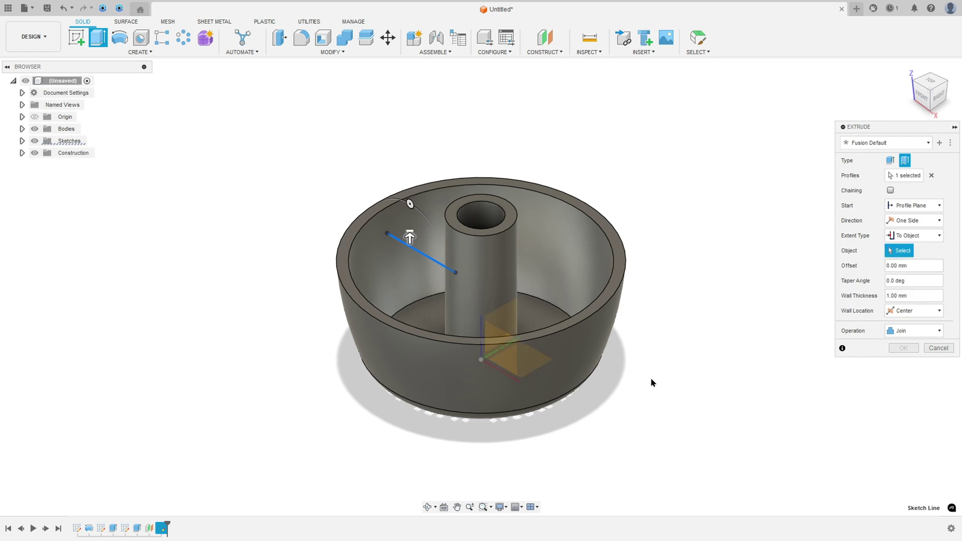
{"action": "middle_click_drag", "start_coordinate": [621, 404], "coordinate": [624, 364], "text": "shift"}
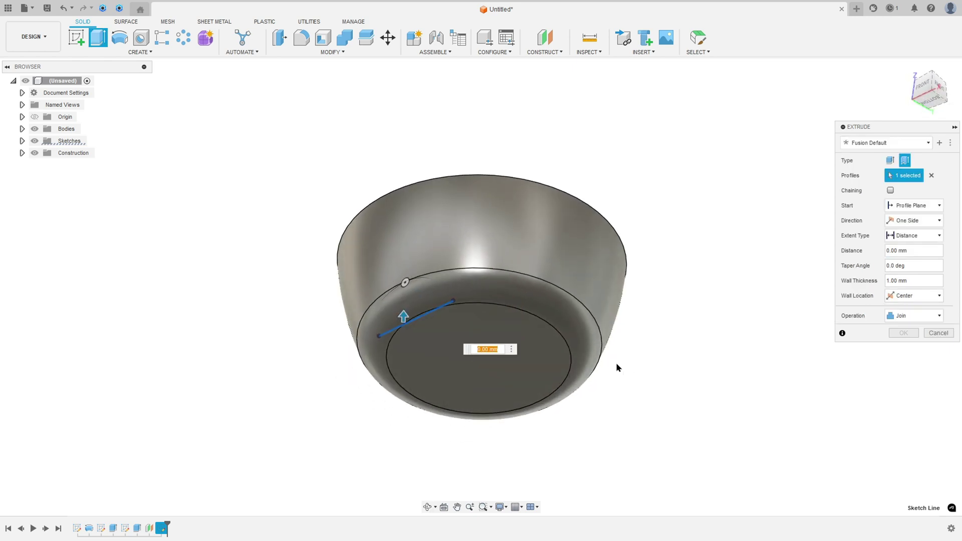
{"action": "left_click", "coordinate": [439, 344]}
{"action": "middle_click_drag", "start_coordinate": [274, 249], "coordinate": [378, 337], "text": "shift"}
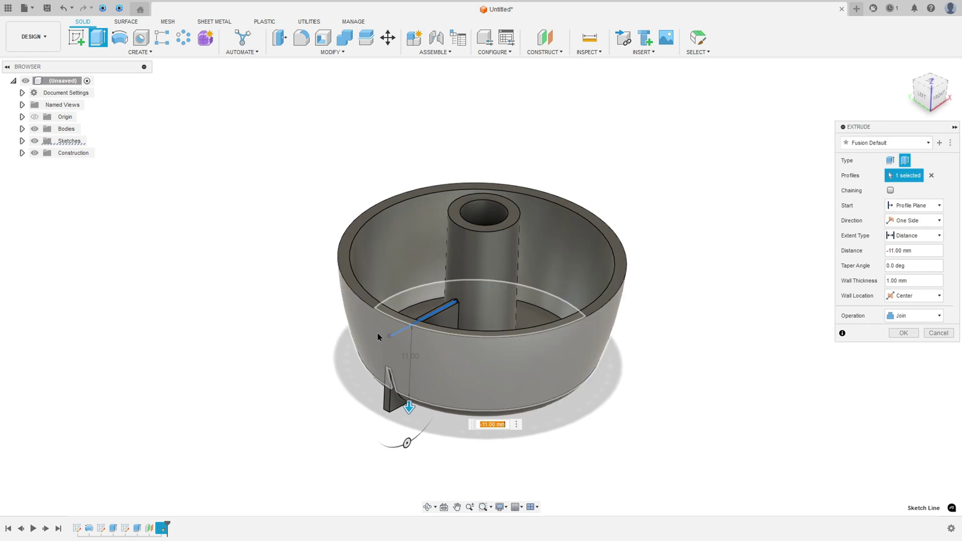
{"action": "scroll", "coordinate": [378, 337], "scroll_direction": "up", "scroll_amount": 2}
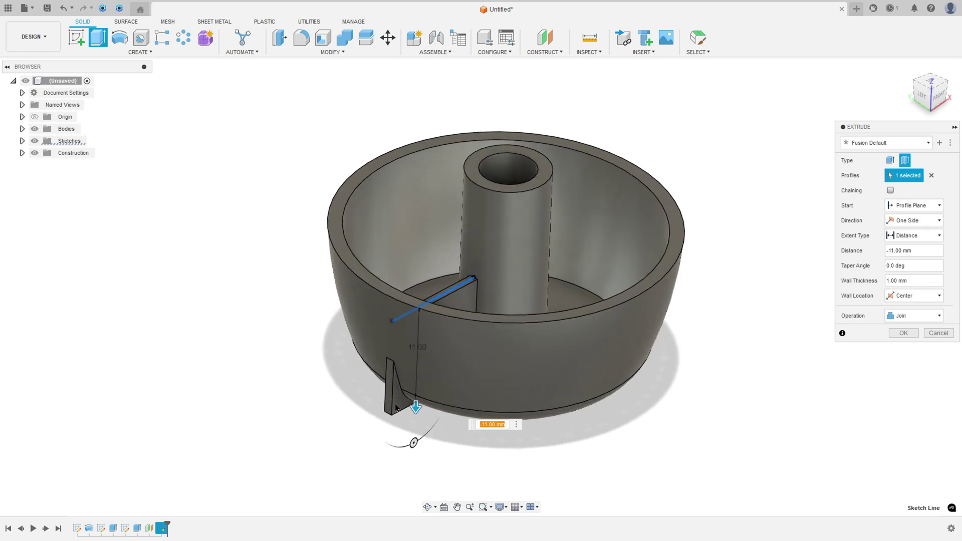
{"action": "left_click", "coordinate": [913, 240]}
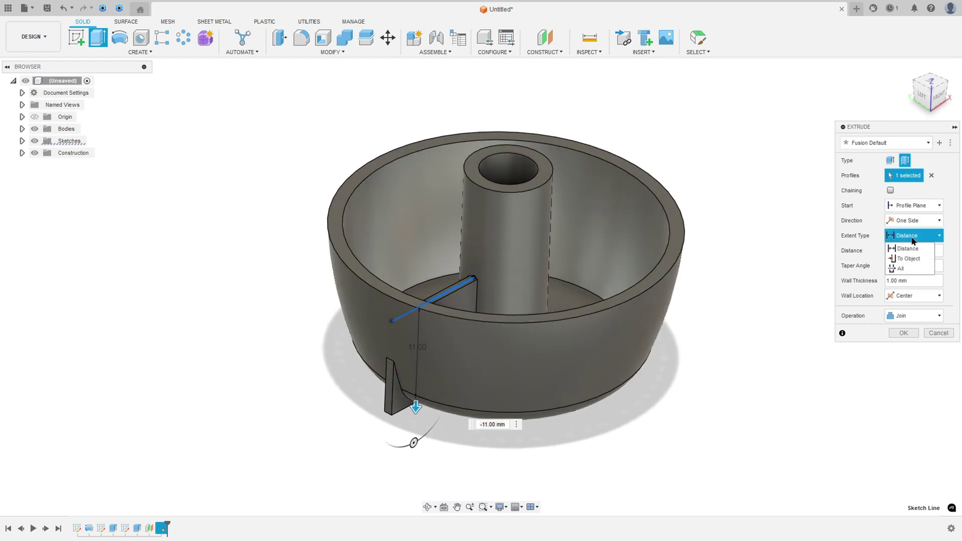
{"action": "left_click", "coordinate": [911, 259]}
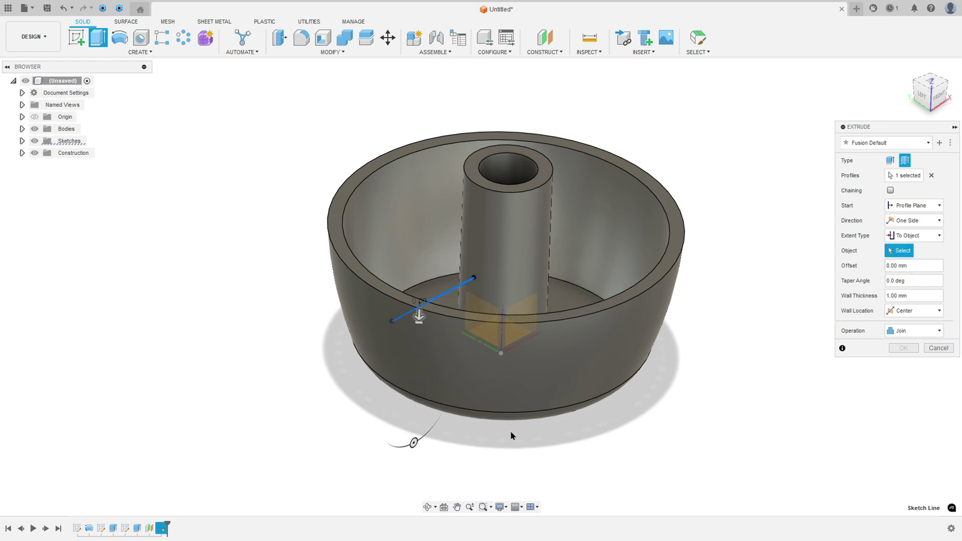
{"action": "middle_click_drag", "start_coordinate": [511, 431], "coordinate": [477, 356], "text": "shift"}
Step: Extrude the rib to the cup's underside face with the To Adjacent Faces option and complete the joined extrusion
{"action": "left_click", "coordinate": [913, 236]}
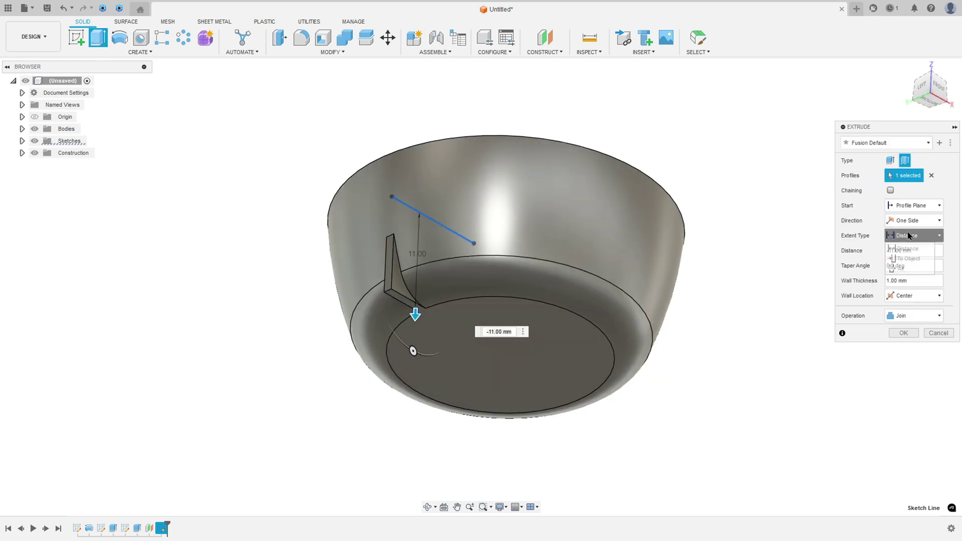
{"action": "left_click", "coordinate": [910, 259]}
{"action": "left_click", "coordinate": [422, 340]}
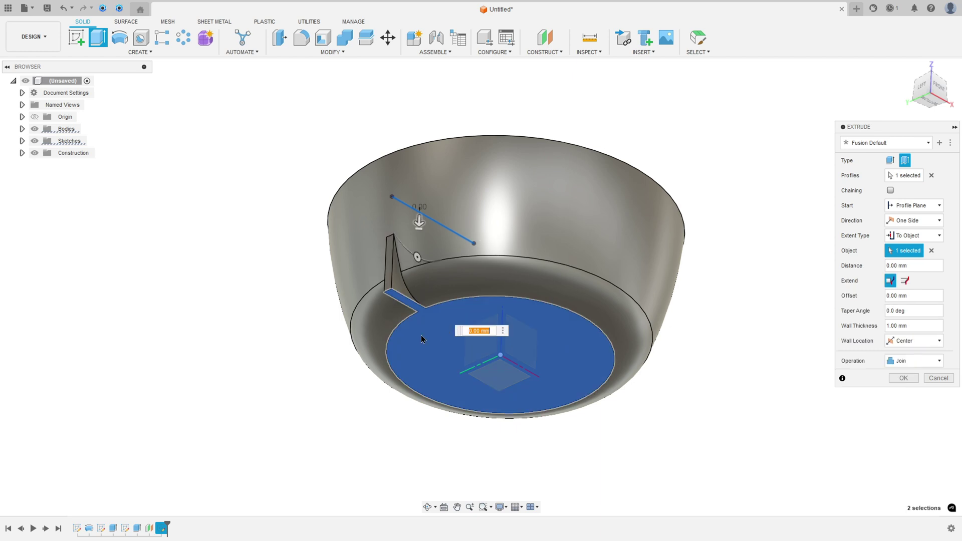
{"action": "middle_click_drag", "start_coordinate": [299, 265], "coordinate": [283, 294], "text": "shift"}
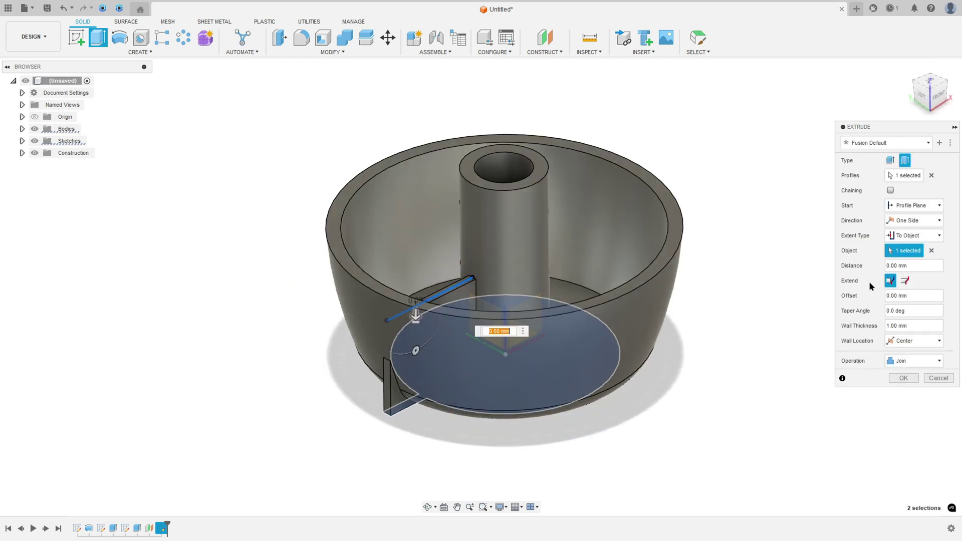
{"action": "left_click", "coordinate": [905, 281]}
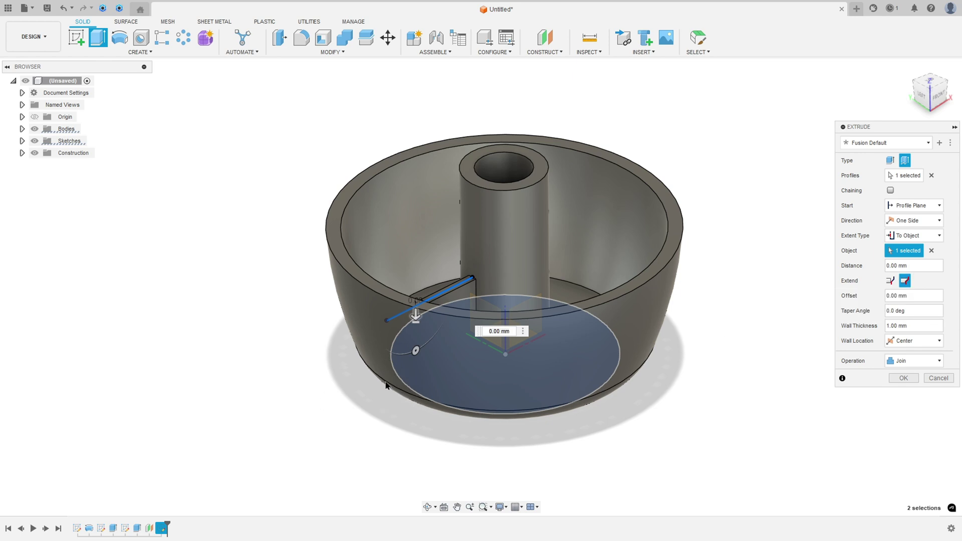
{"action": "middle_click_drag", "start_coordinate": [385, 385], "coordinate": [314, 366], "text": "shift"}
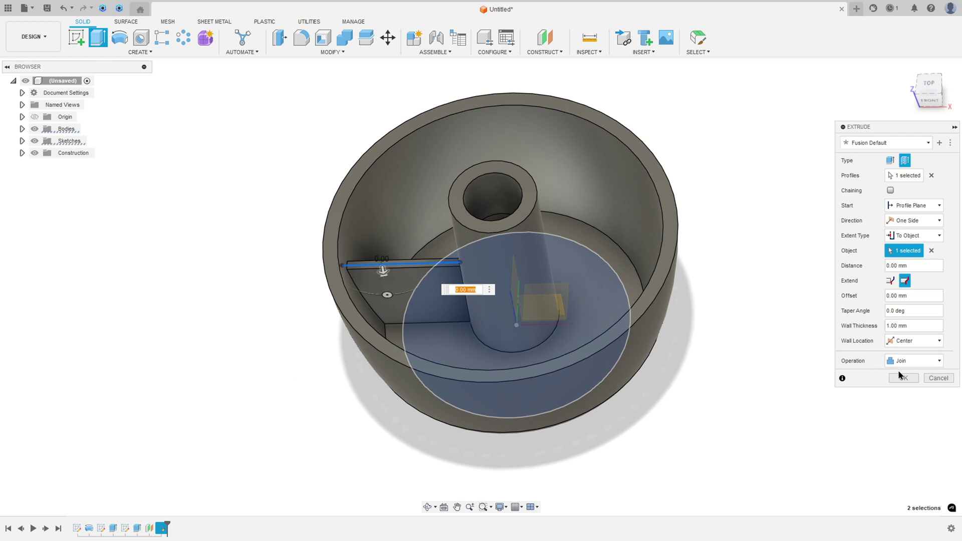
{"action": "left_click", "coordinate": [904, 380]}
Step: Create a full circular pattern of the rib feature with quantity 4 around the central post's top circular edge
{"action": "left_click", "coordinate": [913, 74]}
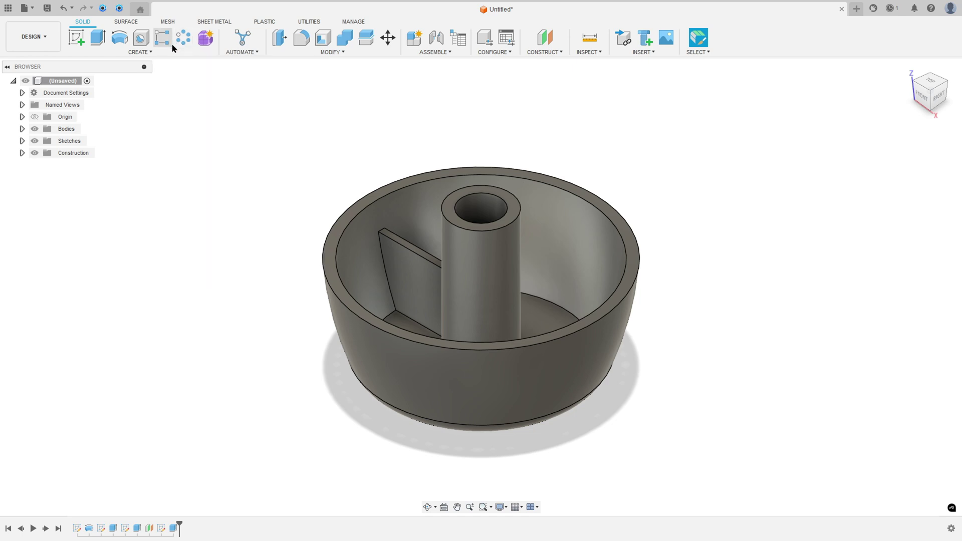
{"action": "left_click", "coordinate": [149, 53]}
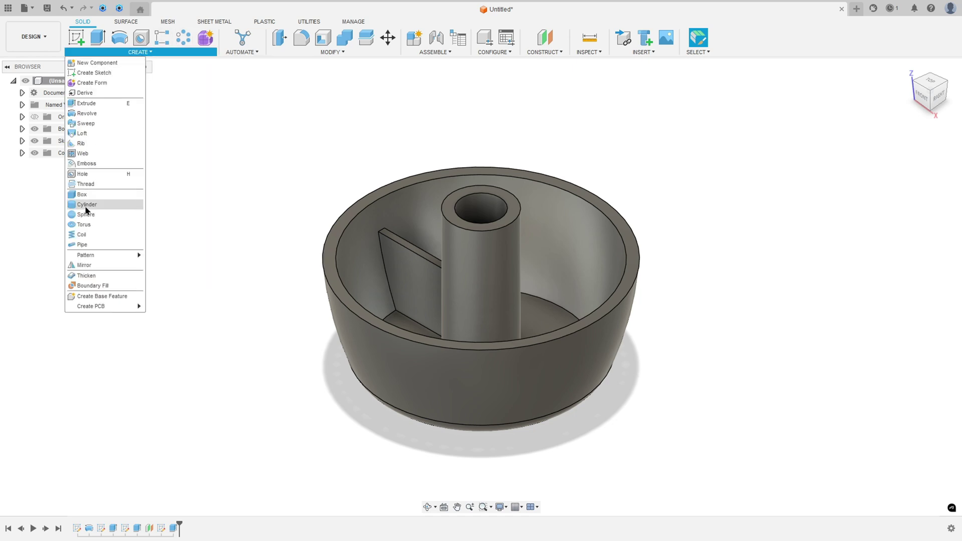
{"action": "mouse_move", "coordinate": [91, 255]}
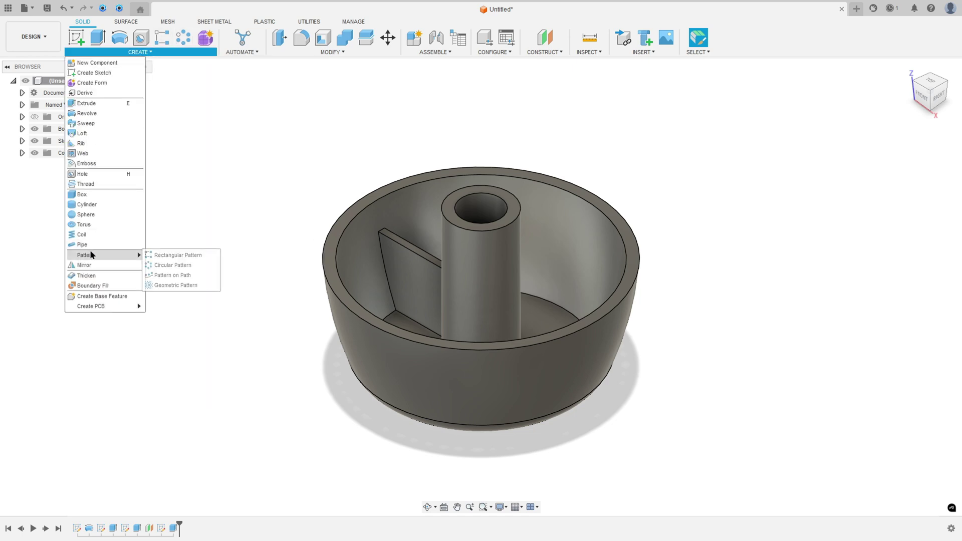
{"action": "left_click", "coordinate": [168, 265]}
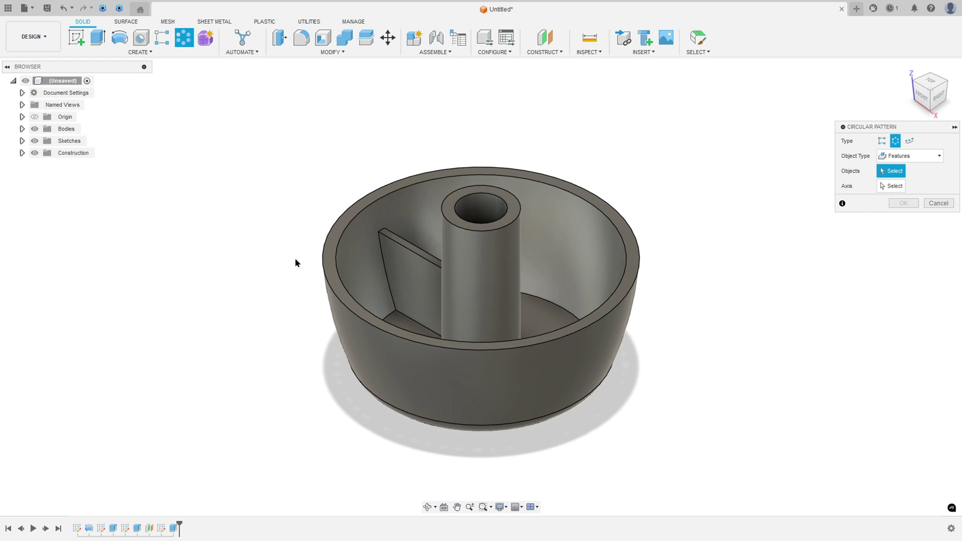
{"action": "left_click", "coordinate": [907, 155]}
{"action": "left_click", "coordinate": [896, 189]}
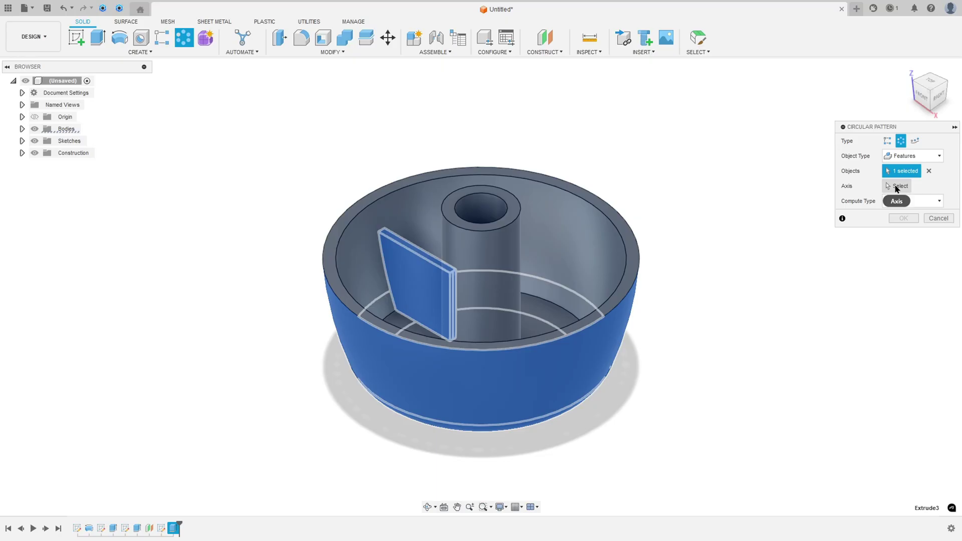
{"action": "left_click", "coordinate": [897, 189]}
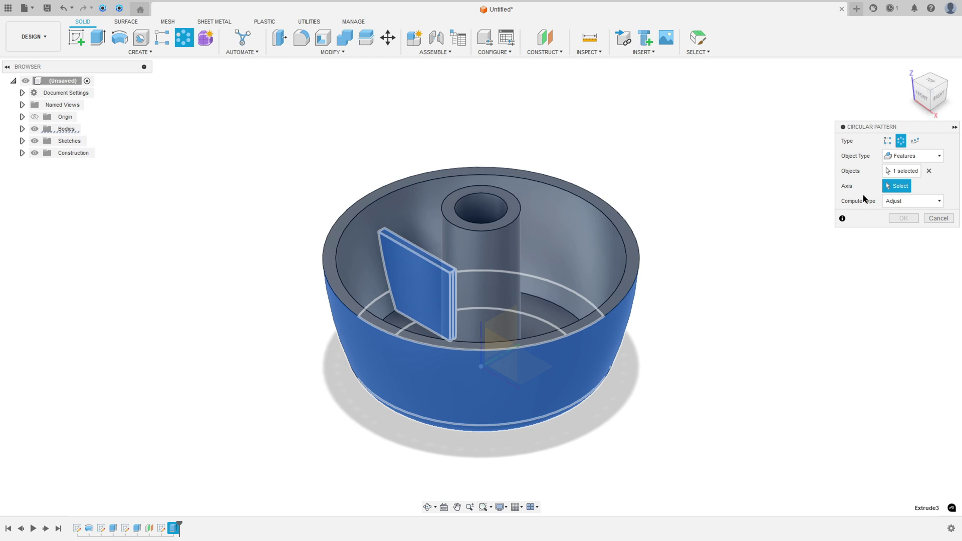
{"action": "left_click", "coordinate": [491, 232]}
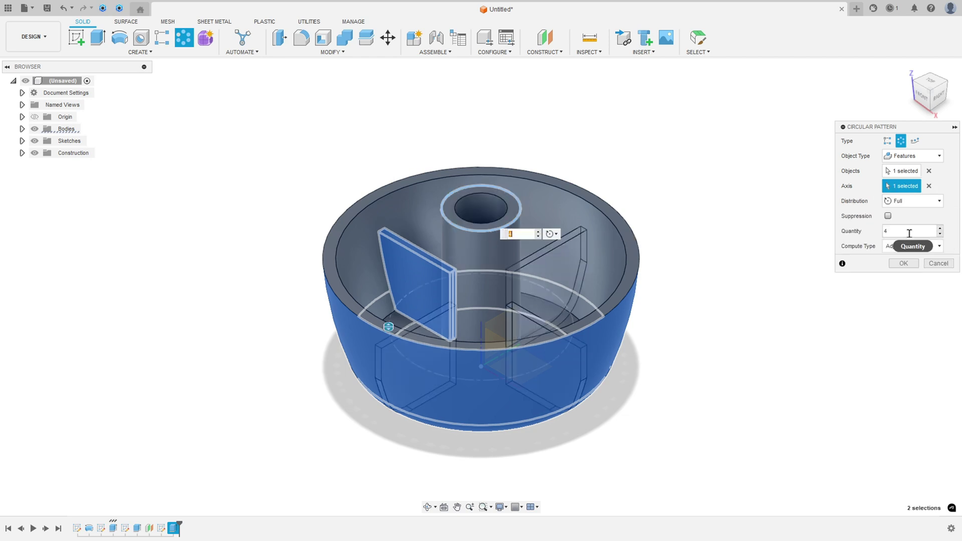
{"action": "left_click", "coordinate": [893, 231]}
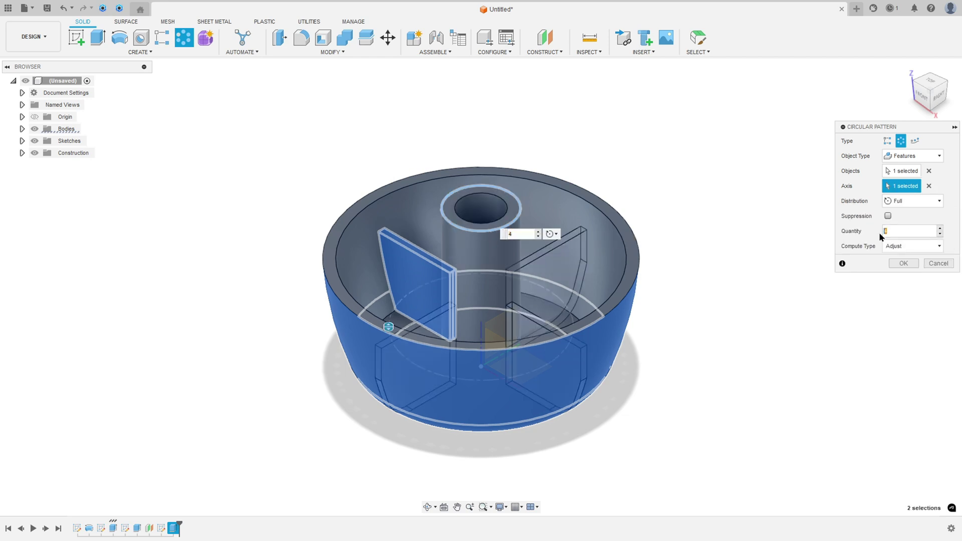
{"action": "left_click", "coordinate": [903, 264]}
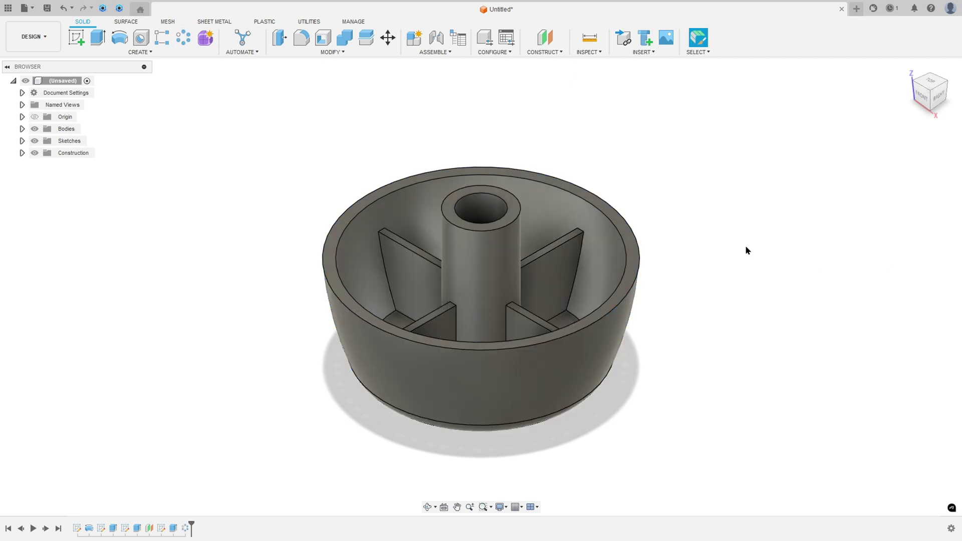
{"action": "middle_click_drag", "start_coordinate": [744, 242], "coordinate": [744, 242], "text": "shift"}
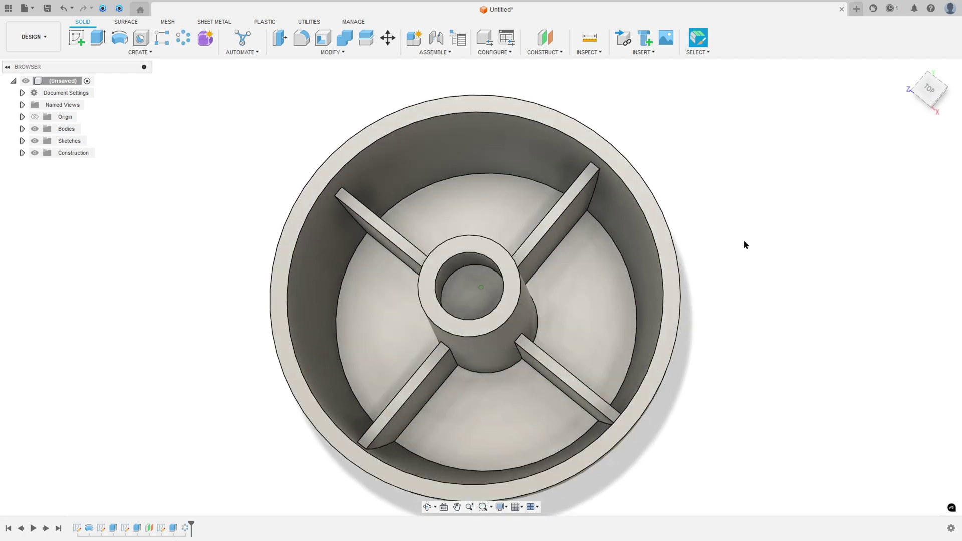
{"action": "key", "text": "f"}
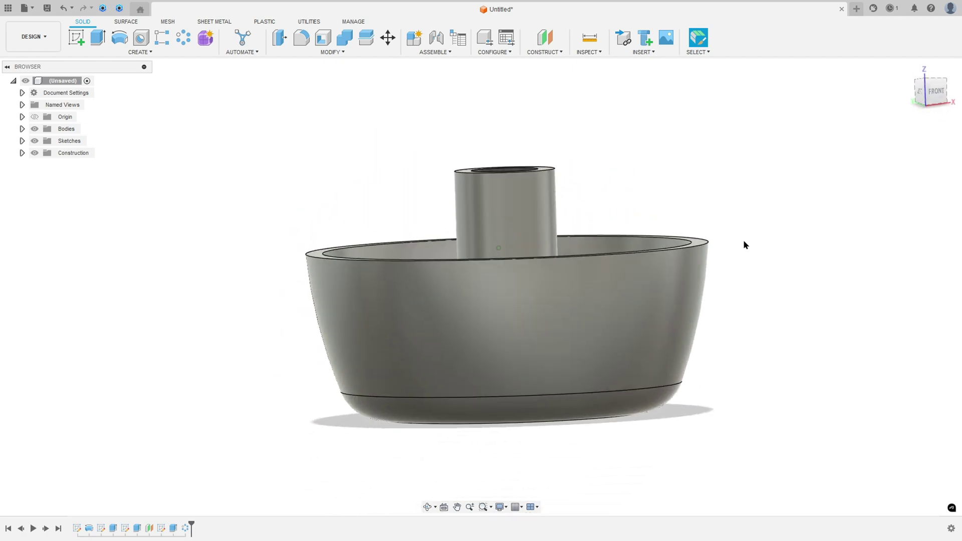
{"action": "key", "text": "F6"}
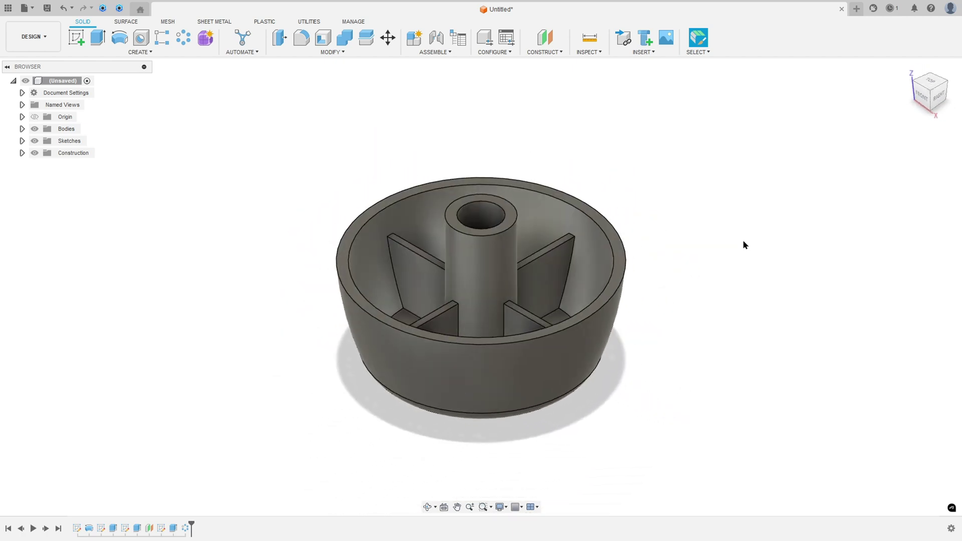
Step: Switch to the 320.pdf drawing and trace two outer ribs in red on the upside-down 3D view
{"action": "key", "text": "alt+Tab"}
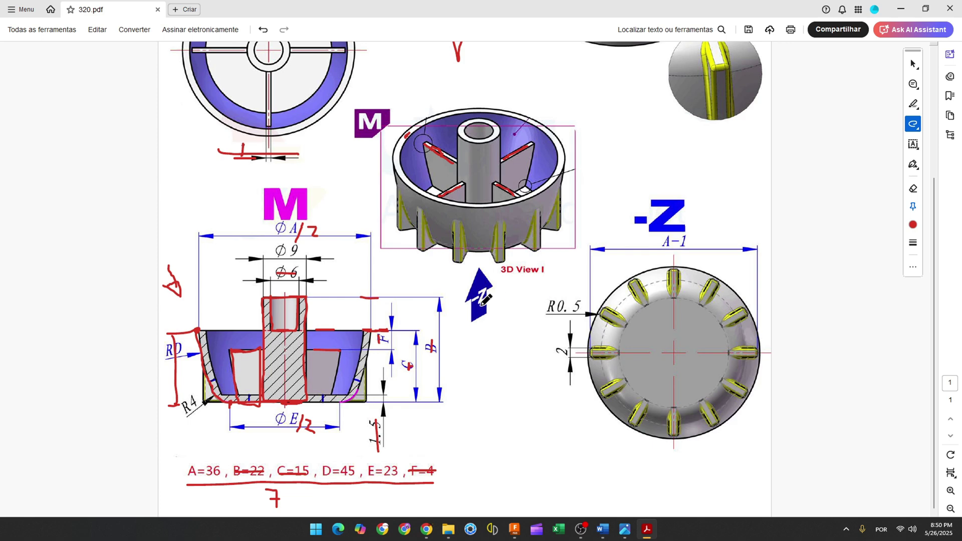
{"action": "scroll", "coordinate": [571, 345], "scroll_direction": "up", "scroll_amount": 4}
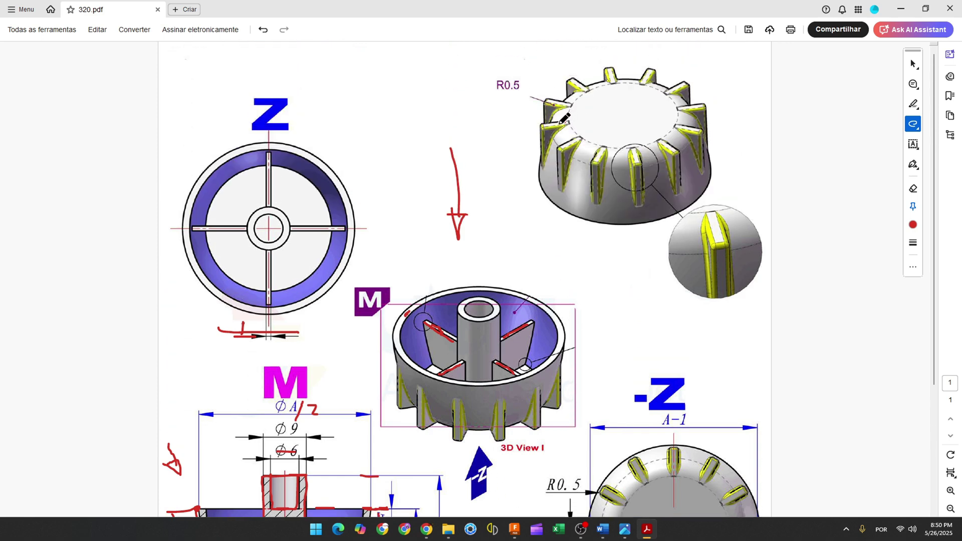
{"action": "mouse_move", "coordinate": [560, 123]}
{"action": "left_mouse_down"}
{"action": "mouse_move", "coordinate": [543, 129]}
{"action": "mouse_move", "coordinate": [560, 179]}
{"action": "left_mouse_up"}
{"action": "left_click_drag", "start_coordinate": [605, 151], "coordinate": [593, 198]}
Step: Mark the cup's centre area and outline the 2 mm wide outer rib in red on the -Z view
{"action": "scroll", "coordinate": [577, 325], "scroll_direction": "down", "scroll_amount": 2}
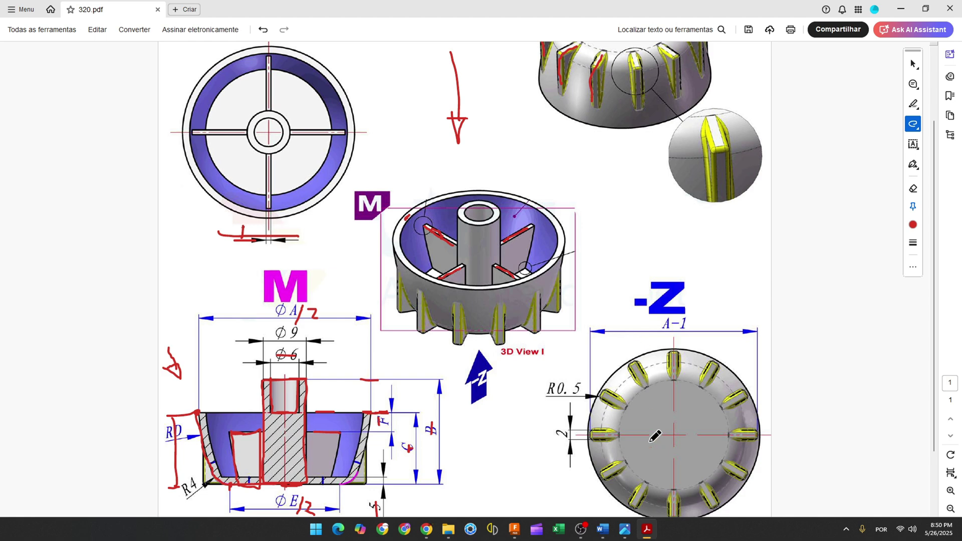
{"action": "left_click_drag", "start_coordinate": [651, 424], "coordinate": [642, 426]}
{"action": "scroll", "coordinate": [609, 405], "scroll_direction": "down", "scroll_amount": 1}
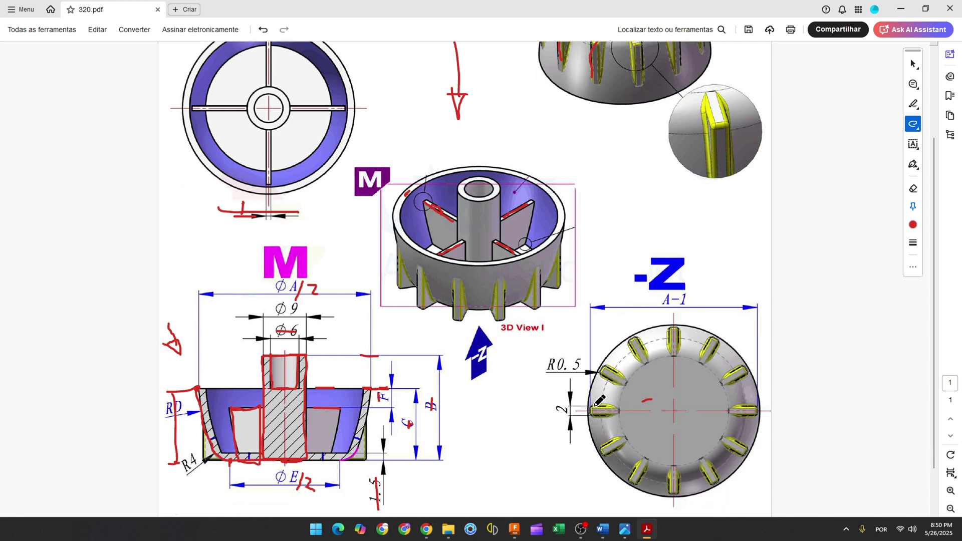
{"action": "mouse_move", "coordinate": [592, 405]}
{"action": "left_mouse_down"}
{"action": "mouse_move", "coordinate": [619, 410]}
{"action": "mouse_move", "coordinate": [591, 416]}
{"action": "left_mouse_up"}
{"action": "scroll", "coordinate": [594, 409], "scroll_direction": "down", "scroll_amount": 1}
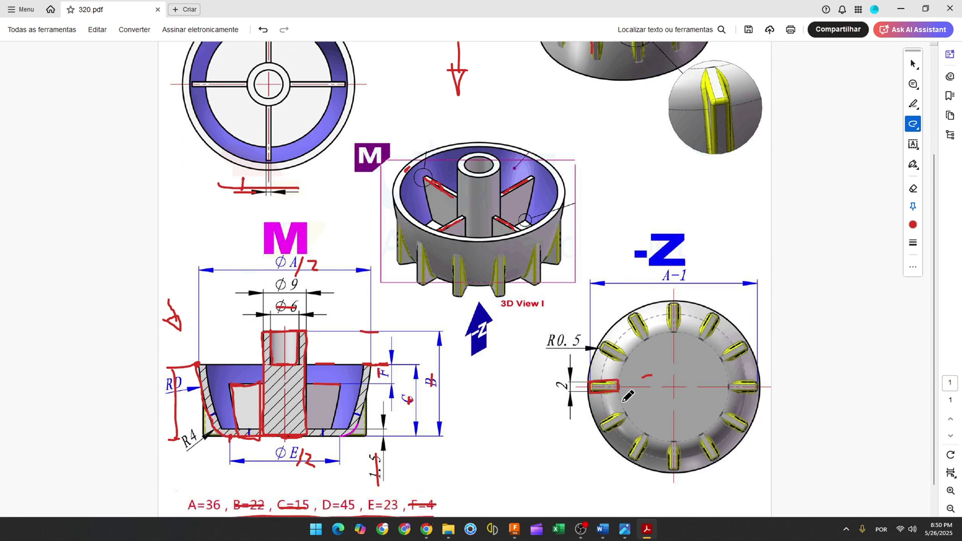
Step: Trace the inner base circle's arc beside the 2 mm wide outer rib in red on the -Z view
{"action": "scroll", "coordinate": [622, 403], "scroll_direction": "up", "scroll_amount": 3, "text": "ctrl"}
{"action": "scroll", "coordinate": [646, 393], "scroll_direction": "down", "scroll_amount": 1}
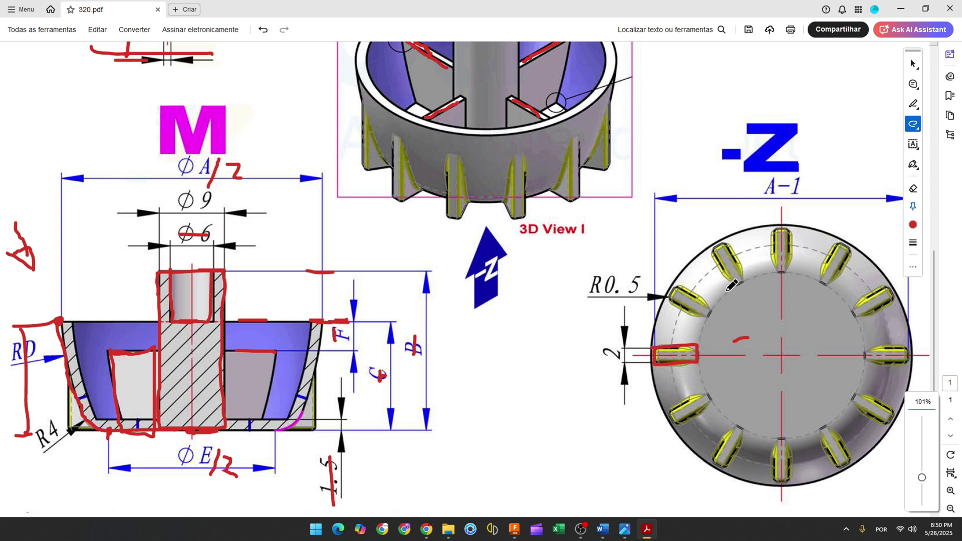
{"action": "mouse_move", "coordinate": [729, 289]}
{"action": "left_mouse_down"}
{"action": "mouse_move", "coordinate": [700, 332]}
{"action": "mouse_move", "coordinate": [697, 374]}
{"action": "left_mouse_up"}
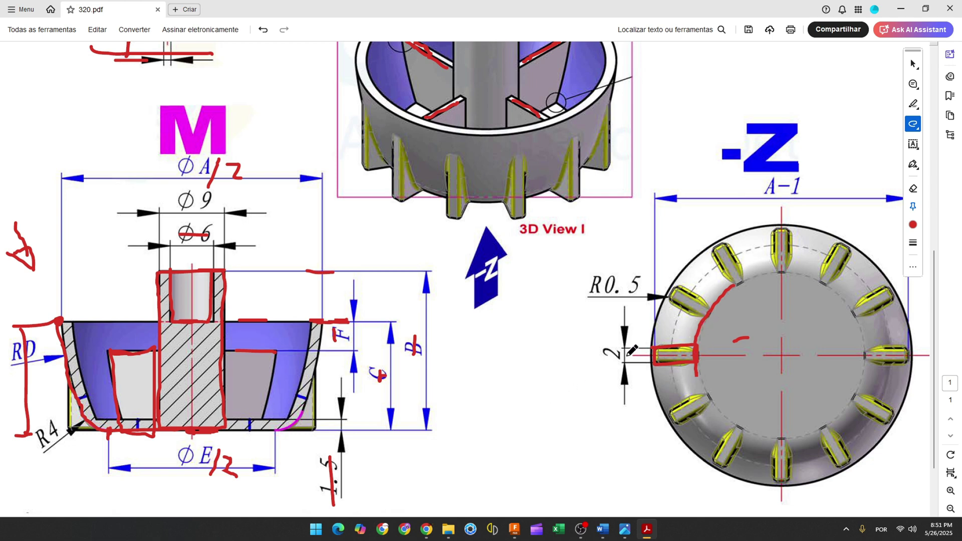
Step: Switch to Fusion and start a new sketch on the cup's flat underside face
{"action": "left_click", "coordinate": [515, 530]}
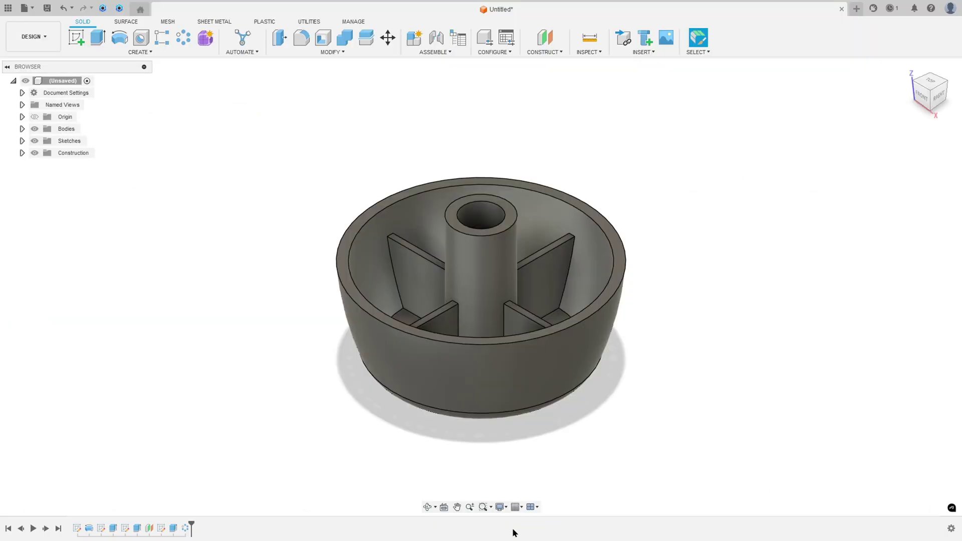
{"action": "left_click", "coordinate": [76, 38]}
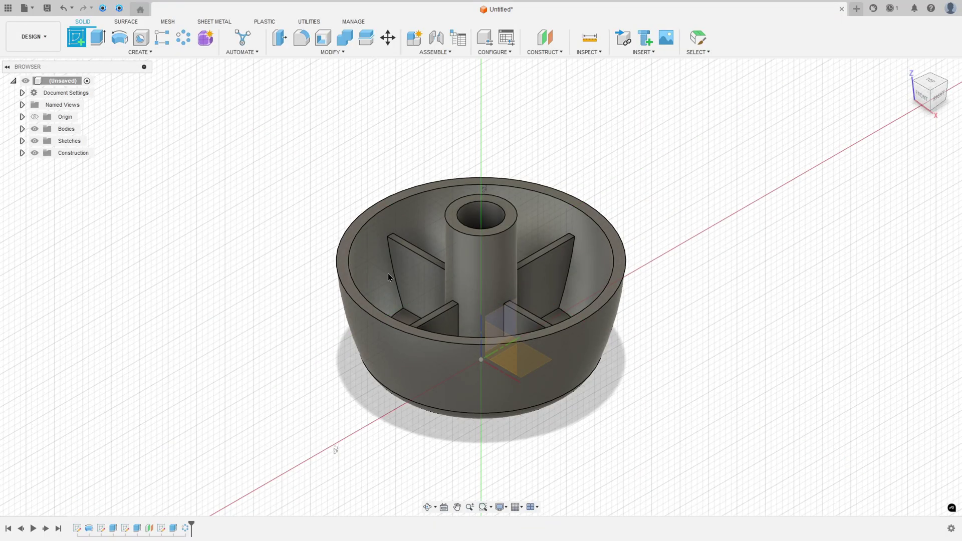
{"action": "middle_click_drag", "start_coordinate": [389, 277], "coordinate": [496, 307], "text": "shift"}
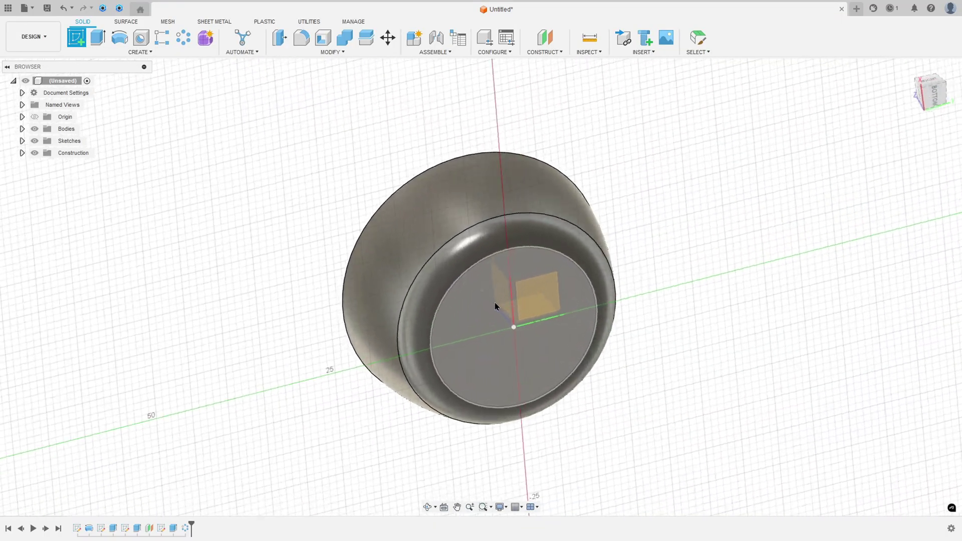
{"action": "left_click", "coordinate": [487, 302]}
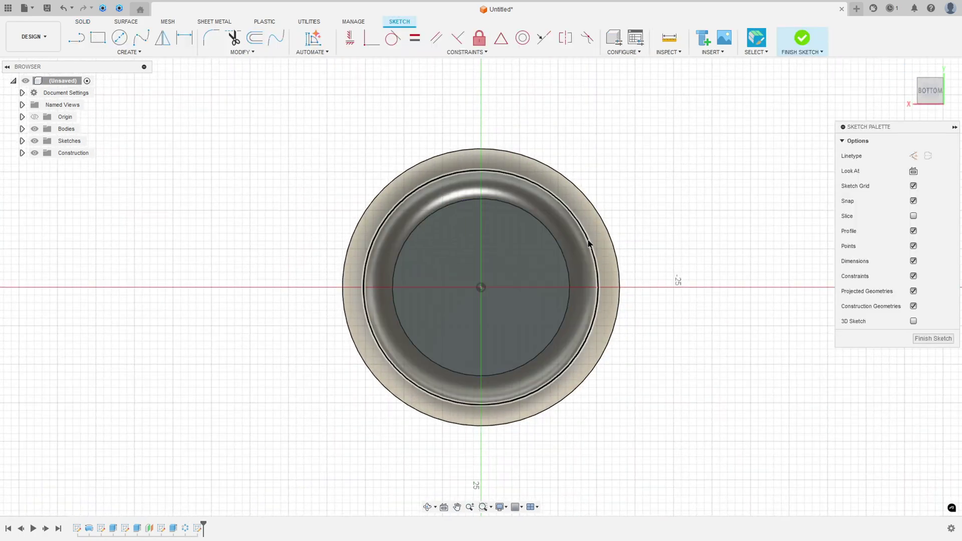
Step: Project the circular edge of the cup's flat underside into the sketch
{"action": "left_click", "coordinate": [129, 52]}
{"action": "mouse_move", "coordinate": [113, 203]}
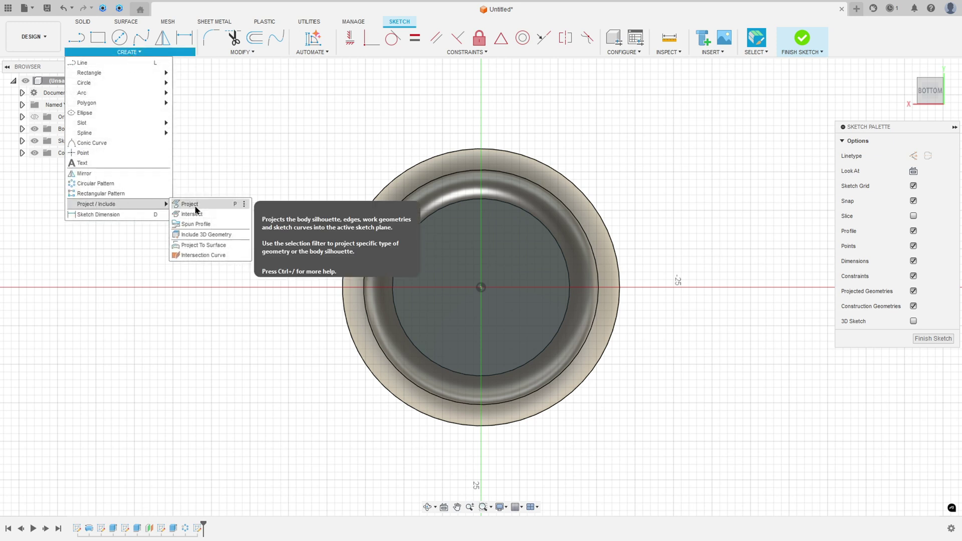
{"action": "left_click", "coordinate": [187, 204]}
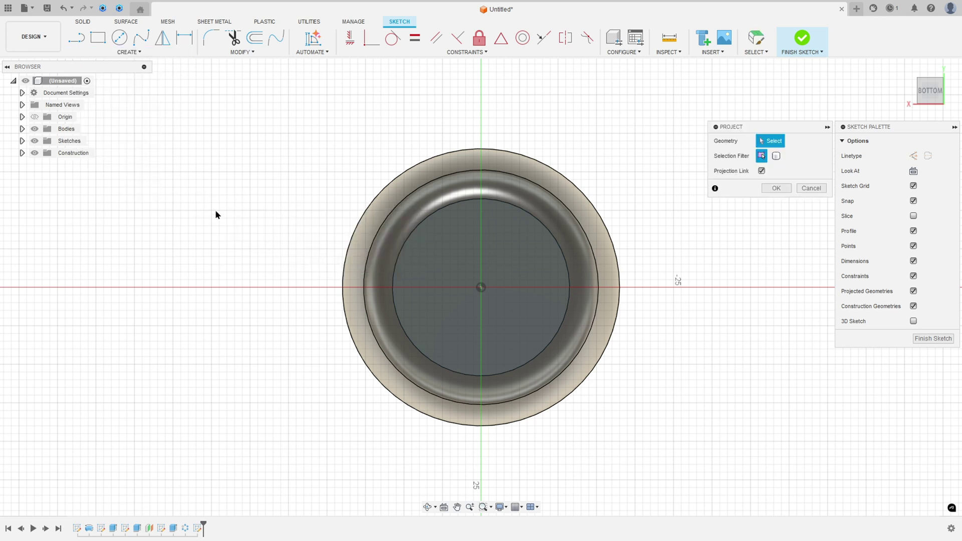
{"action": "left_click", "coordinate": [404, 249]}
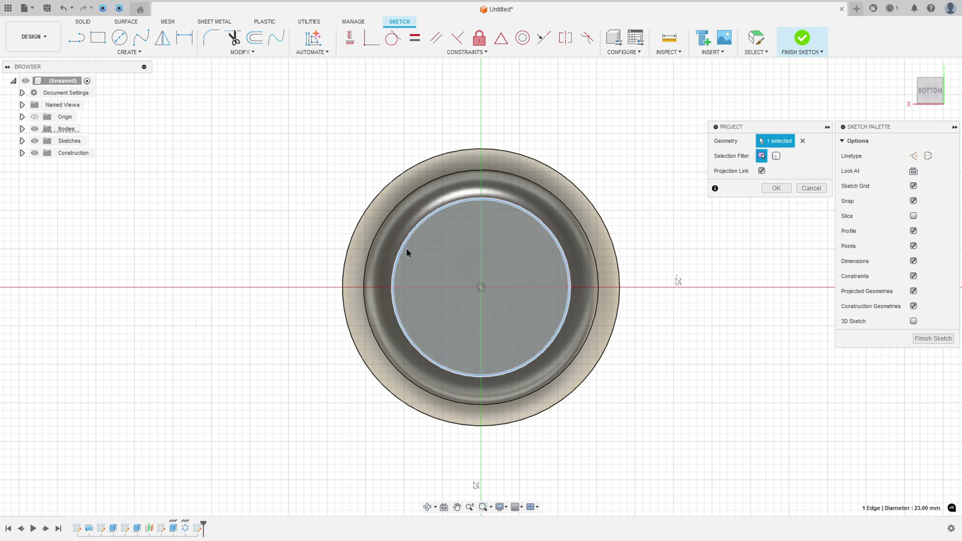
{"action": "left_click", "coordinate": [776, 188]}
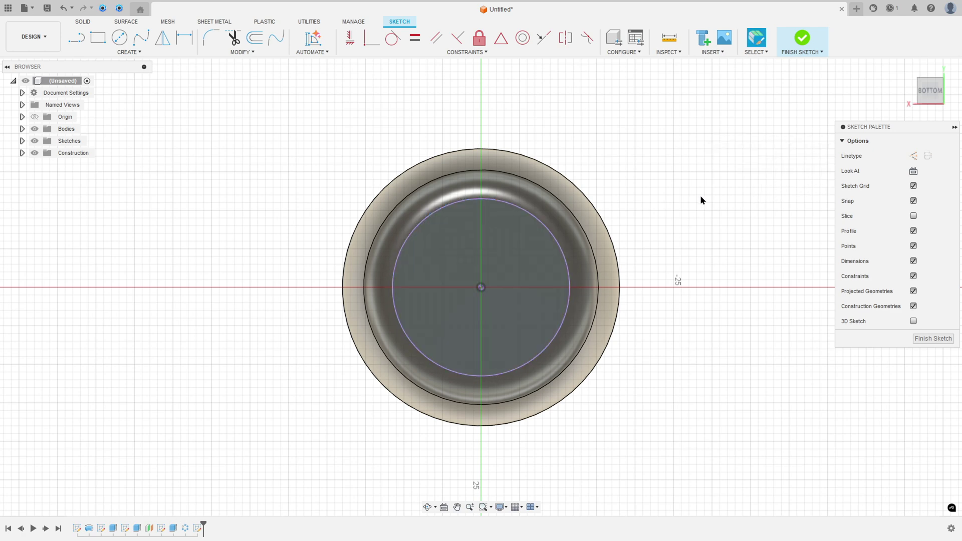
Step: Mark off the 2 mm rib width in the 320.pdf drawing and sketch a 2 mm wide rectangle across the cup's outer rim on the X axis
{"action": "left_click", "coordinate": [98, 39]}
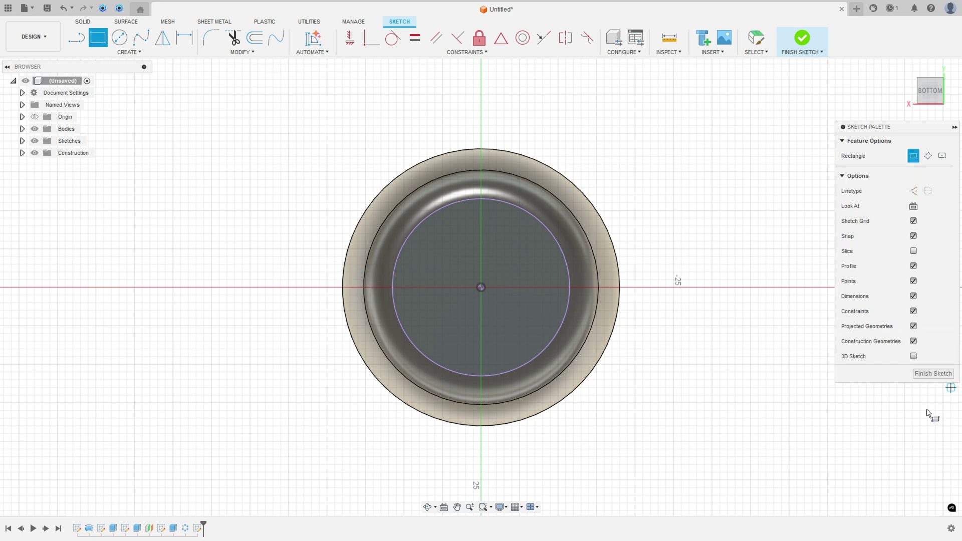
{"action": "key", "text": "alt+Tab"}
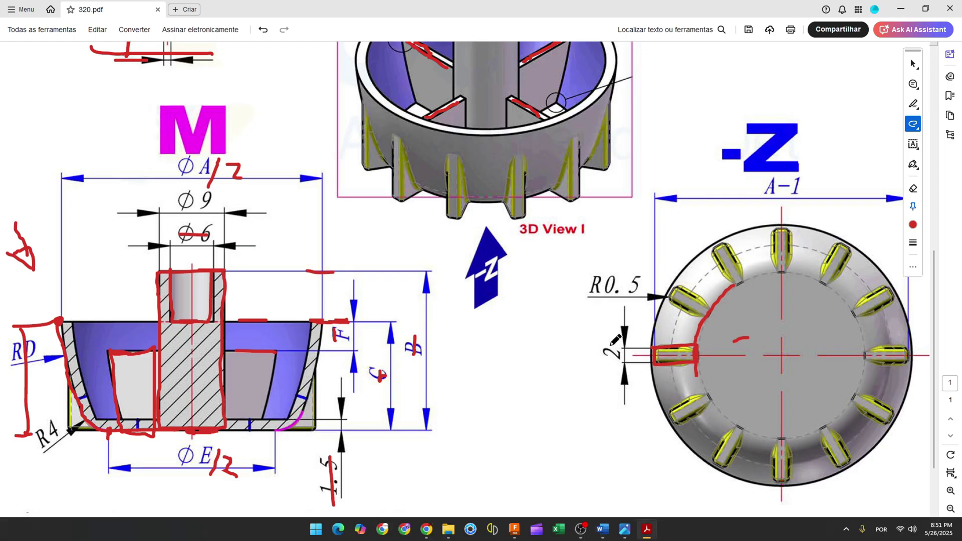
{"action": "left_click_drag", "start_coordinate": [592, 348], "coordinate": [610, 354]}
{"action": "key", "text": "alt+Tab"}
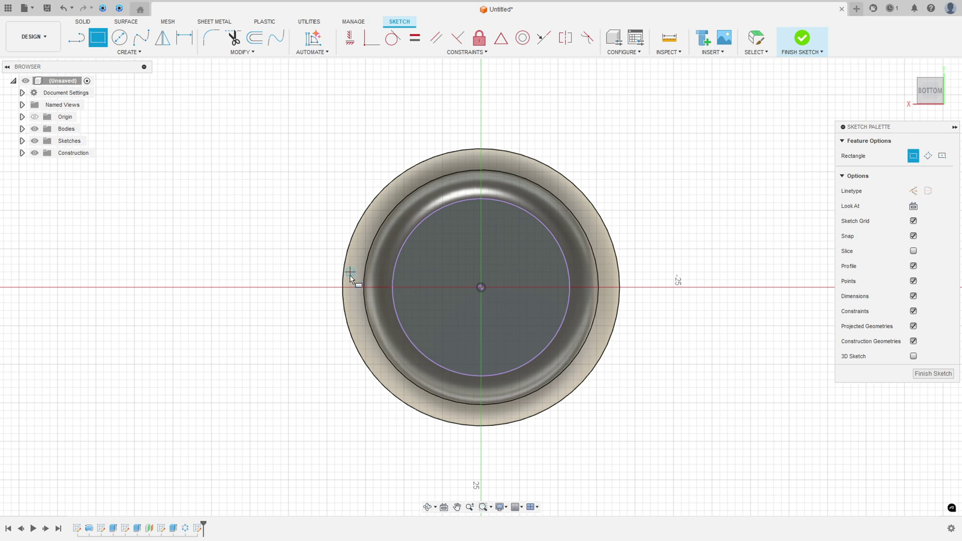
{"action": "left_click", "coordinate": [326, 279]}
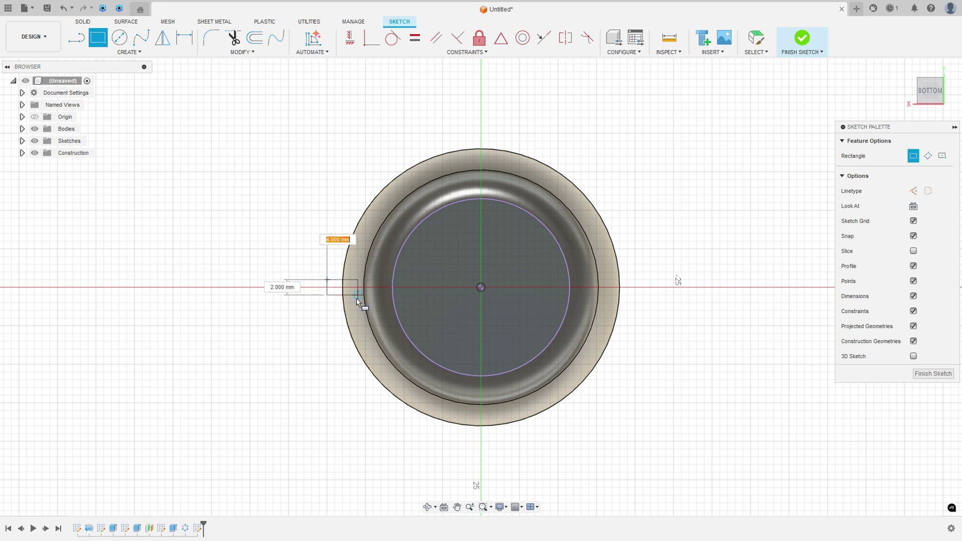
{"action": "key", "text": "Tab"}
{"action": "type", "text": "2"}
{"action": "key", "text": "Return"}
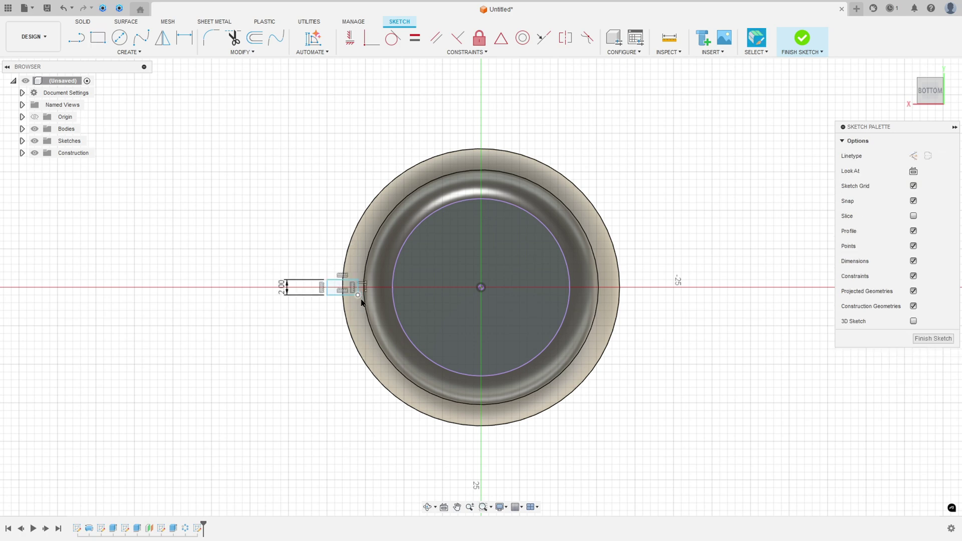
Step: Make the rectangle's inner short side tangent to the projected base circle
{"action": "scroll", "coordinate": [323, 289], "scroll_direction": "up", "scroll_amount": 4}
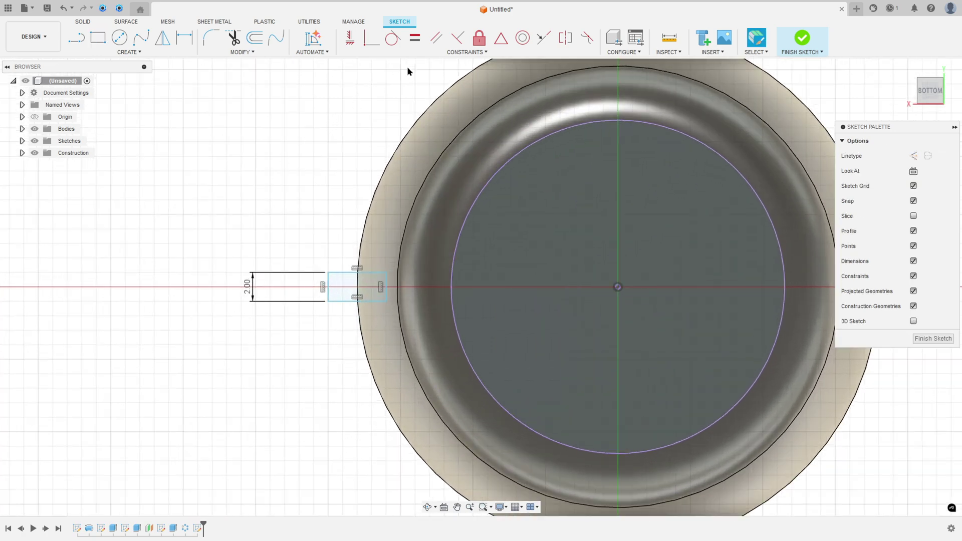
{"action": "left_click", "coordinate": [393, 38]}
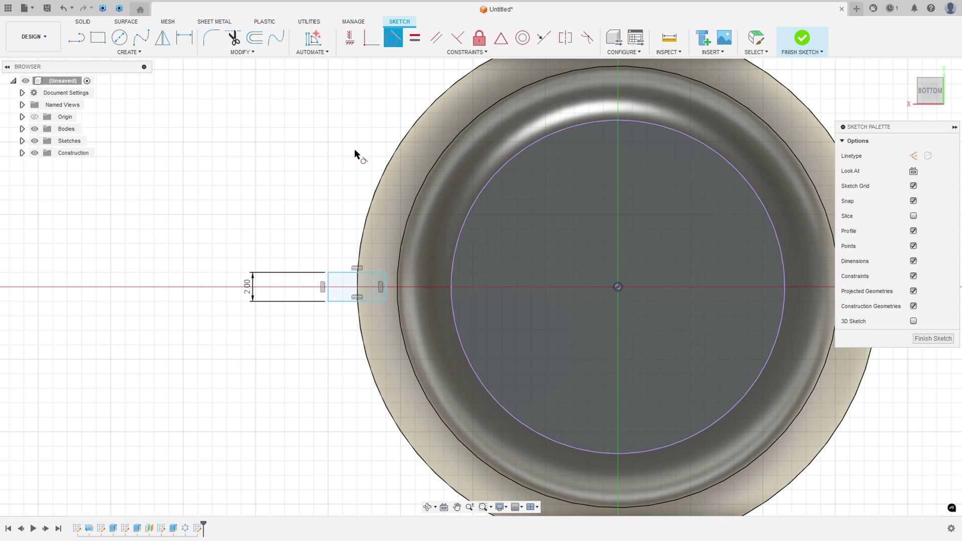
{"action": "left_click", "coordinate": [386, 291]}
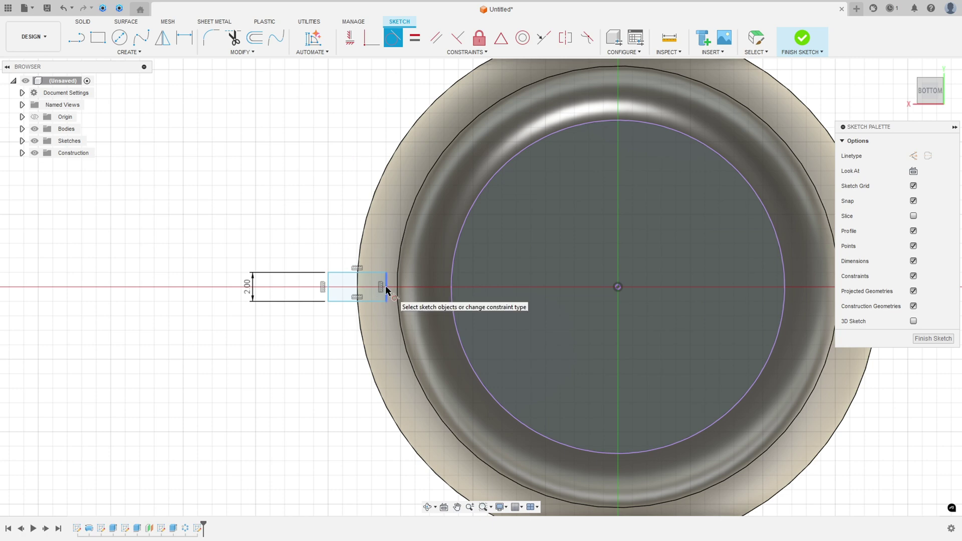
{"action": "left_click", "coordinate": [451, 293]}
{"action": "scroll", "coordinate": [248, 296], "scroll_direction": "down", "scroll_amount": 4}
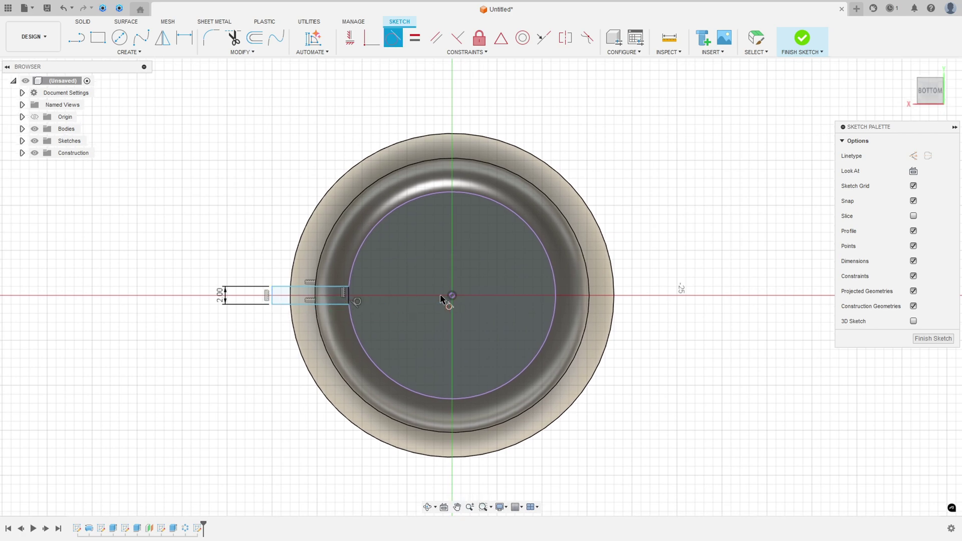
Step: Switch to the 320.pdf drawing, annotate the A-1 dimension as (A-1)/2 and write 35 above A=36 in red
{"action": "key", "text": "alt+Tab"}
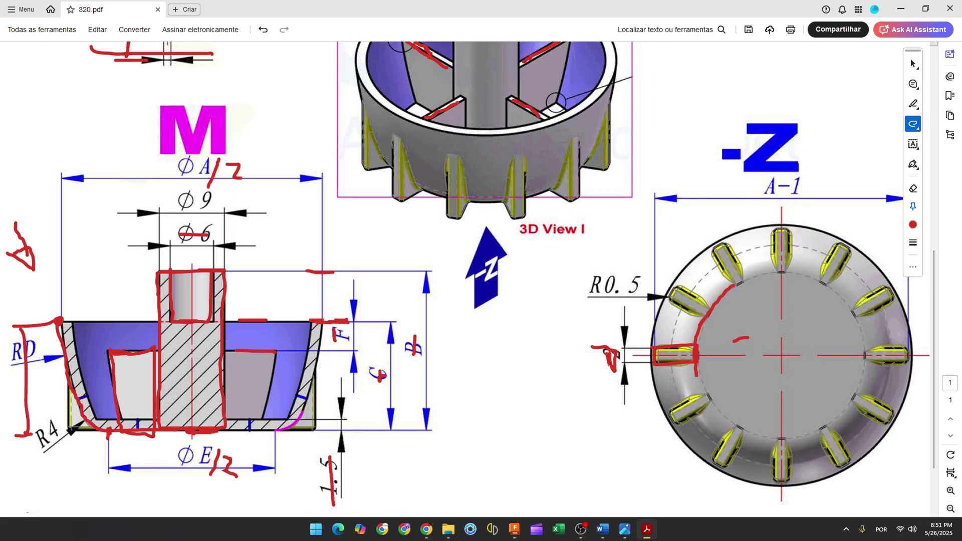
{"action": "scroll", "coordinate": [745, 251], "scroll_direction": "up", "scroll_amount": 1}
{"action": "scroll", "coordinate": [744, 251], "scroll_direction": "down", "scroll_amount": 3}
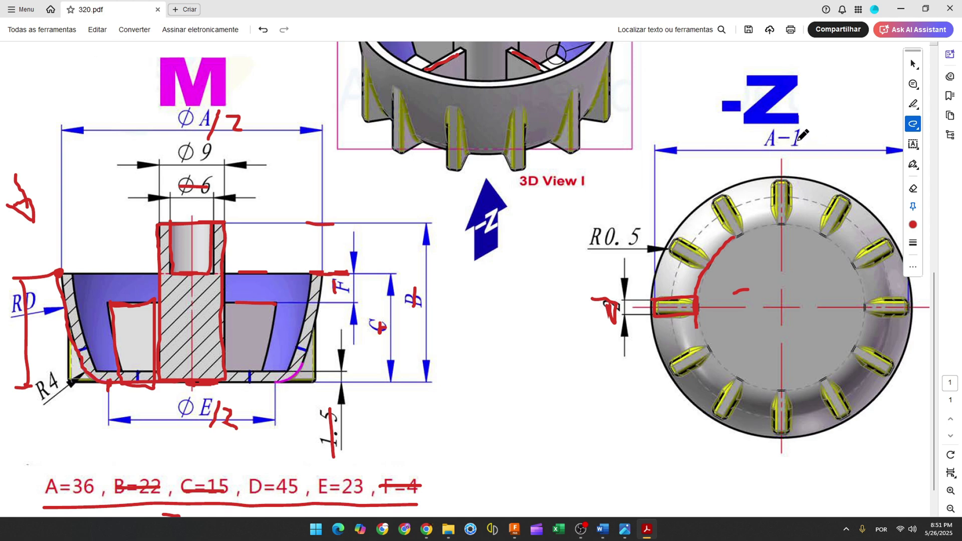
{"action": "left_click_drag", "start_coordinate": [764, 127], "coordinate": [762, 150]}
{"action": "left_click_drag", "start_coordinate": [805, 127], "coordinate": [810, 169]}
{"action": "scroll", "coordinate": [467, 315], "scroll_direction": "down", "scroll_amount": 1}
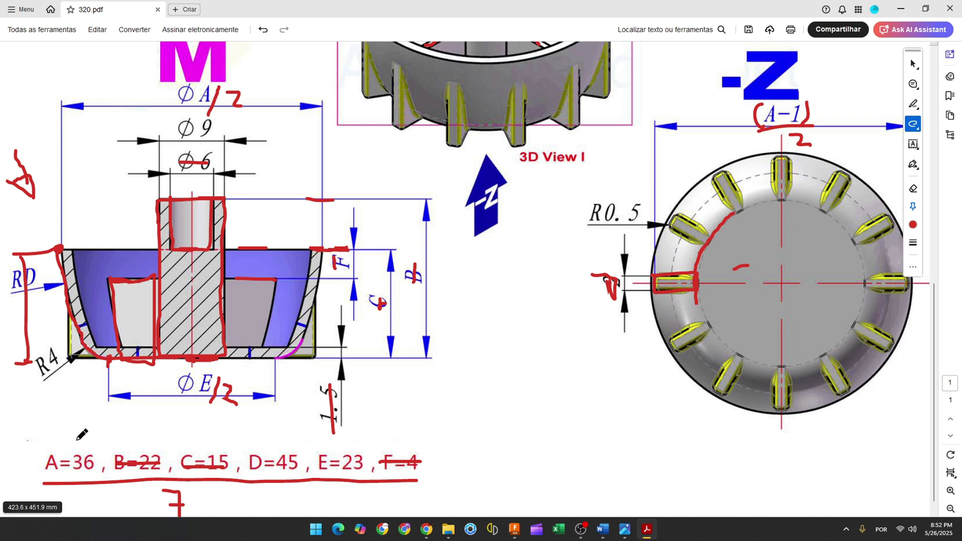
{"action": "mouse_move", "coordinate": [71, 432]}
{"action": "left_mouse_down"}
{"action": "mouse_move", "coordinate": [79, 438]}
{"action": "mouse_move", "coordinate": [68, 448]}
{"action": "mouse_move", "coordinate": [92, 437]}
{"action": "mouse_move", "coordinate": [83, 447]}
{"action": "mouse_move", "coordinate": [94, 429]}
{"action": "left_mouse_up"}
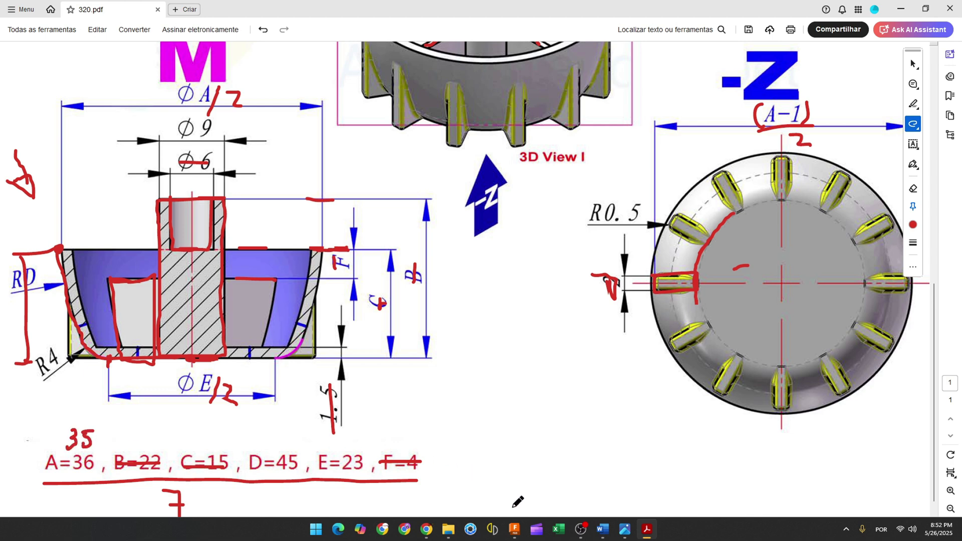
Step: Return to Fusion and dimension the rectangle's outer short side 17.5 mm (35/2) from the sketch origin
{"action": "left_click", "coordinate": [515, 529]}
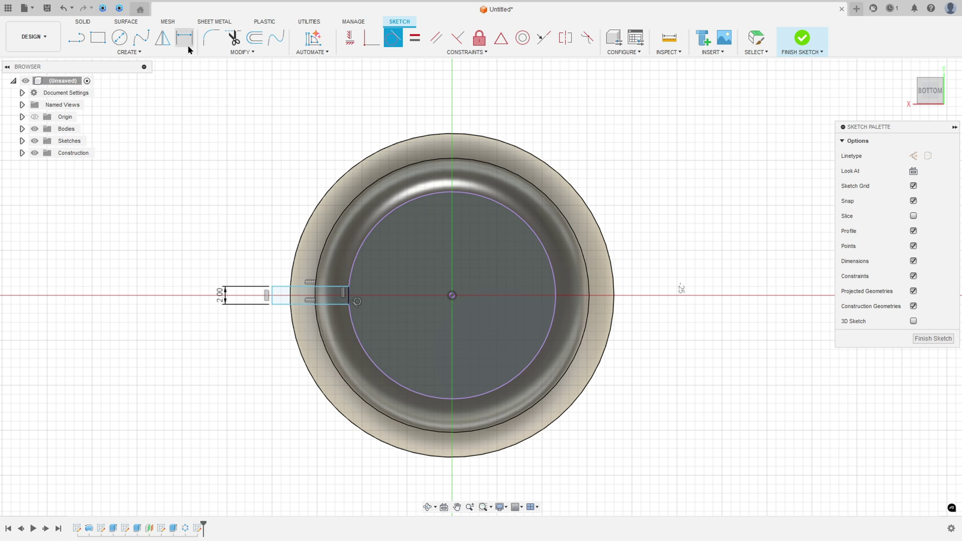
{"action": "left_click", "coordinate": [187, 41]}
{"action": "left_click", "coordinate": [271, 299]}
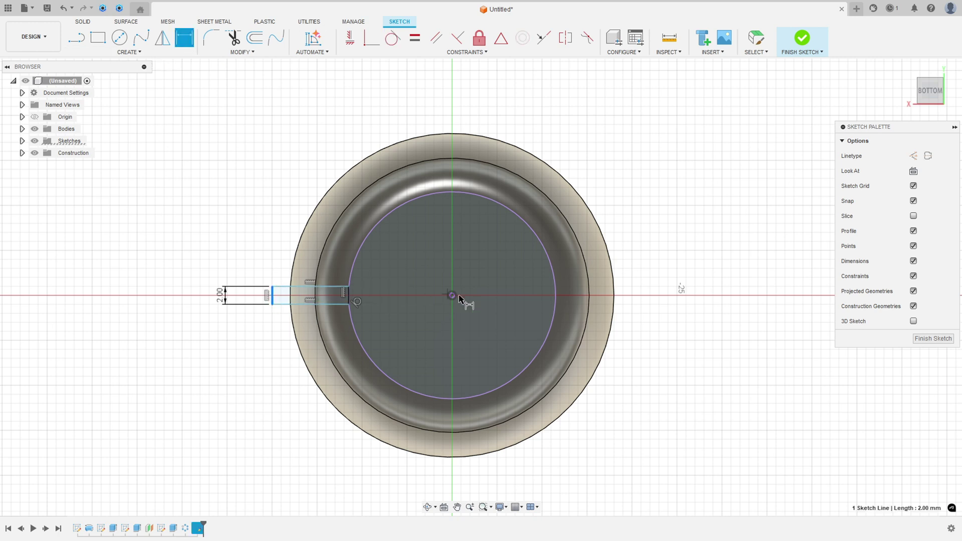
{"action": "left_click", "coordinate": [452, 295]}
{"action": "left_click", "coordinate": [354, 114]}
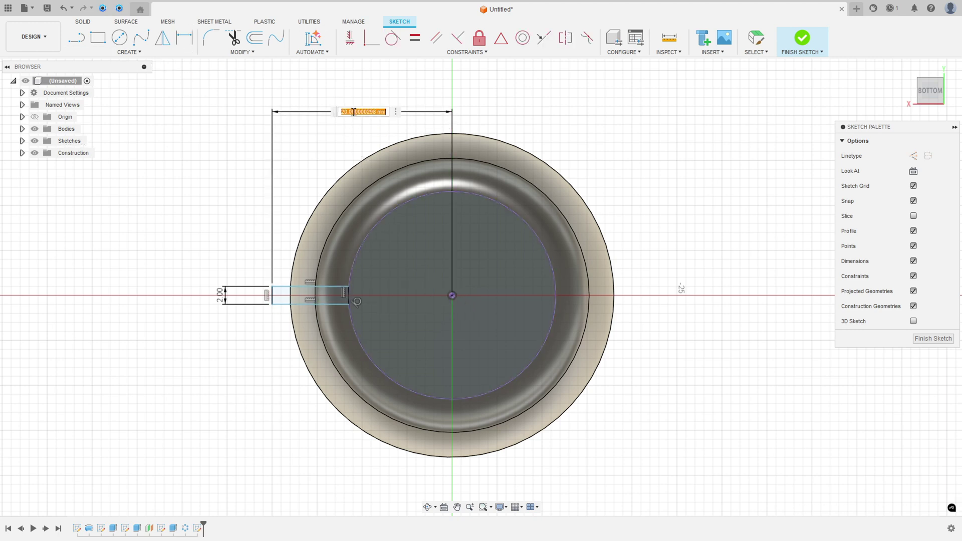
{"action": "type", "text": "35/2"}
{"action": "key", "text": "Return"}
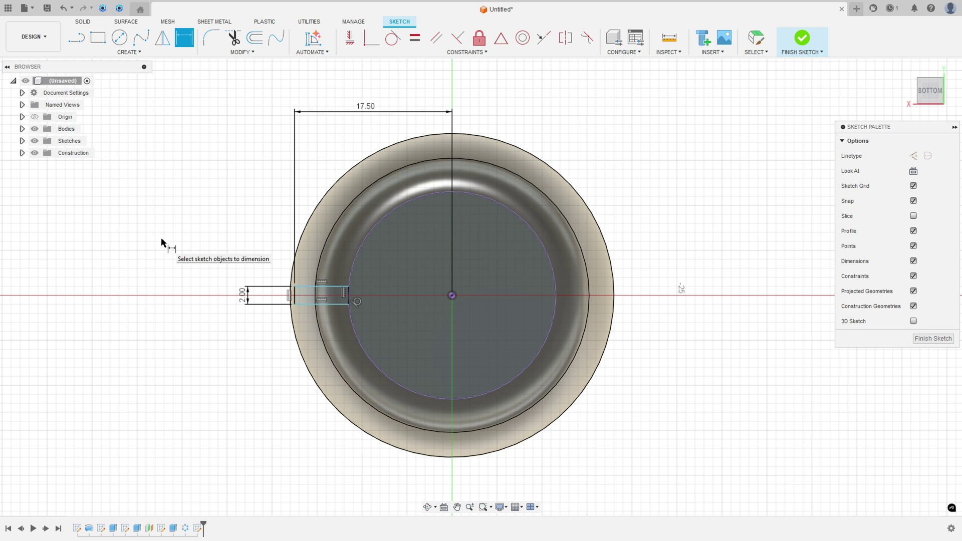
{"action": "key", "text": "Escape"}
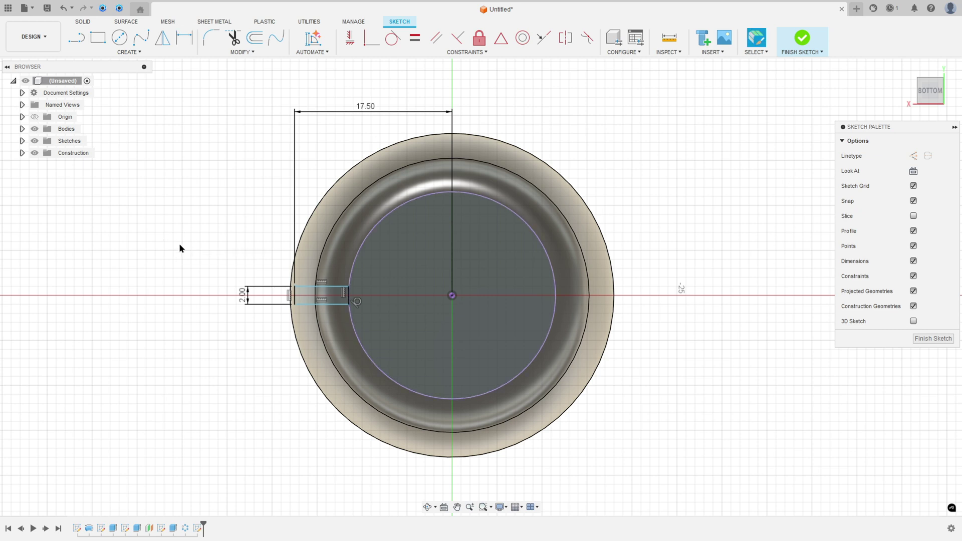
Step: Dimension one long side of the rectangle 1 mm from the sketch origin to centre it, and finish the sketch
{"action": "left_click", "coordinate": [295, 304]}
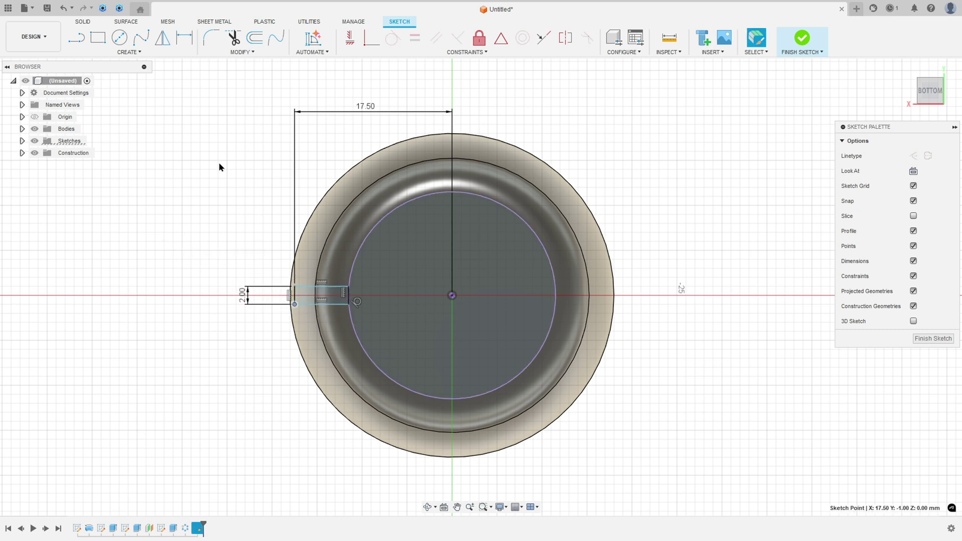
{"action": "key", "text": "d"}
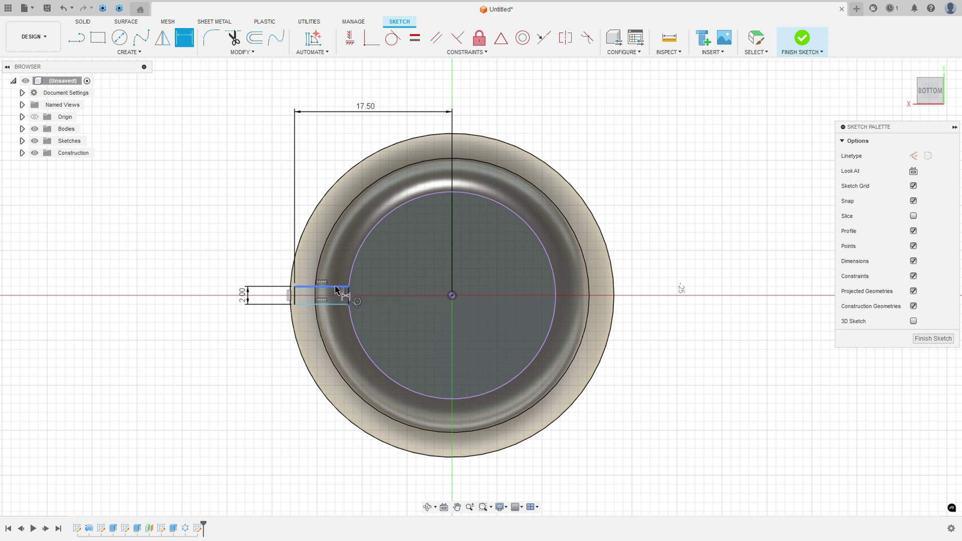
{"action": "left_click", "coordinate": [337, 287]}
{"action": "left_click", "coordinate": [452, 295]}
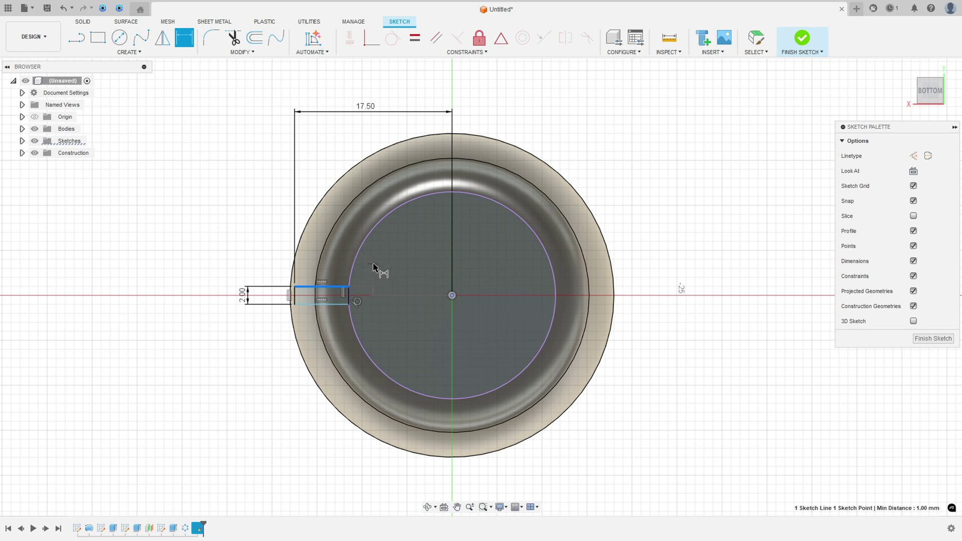
{"action": "left_click", "coordinate": [374, 267]}
{"action": "key", "text": "Return"}
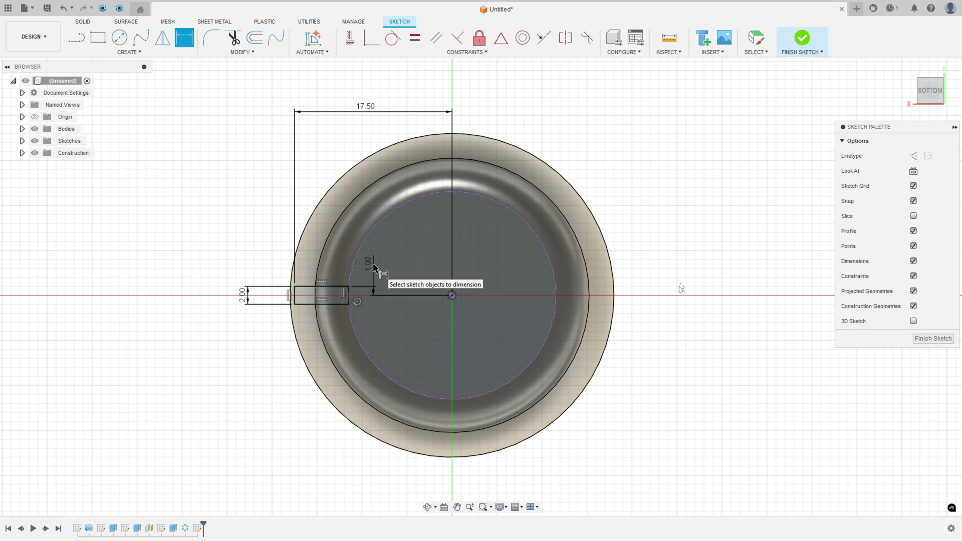
{"action": "left_click", "coordinate": [803, 37]}
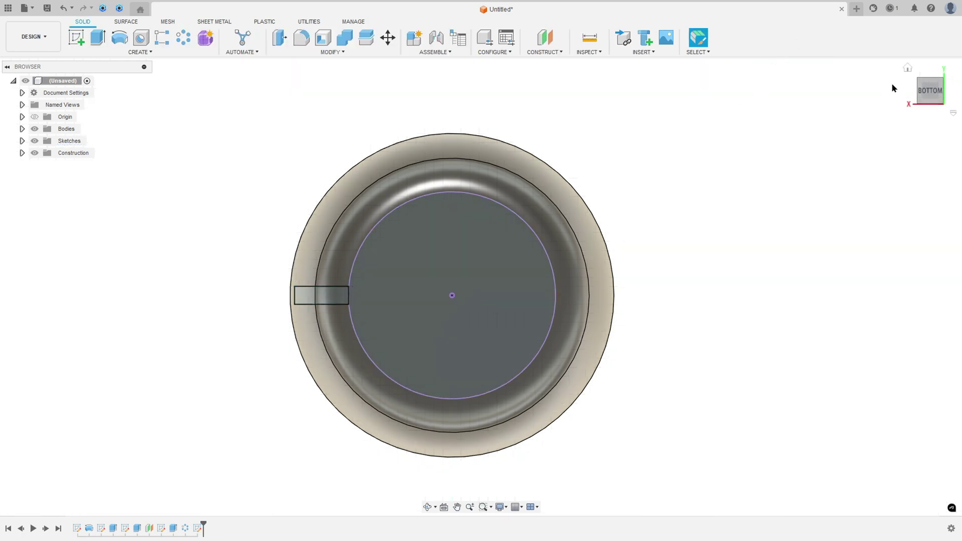
Step: Start extruding the outer rib's rectangle with a To Object extent, ending at the cup's outer wall face
{"action": "left_click", "coordinate": [907, 67]}
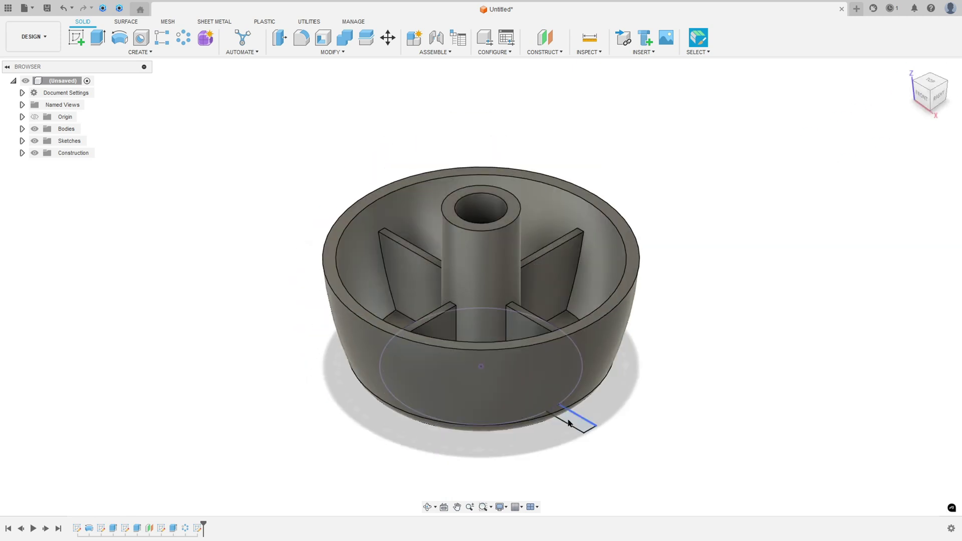
{"action": "left_click", "coordinate": [98, 38]}
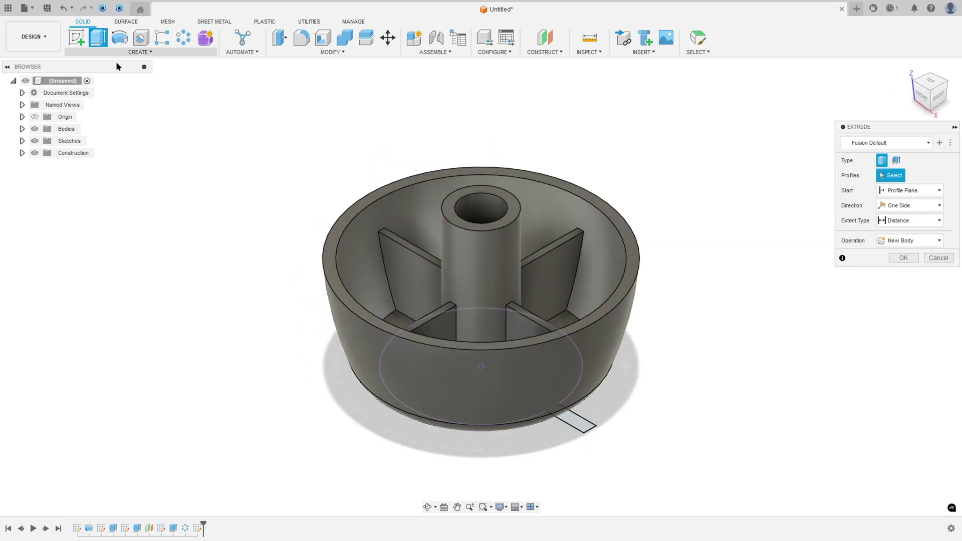
{"action": "left_click", "coordinate": [582, 426]}
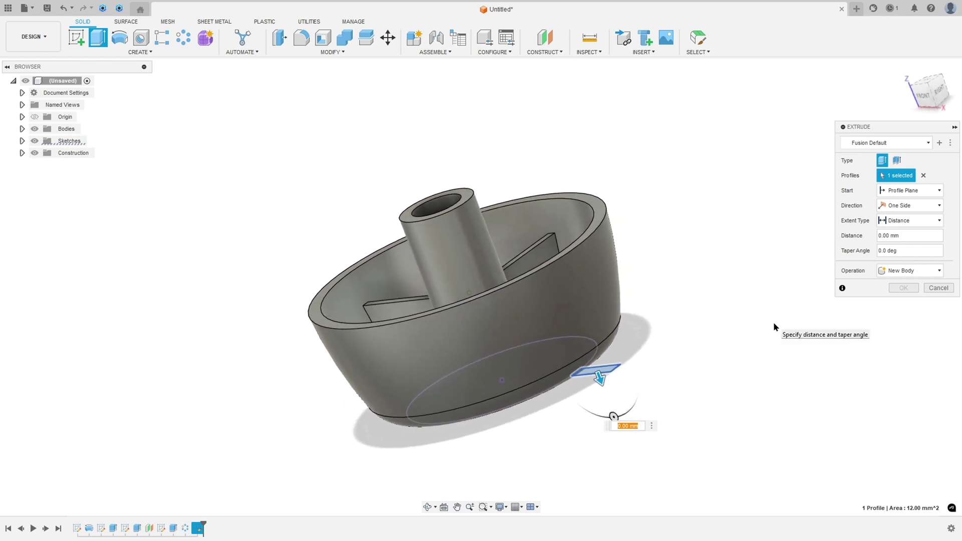
{"action": "left_click", "coordinate": [904, 223]}
{"action": "left_click", "coordinate": [900, 244]}
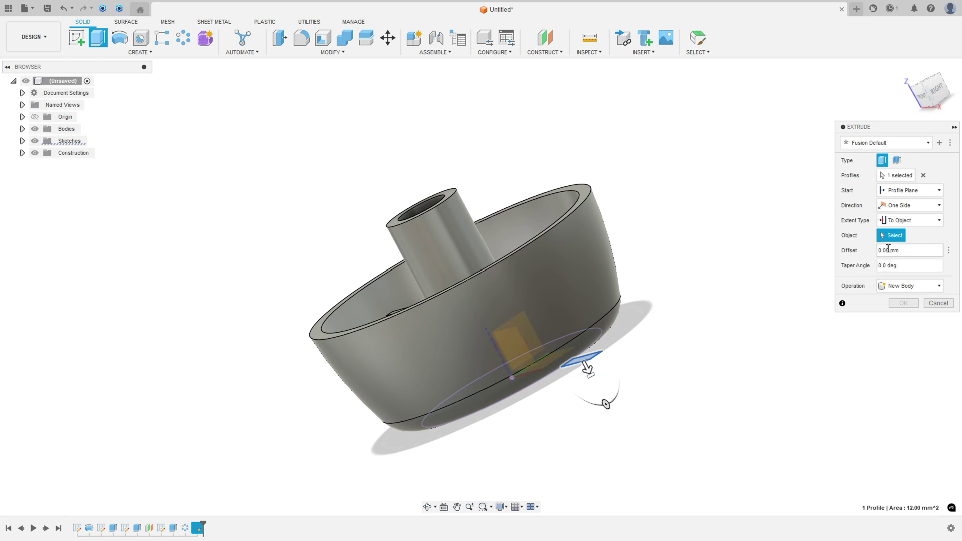
{"action": "left_click", "coordinate": [563, 274]}
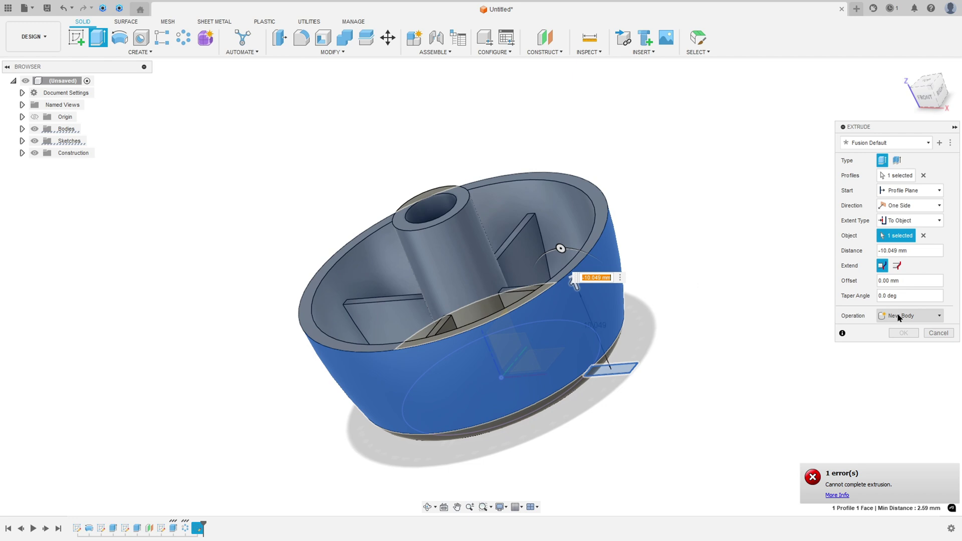
Step: Extend the rib extrusion to adjacent faces and join it to the cup body
{"action": "left_click", "coordinate": [897, 266]}
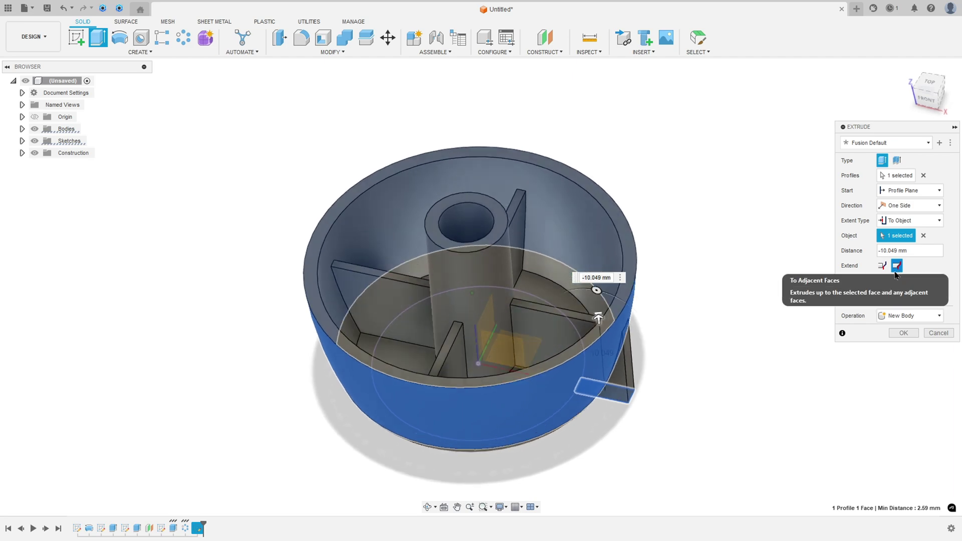
{"action": "left_click", "coordinate": [898, 316]}
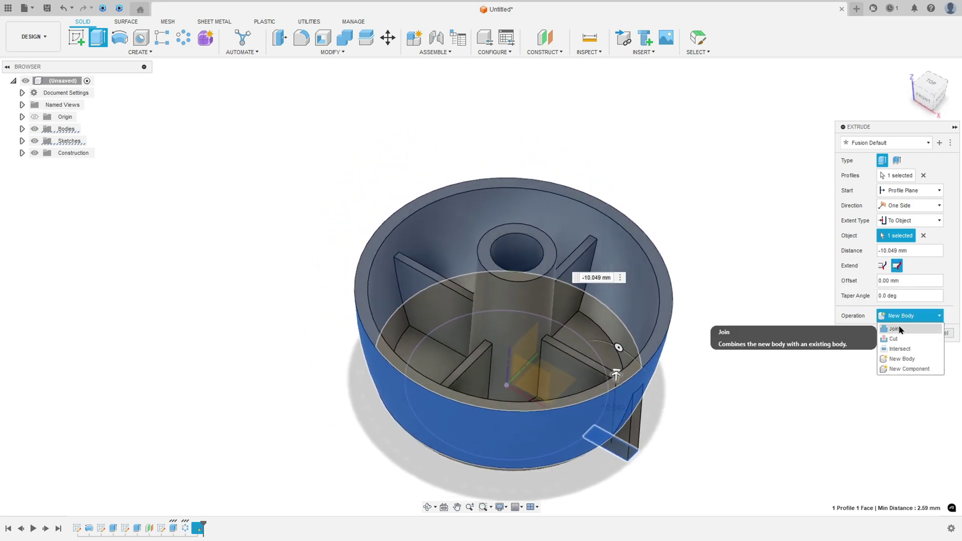
{"action": "left_click", "coordinate": [893, 333]}
{"action": "mouse_move", "coordinate": [893, 333]}
{"action": "middle_mouse_down", "text": "shift"}
{"action": "mouse_move", "coordinate": [812, 336]}
{"action": "mouse_move", "coordinate": [901, 332]}
{"action": "middle_mouse_up", "text": "shift"}
{"action": "left_click", "coordinate": [903, 333]}
{"action": "middle_click_drag", "start_coordinate": [697, 345], "coordinate": [370, 351], "text": "shift"}
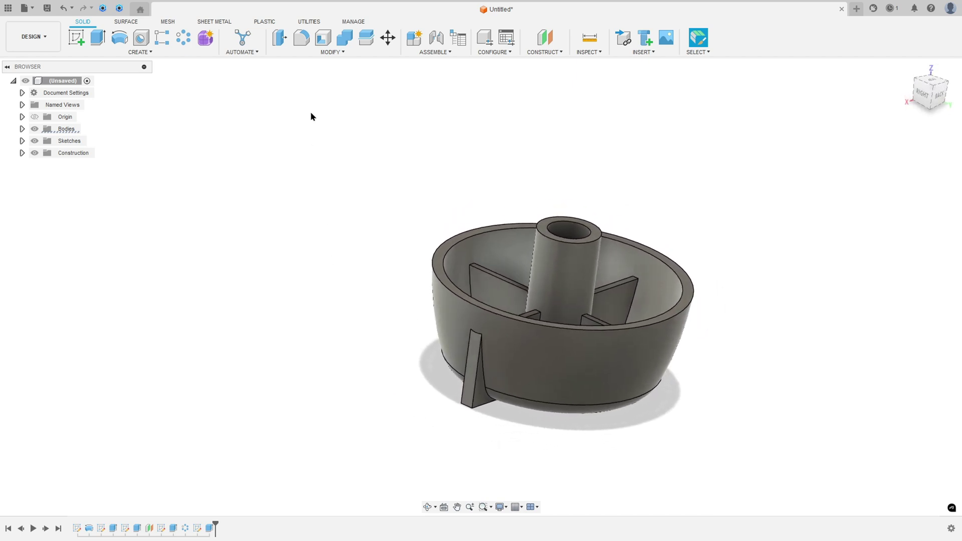
Step: Start a fillet, switch to the 320.pdf drawing and mark the outer ribs' R0.5 radius note in red
{"action": "left_click", "coordinate": [301, 37]}
{"action": "key", "text": "alt+Tab"}
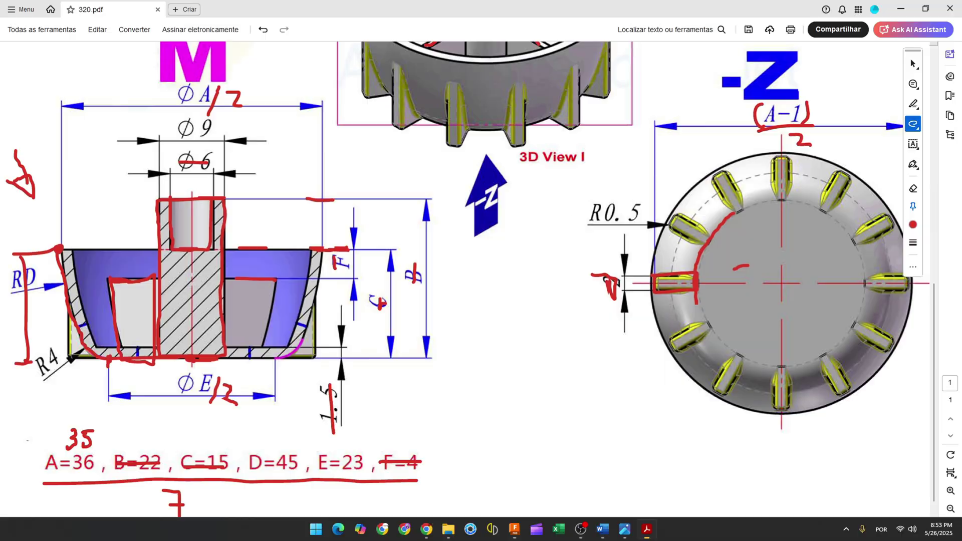
{"action": "scroll", "coordinate": [647, 251], "scroll_direction": "up", "scroll_amount": 5}
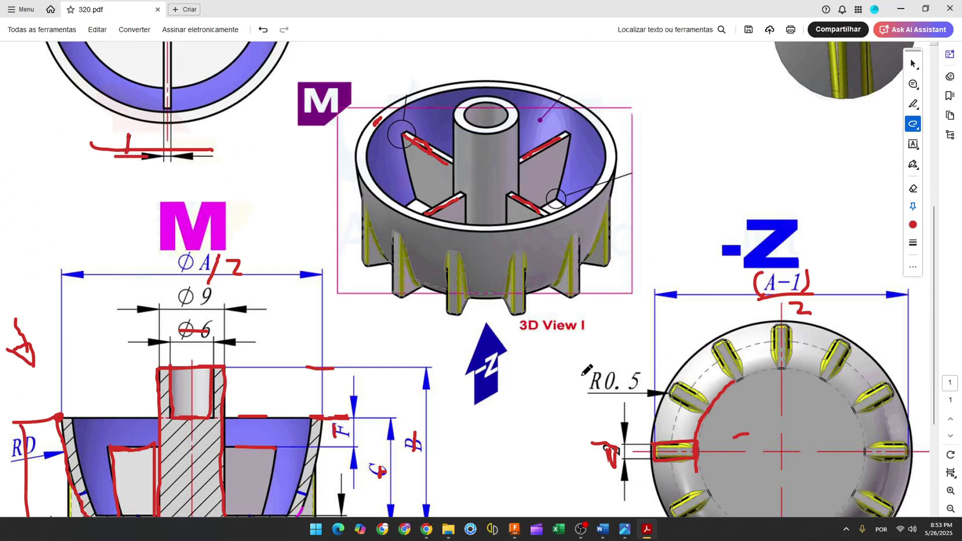
{"action": "left_click_drag", "start_coordinate": [588, 385], "coordinate": [647, 380]}
{"action": "scroll", "coordinate": [632, 315], "scroll_direction": "up", "scroll_amount": 10}
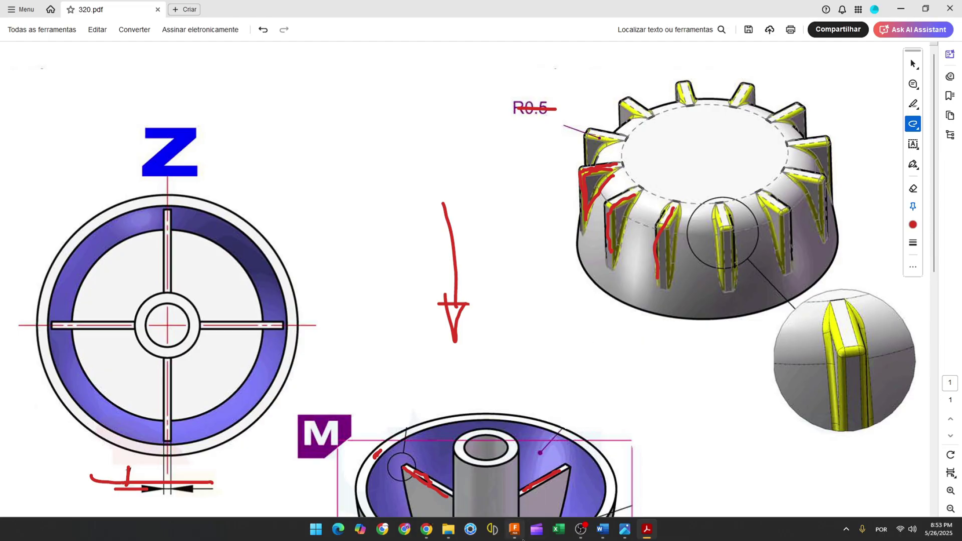
Step: Return to Fusion and select the outer rib's edges for filleting: wall junctions, long outer edges and base edges on both sides
{"action": "left_click", "coordinate": [512, 529]}
{"action": "middle_click_drag", "start_coordinate": [576, 404], "coordinate": [484, 304], "text": "shift"}
{"action": "scroll", "coordinate": [482, 293], "scroll_direction": "up", "scroll_amount": 3}
{"action": "left_click", "coordinate": [470, 330]}
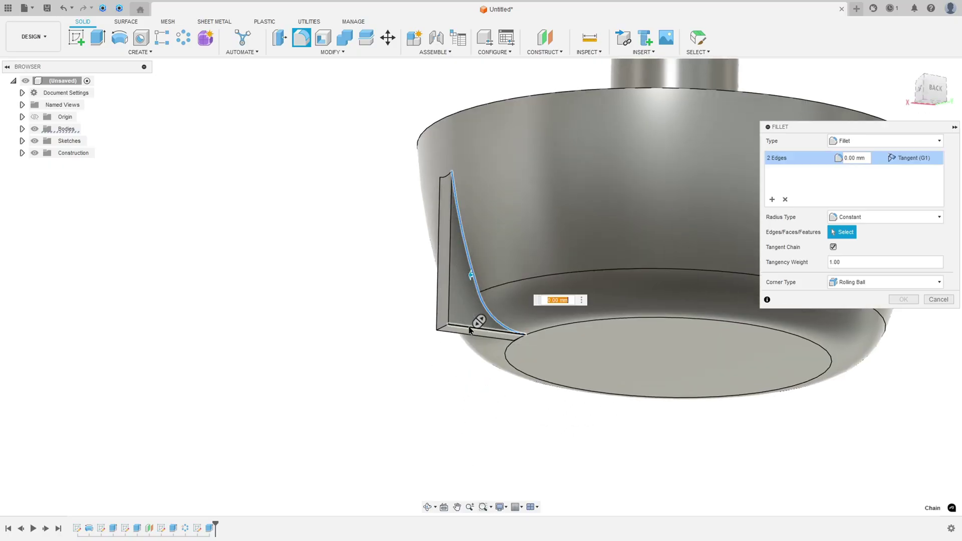
{"action": "left_click", "coordinate": [493, 337]}
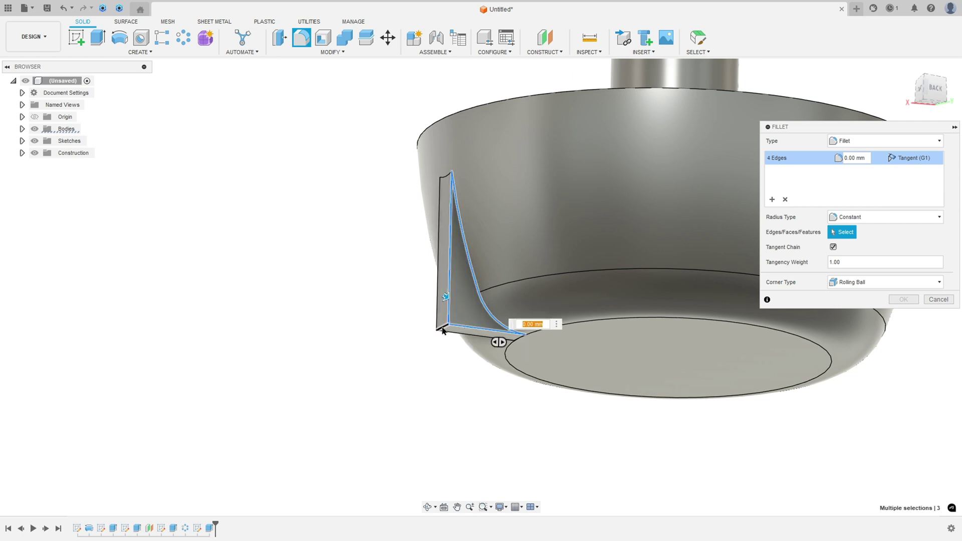
{"action": "middle_click_drag", "start_coordinate": [493, 339], "coordinate": [494, 253], "text": "shift"}
{"action": "left_click", "coordinate": [493, 256]}
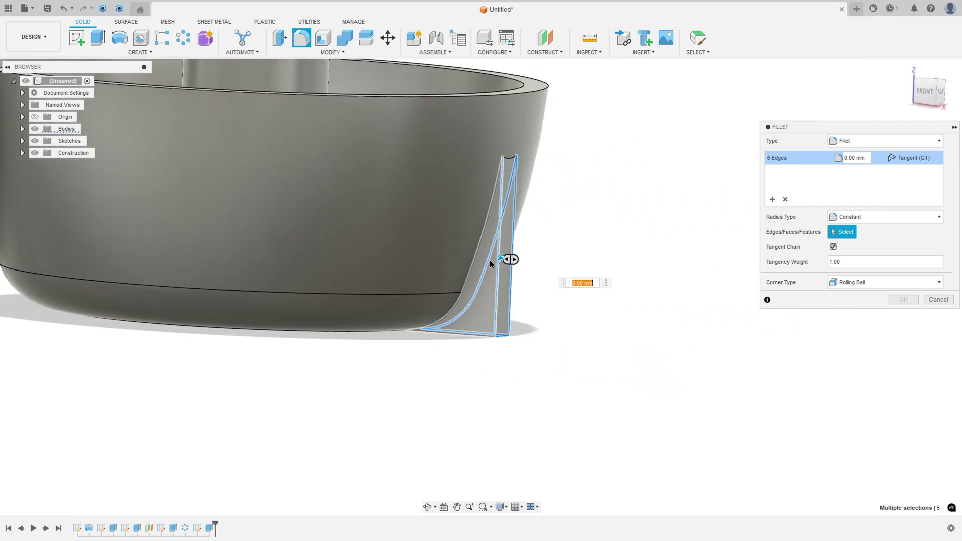
{"action": "left_click", "coordinate": [474, 263]}
{"action": "left_click", "coordinate": [469, 331]}
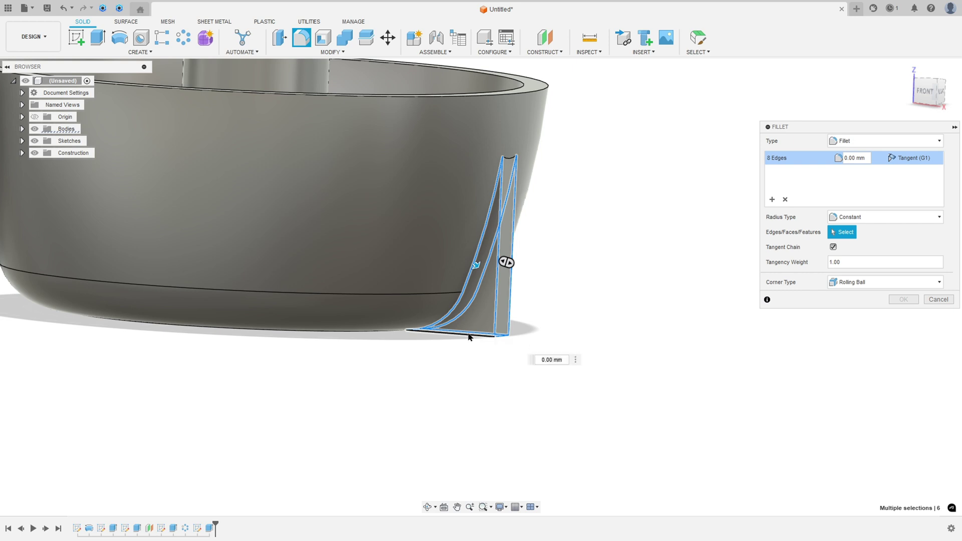
{"action": "middle_click_drag", "start_coordinate": [469, 331], "coordinate": [696, 294], "text": "shift"}
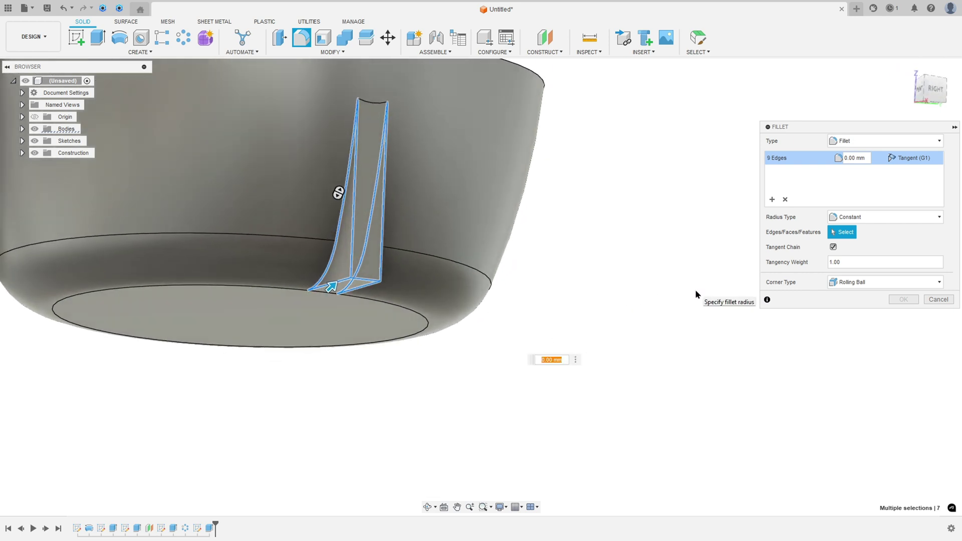
Step: Fillet the selected outer rib edges with a 0.5 mm radius
{"action": "type", "text": "2"}
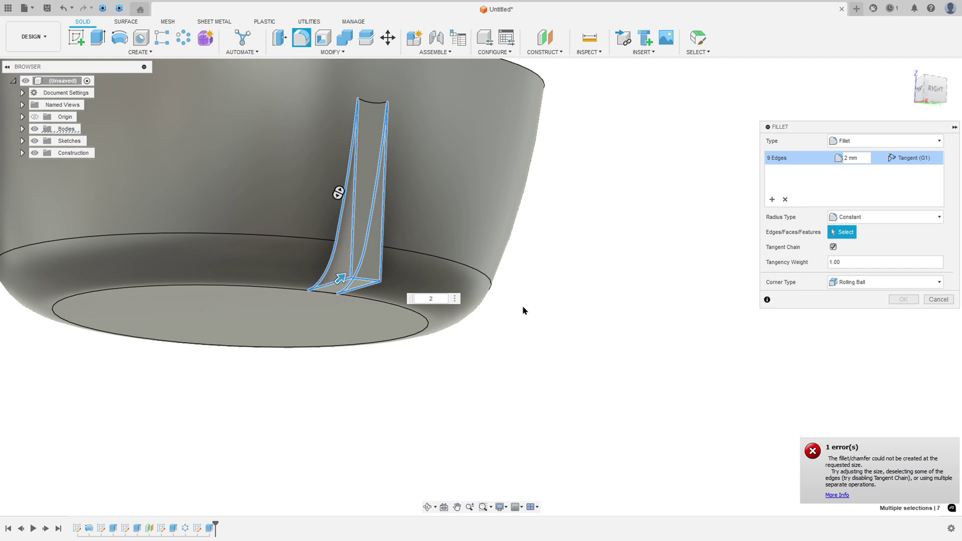
{"action": "left_click", "coordinate": [412, 302]}
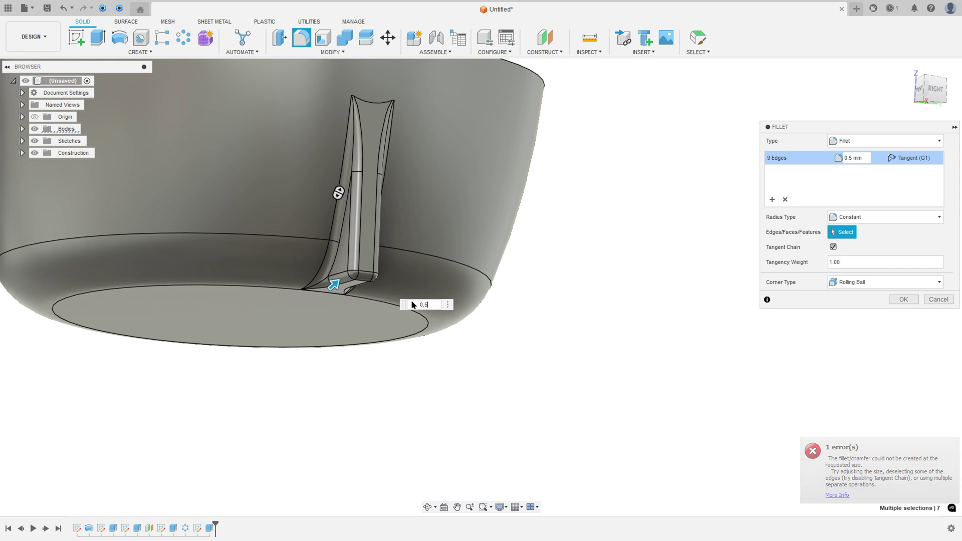
{"action": "key", "text": "Return"}
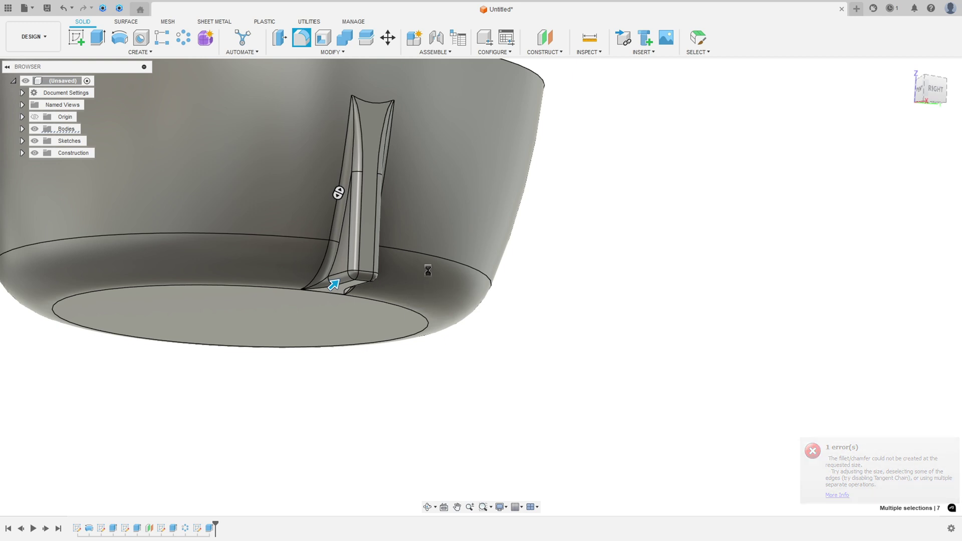
{"action": "middle_click_drag", "start_coordinate": [716, 233], "coordinate": [617, 320], "text": "shift"}
{"action": "scroll", "coordinate": [620, 295], "scroll_direction": "down", "scroll_amount": 2}
Step: Start a circular feature pattern containing the outer rib's extrusion and its fillet
{"action": "key", "text": "alt+Tab"}
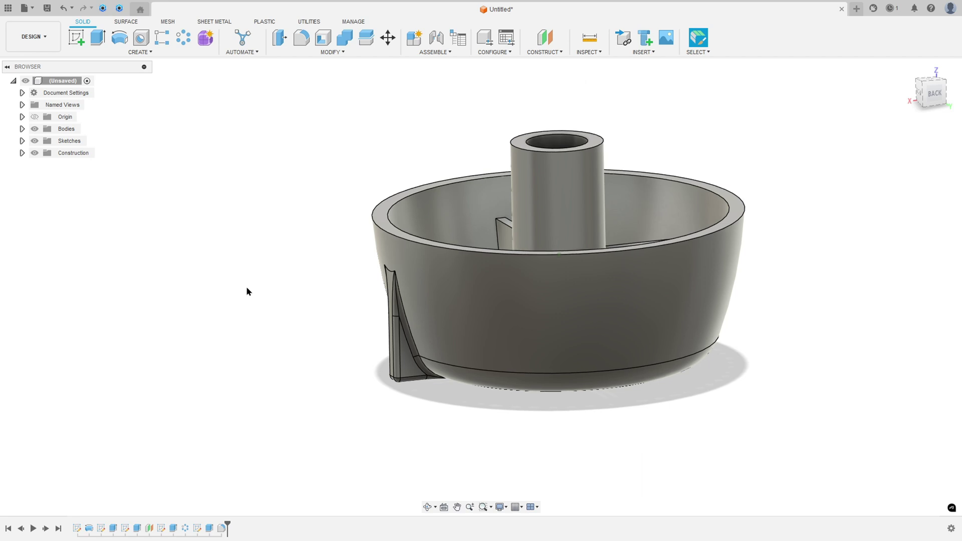
{"action": "left_click", "coordinate": [182, 40]}
{"action": "middle_click_drag", "start_coordinate": [381, 358], "coordinate": [709, 176], "text": "shift"}
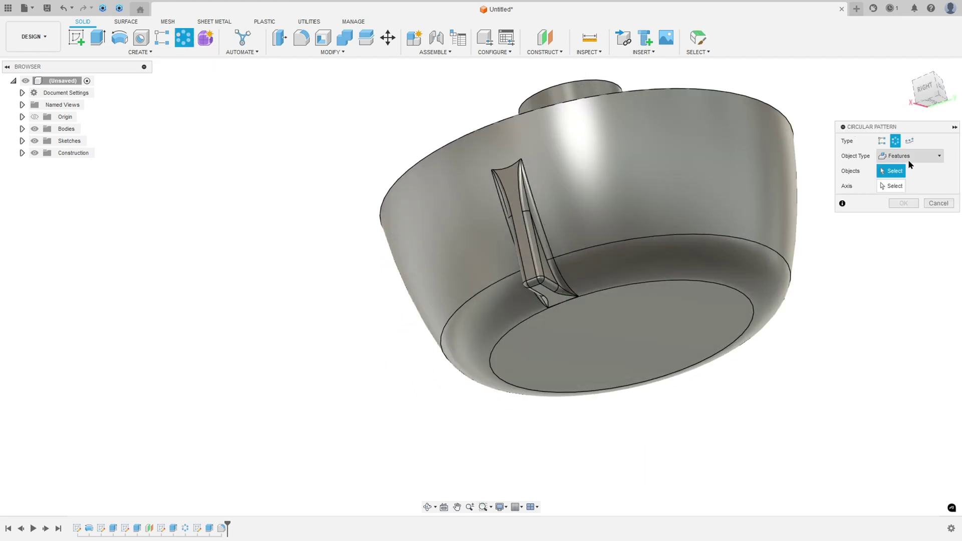
{"action": "middle_click_drag", "start_coordinate": [908, 159], "coordinate": [592, 337], "text": "shift"}
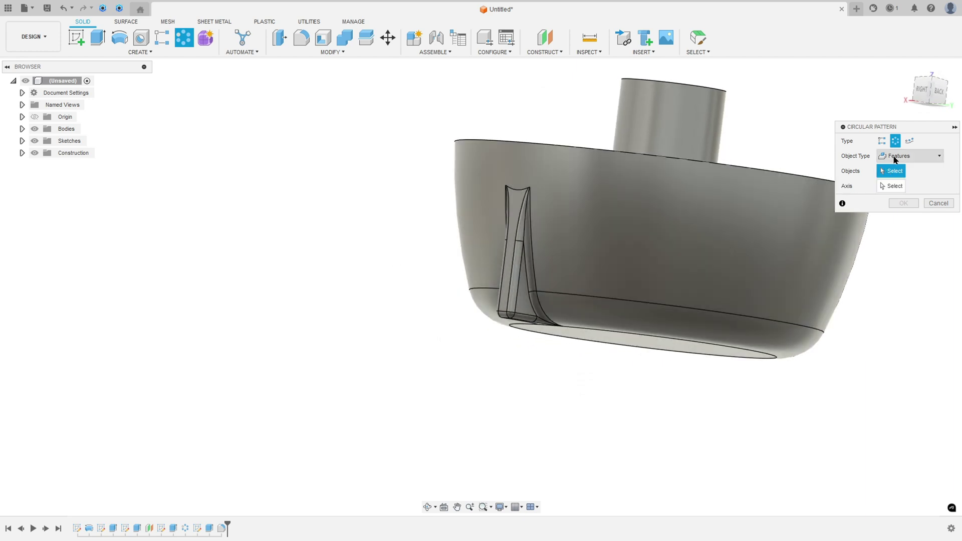
{"action": "left_click", "coordinate": [209, 529]}
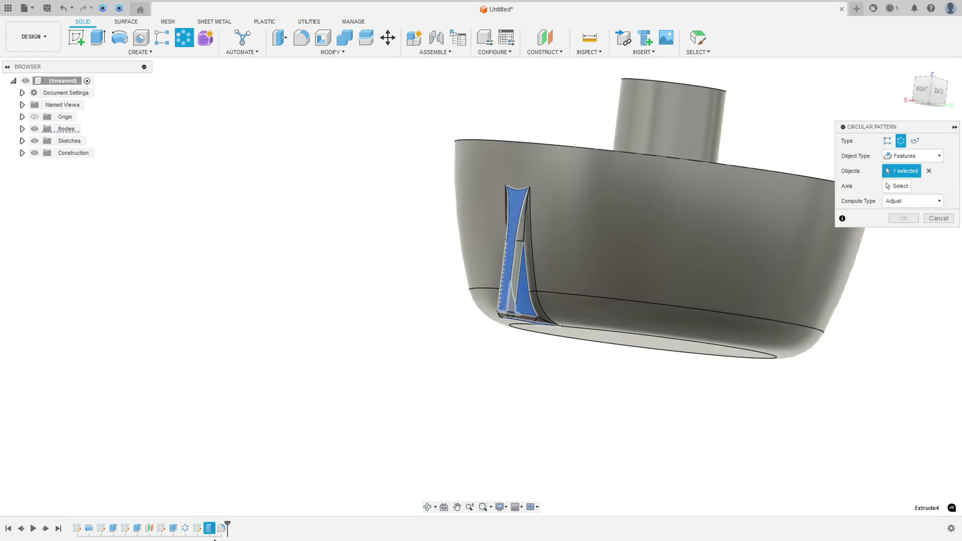
{"action": "left_click", "coordinate": [221, 528]}
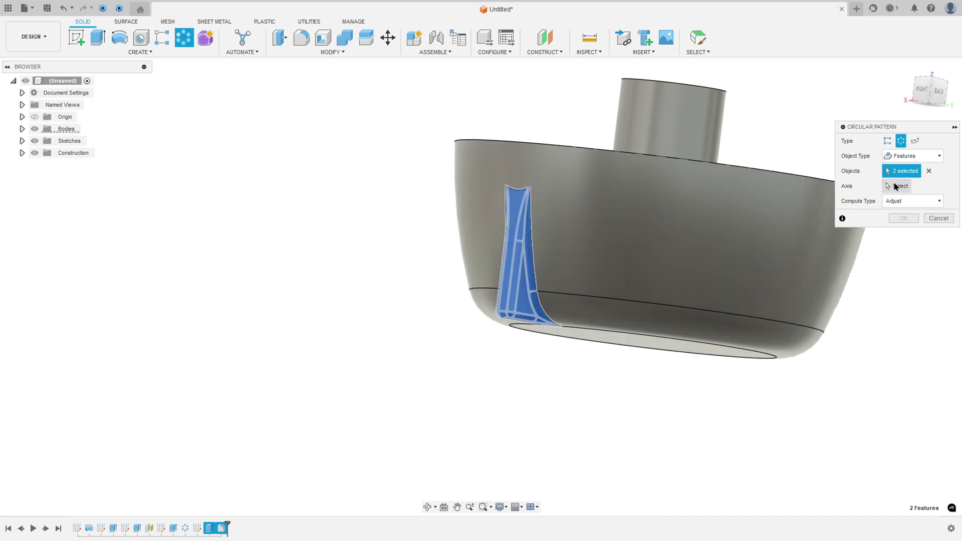
Step: Pattern the rib features around the central boss's circular edge with full distribution and a quantity of 12
{"action": "left_click", "coordinate": [898, 186]}
{"action": "middle_click_drag", "start_coordinate": [723, 208], "coordinate": [645, 218], "text": "shift"}
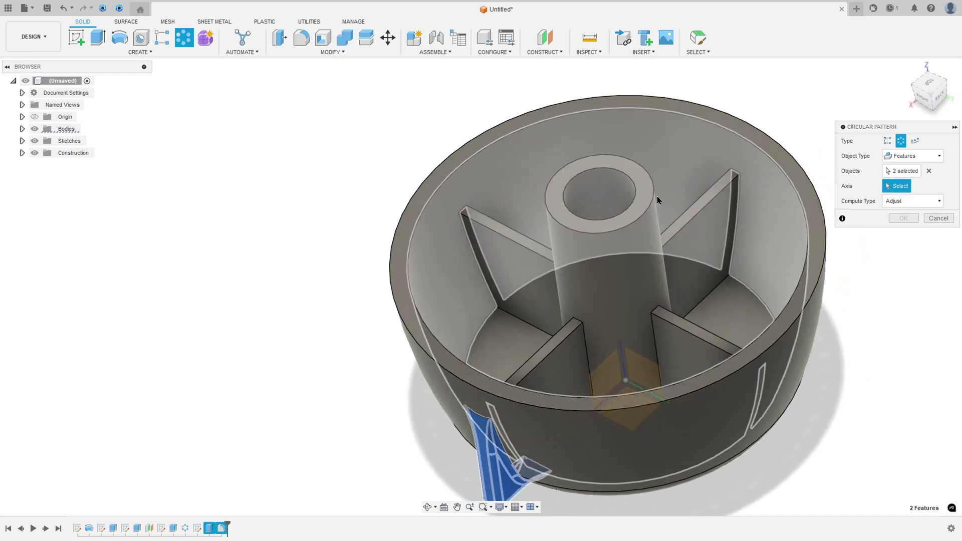
{"action": "left_click", "coordinate": [650, 200]}
{"action": "middle_click_drag", "start_coordinate": [737, 253], "coordinate": [775, 262], "text": "shift"}
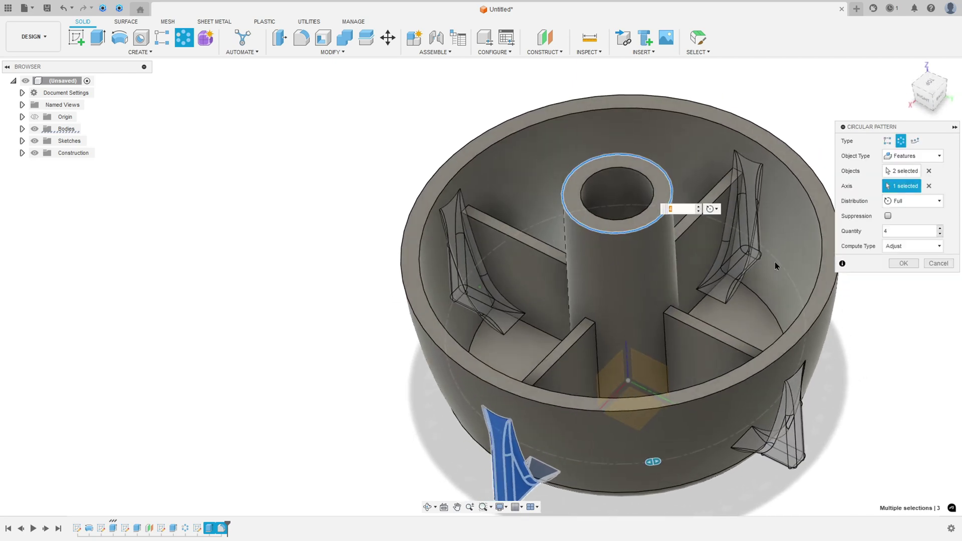
{"action": "left_click", "coordinate": [893, 231]}
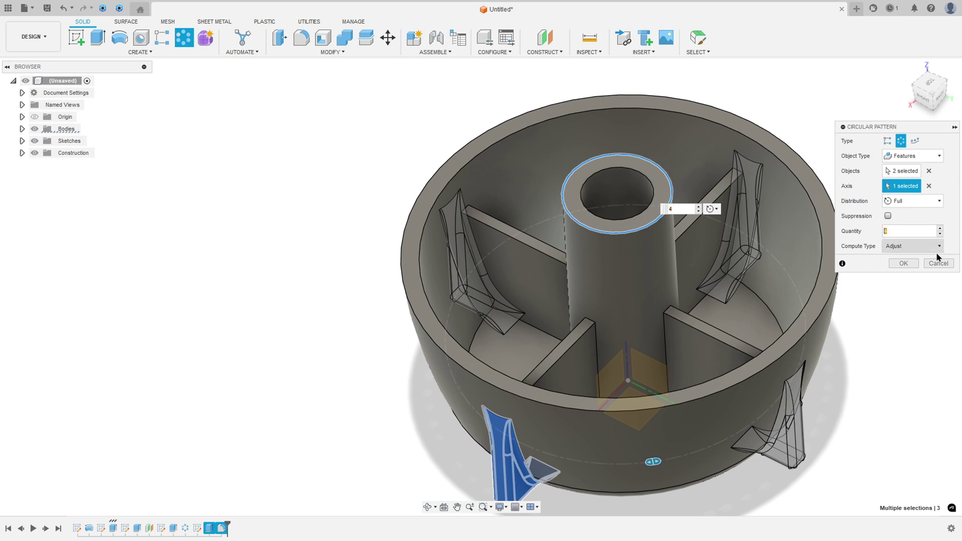
{"action": "type", "text": "12"}
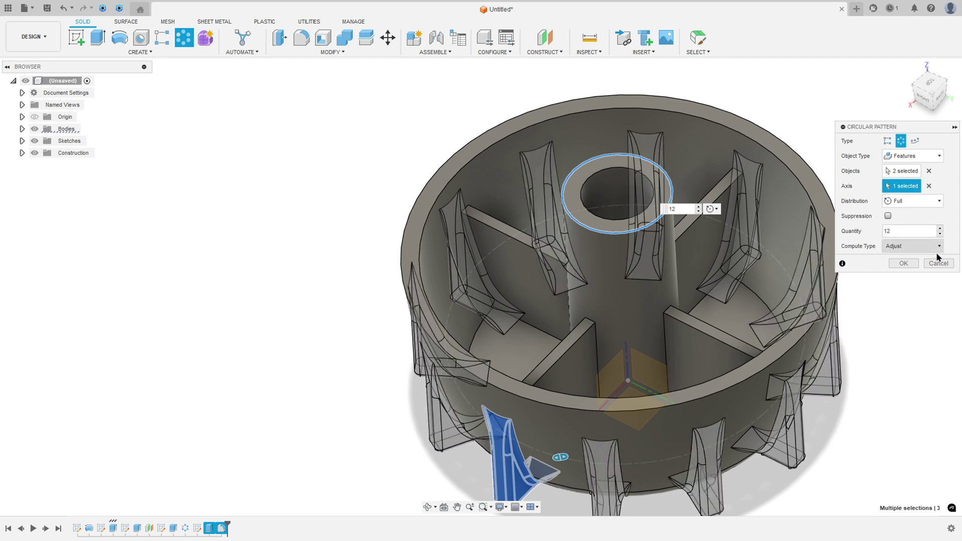
{"action": "left_click", "coordinate": [902, 265]}
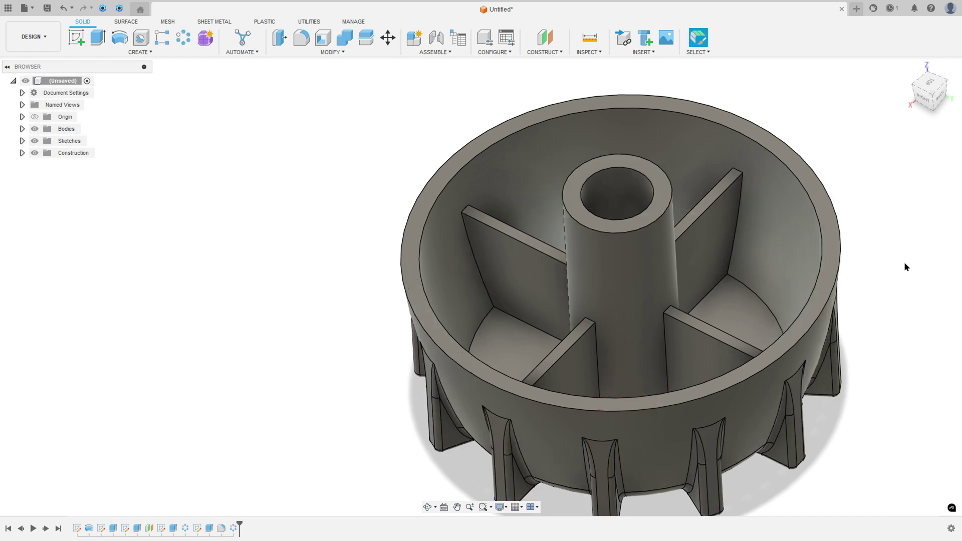